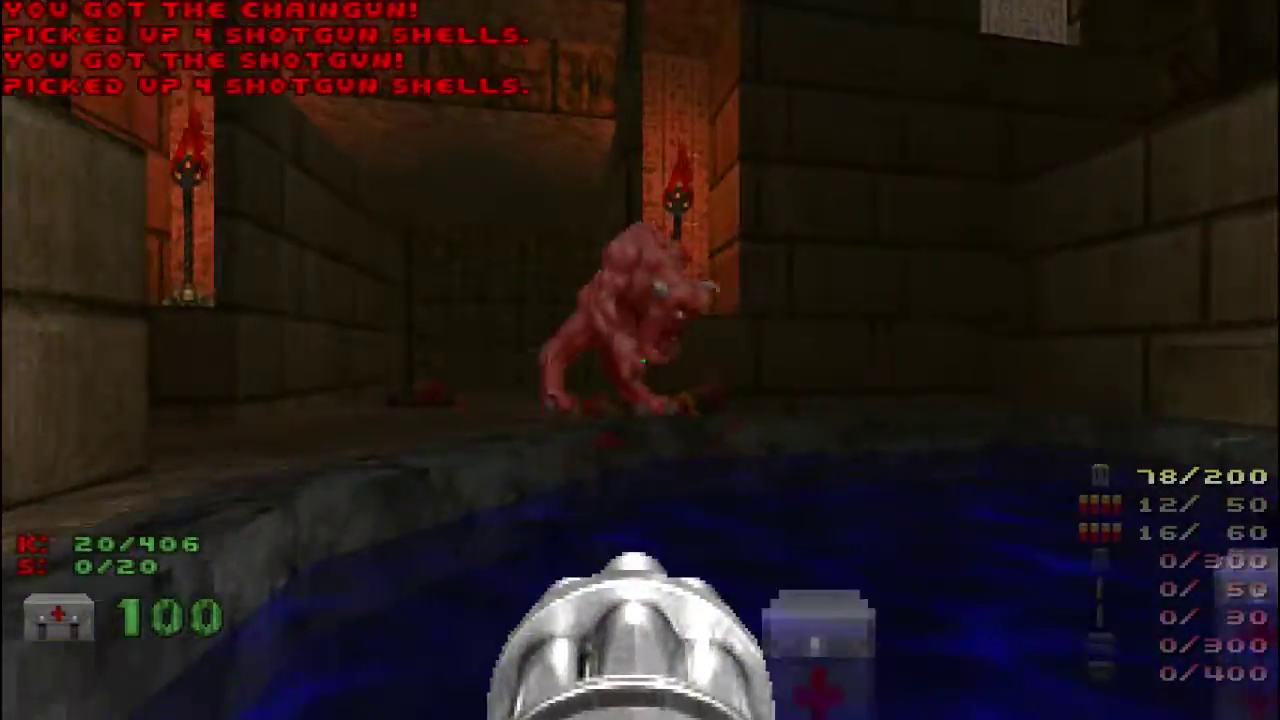
left_click(643, 361)
key("s")
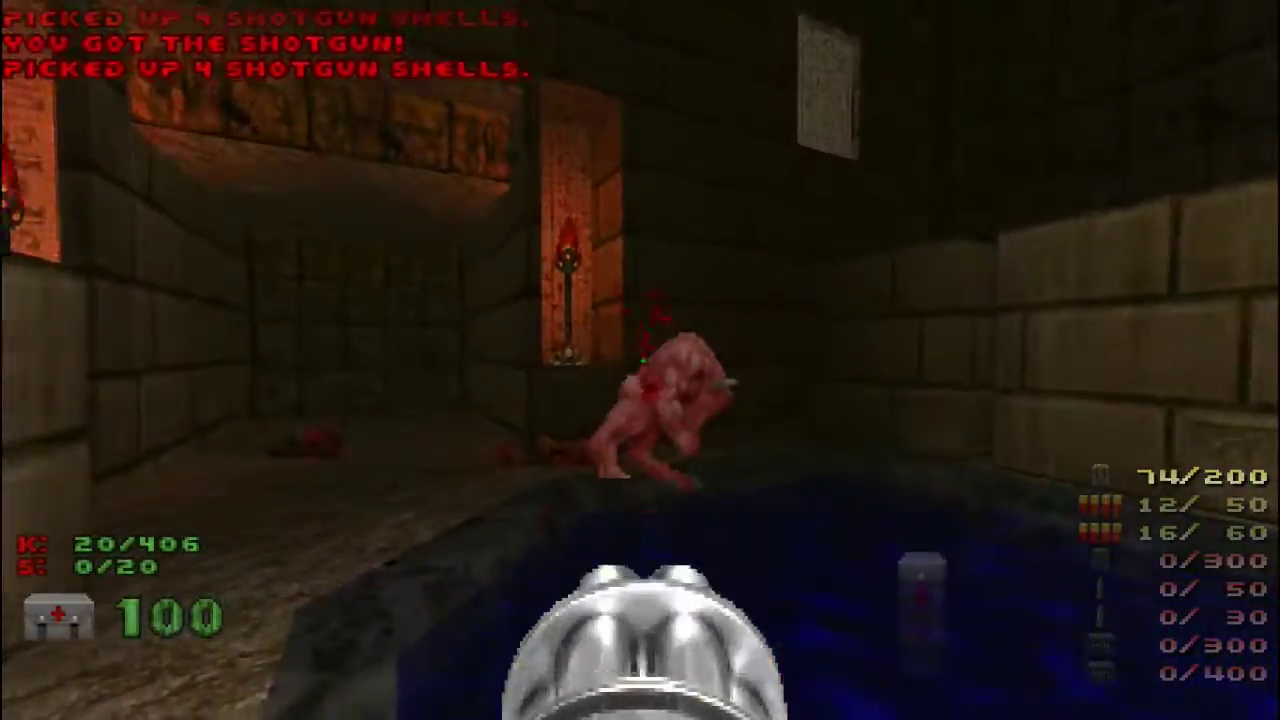
key("ctrl")
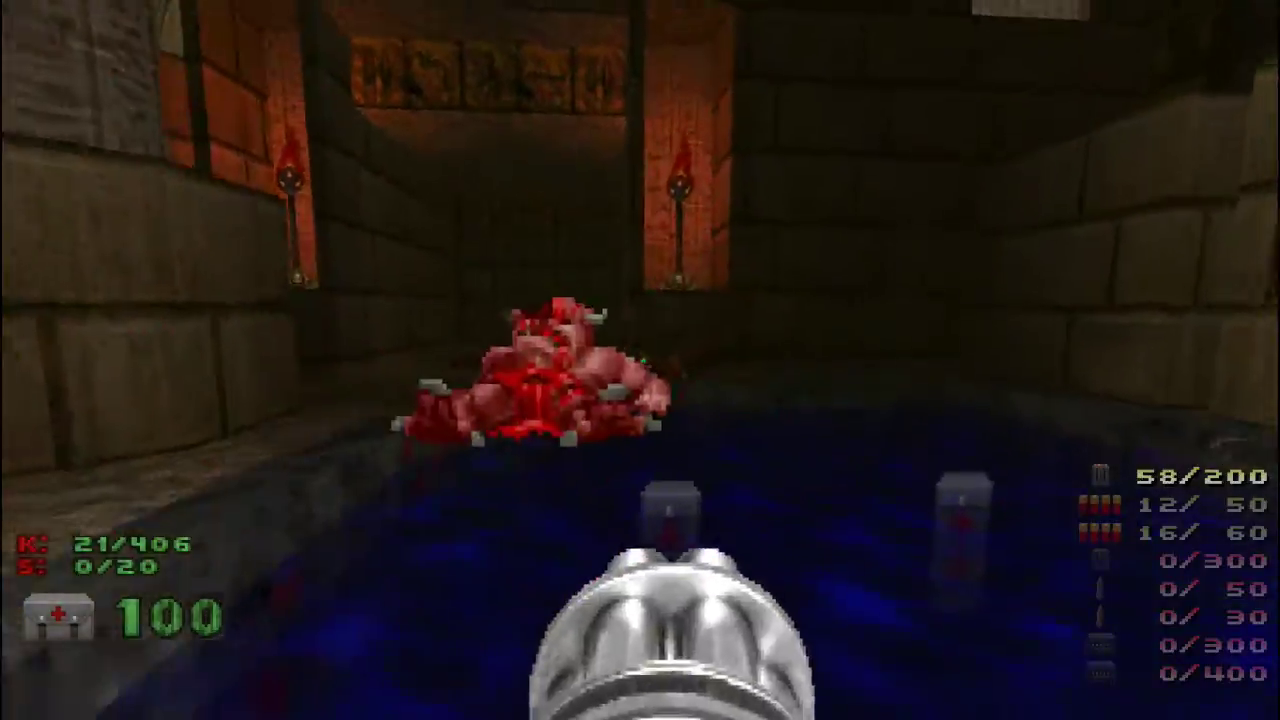
key("w")
key("ctrl")
key("s")
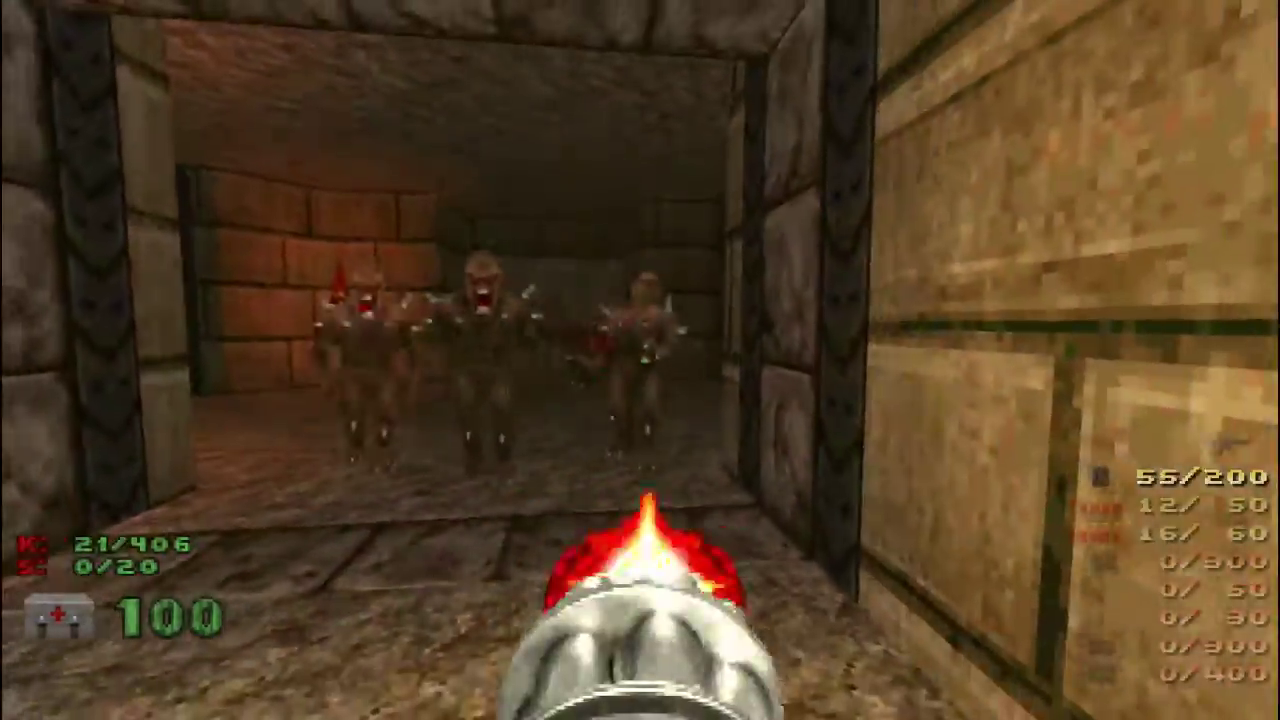
key("ctrl")
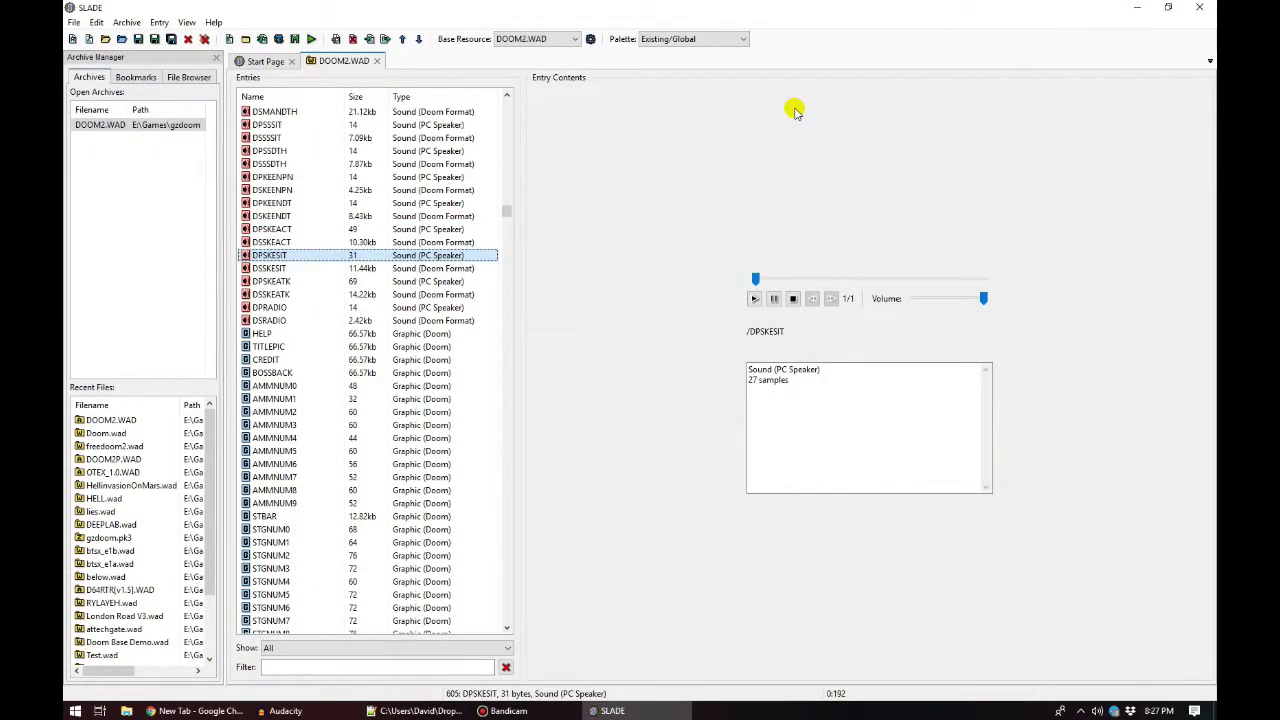
Browse the entries of DOOM2.WAD from the DPSKESIT sound through the full-screen graphics to CREDIT.
key("Down")
key("Down")
key("Down")
key("Down")
key("Down")
key("Down")
key("Down")
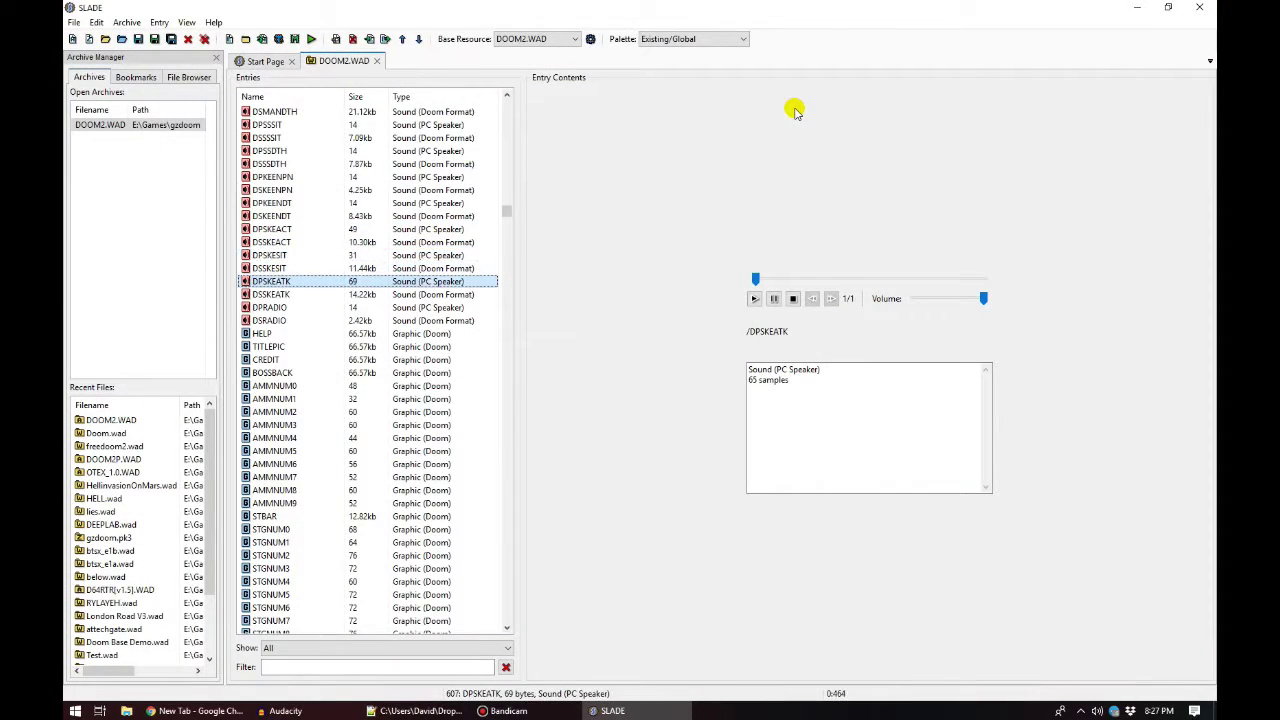
key("Down")
key("Down")
key("Down")
key("Down")
key("Down")
key("Down")
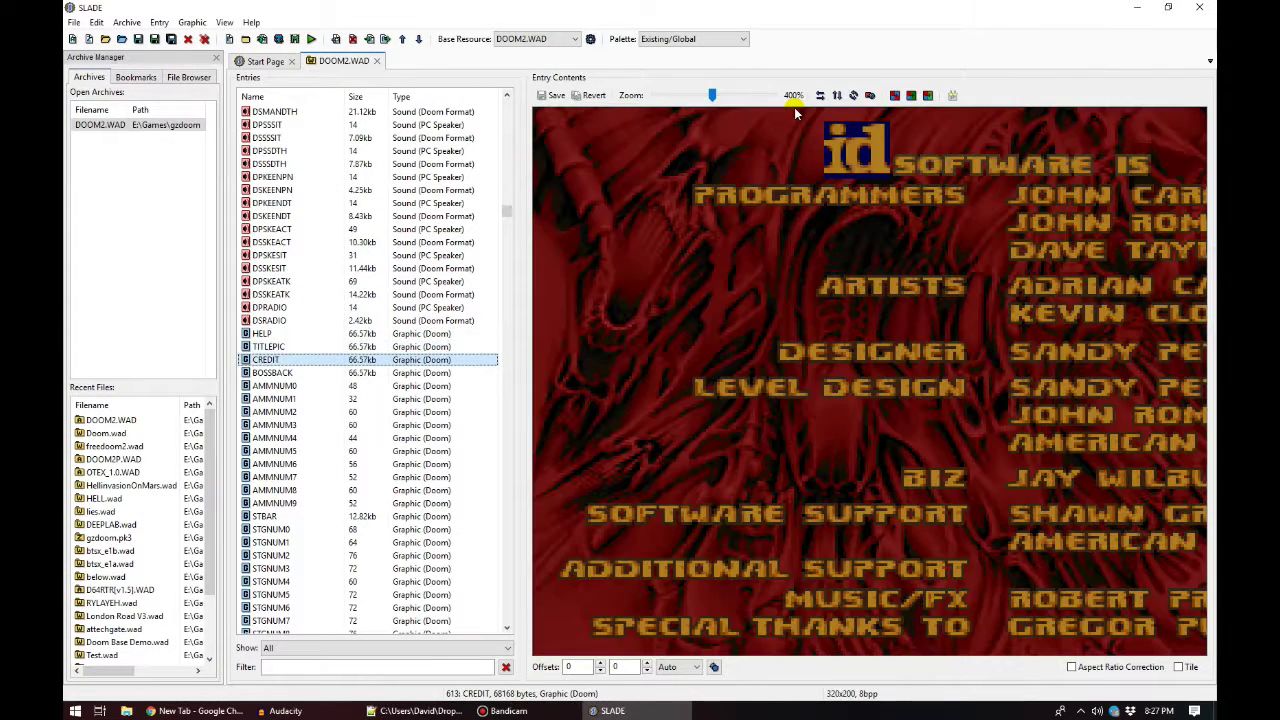
Preview the status bar graphics, from the AMMNUM digits through STBAR to STGNUM6.
key("Down")
key("Down")
key("Down")
key("Down")
key("Down")
key("Down")
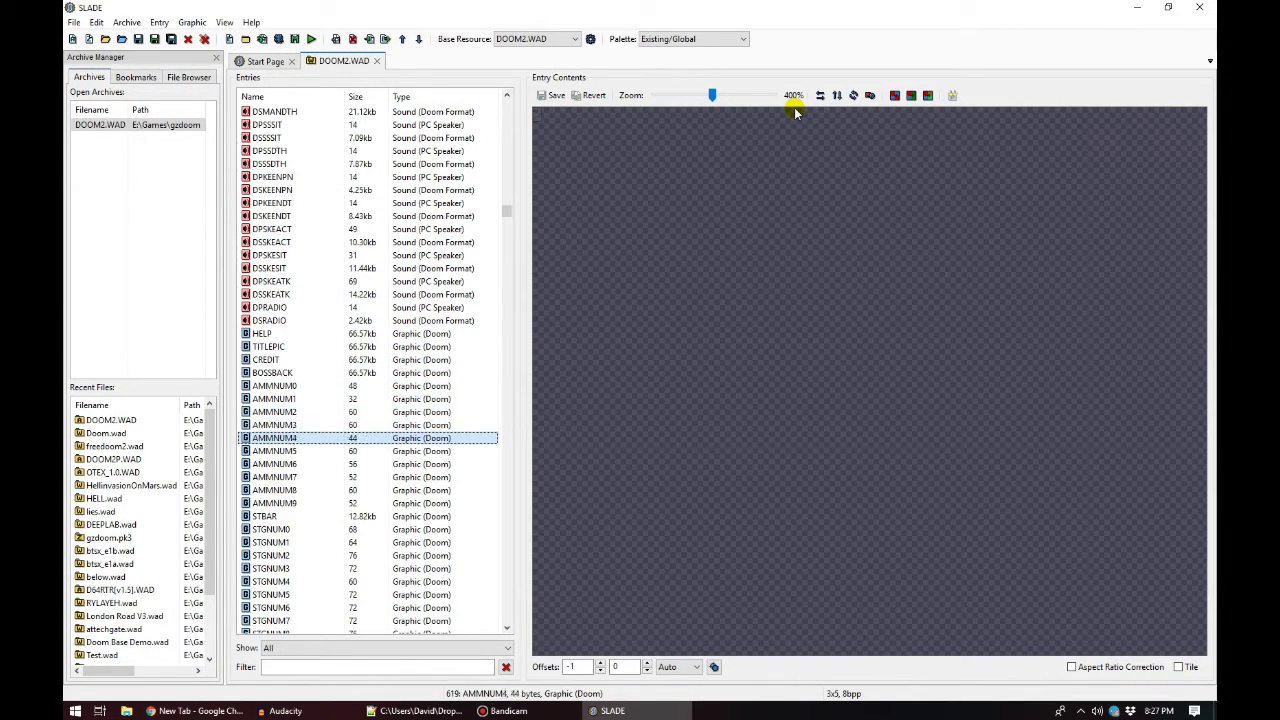
key("Down")
key("Down")
key("Down")
key("Down")
key("Down")
key("Down")
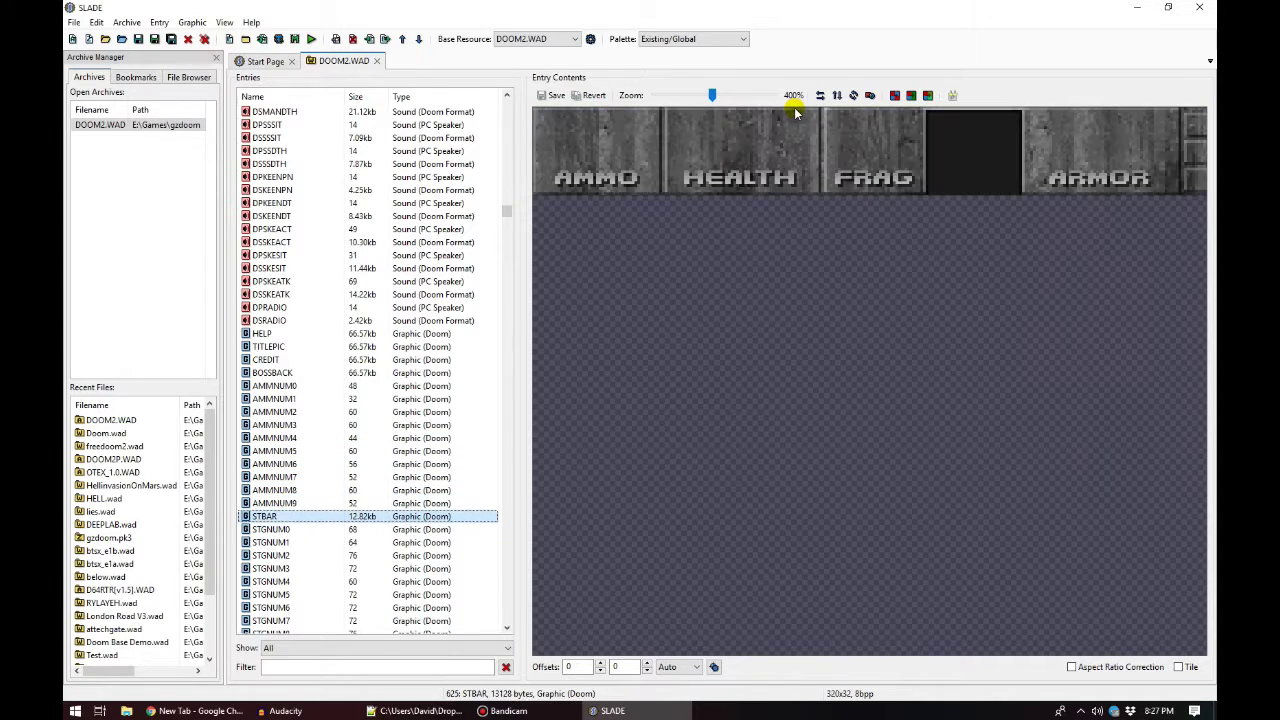
key("Down")
key("Down")
key("Down")
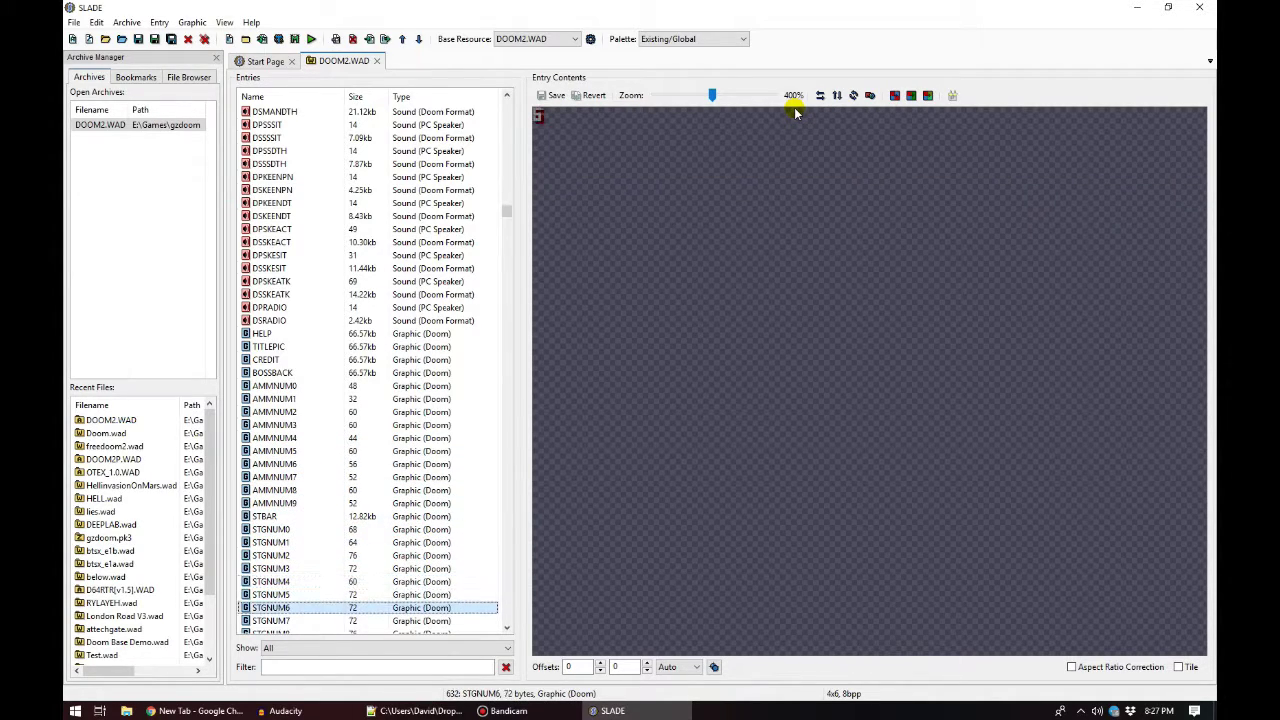
Skim the menu graphics and weapon sprites as far as the BFG explosion sprite BFE1A0.
key("Page_Down")
key("Page_Down")
key("Page_Down")
key("Page_Down")
key("Page_Down")
key("Page_Down")
key("Page_Down")
key("Page_Down")
key("Page_Down")
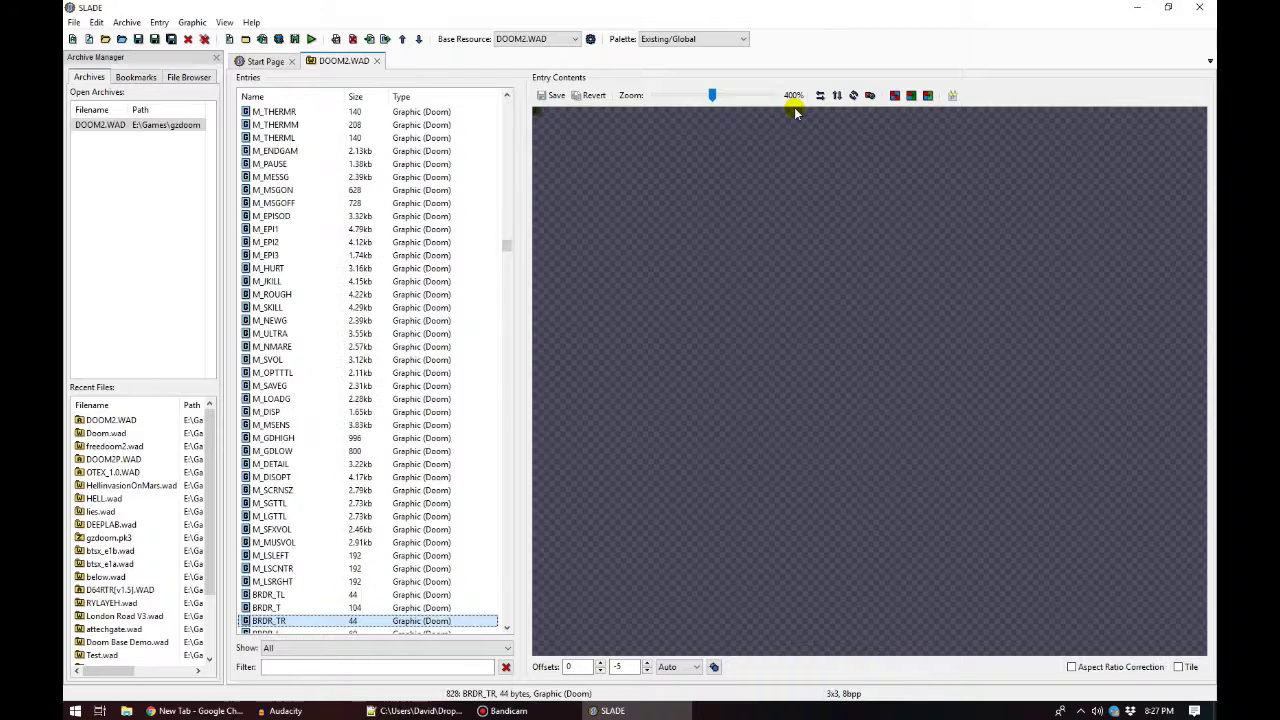
key("Page_Down")
key("Page_Down")
key("Page_Down")
key("Page_Down")
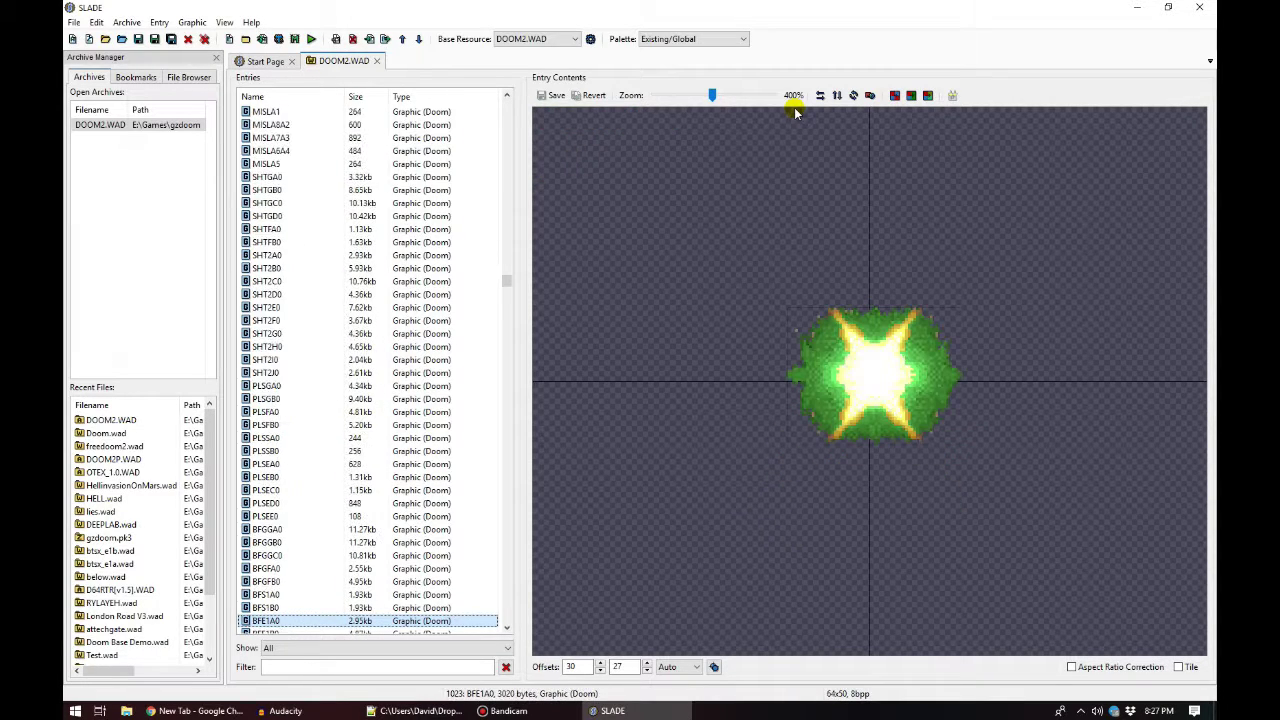
Skim the player and monster sprites, from PLAYH0 past the chaingunner to BOSSF8.
key("Page_Down")
key("Page_Down")
key("Page_Down")
key("Page_Down")
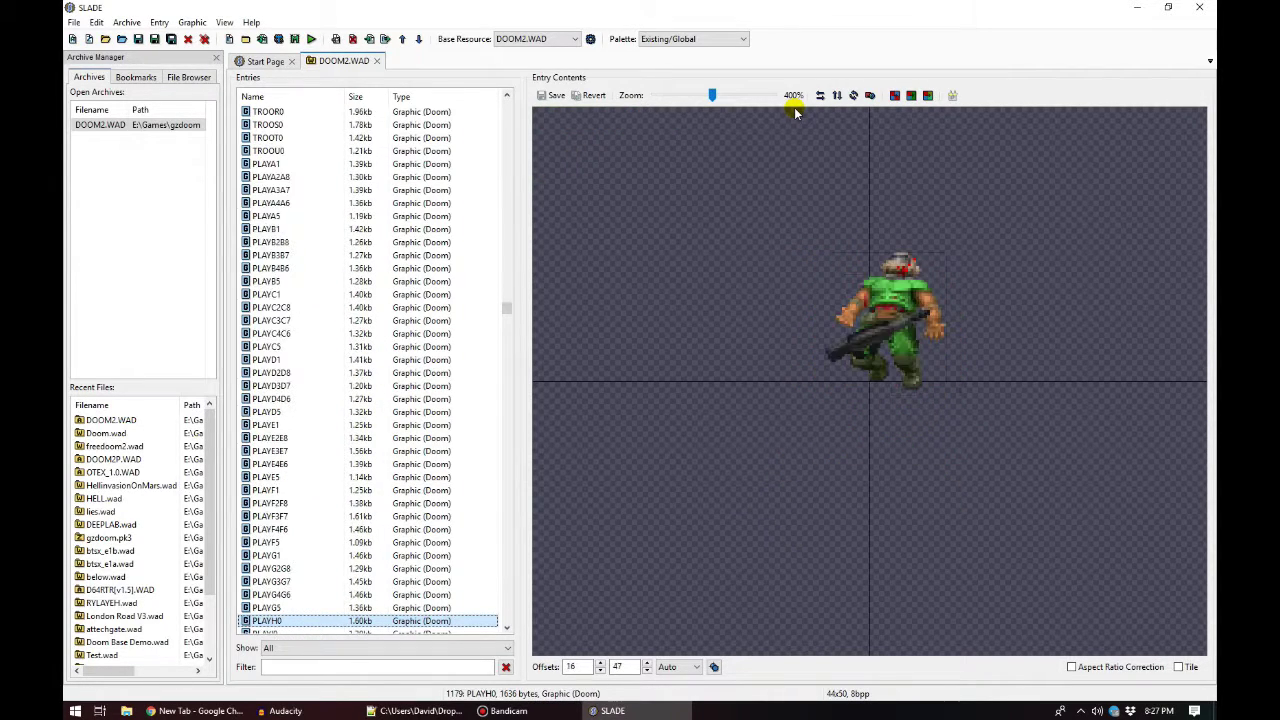
key("Page_Down")
key("Page_Down")
key("Page_Down")
key("Page_Down")
key("Page_Down")
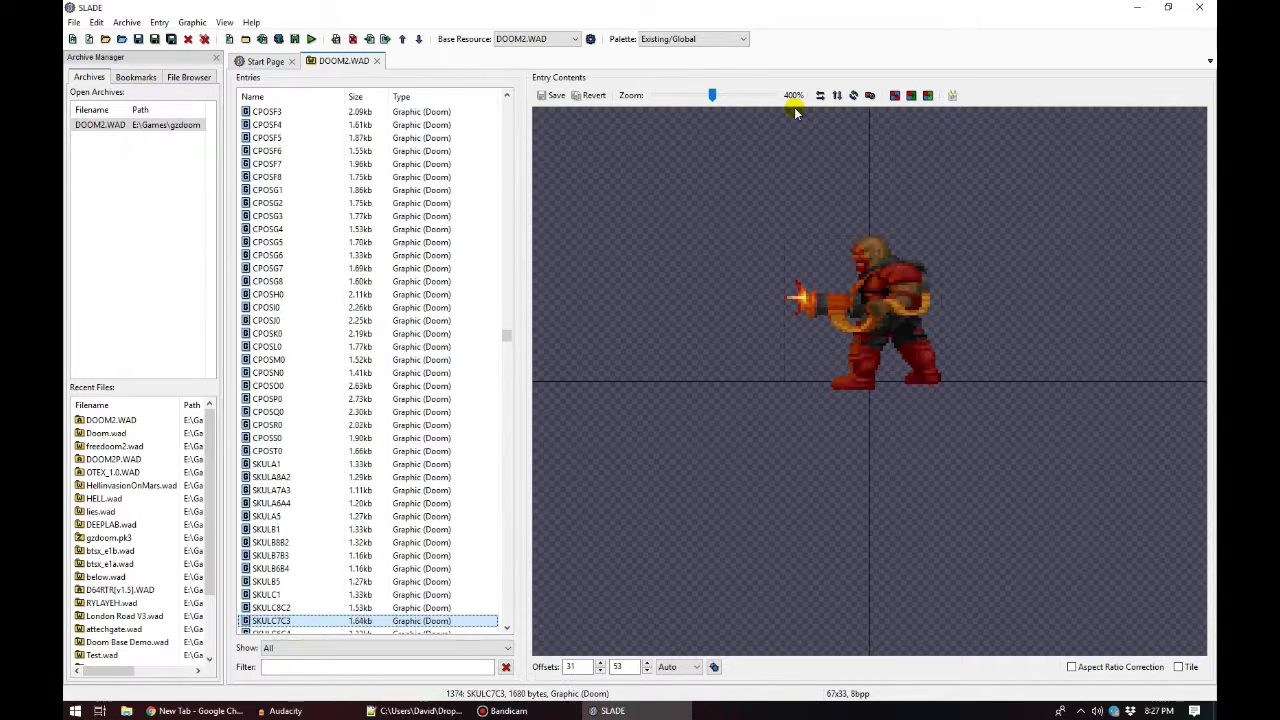
key("Page_Down")
key("Page_Down")
key("Page_Down")
key("Page_Down")
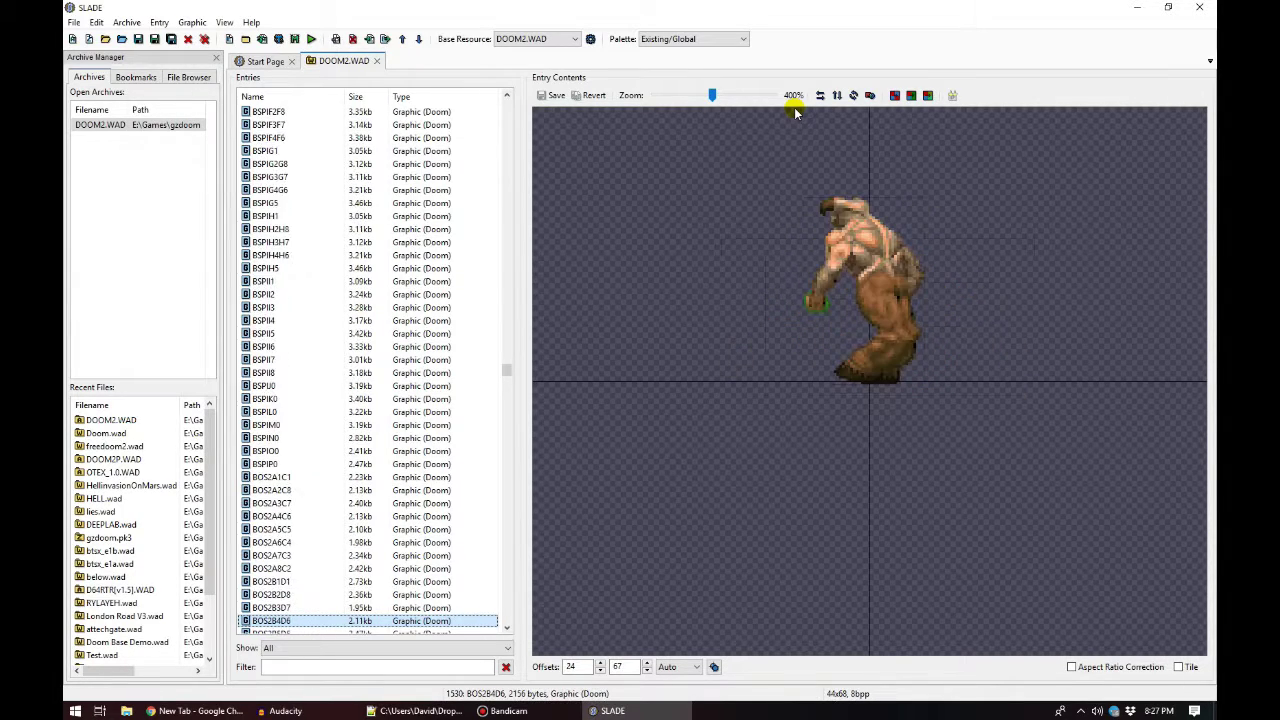
key("Page_Down")
key("Page_Down")
key("Page_Down")
key("Page_Down")
key("Page_Down")
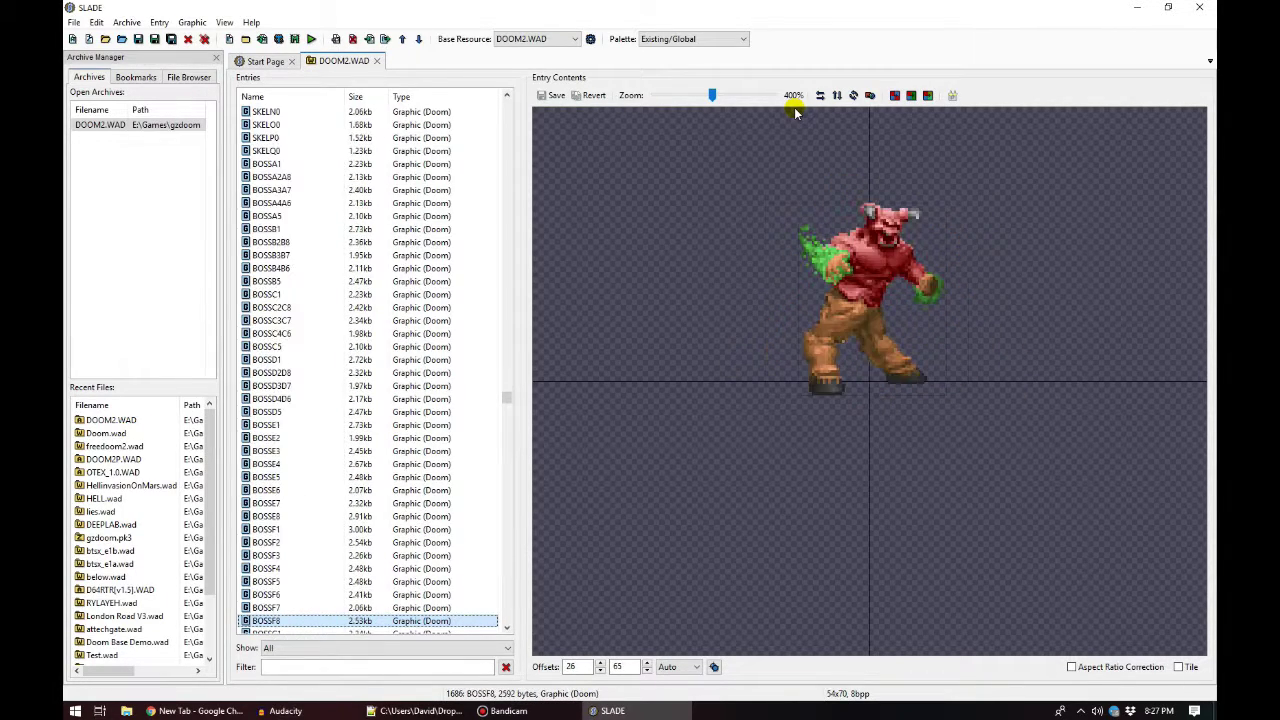
Skim the remaining sprites, including CYBRE3 and FIREG0, through to the wall patch WALL03_1.
key("Page_Down")
key("Page_Down")
key("Page_Down")
key("Page_Down")
key("Page_Down")
key("Page_Down")
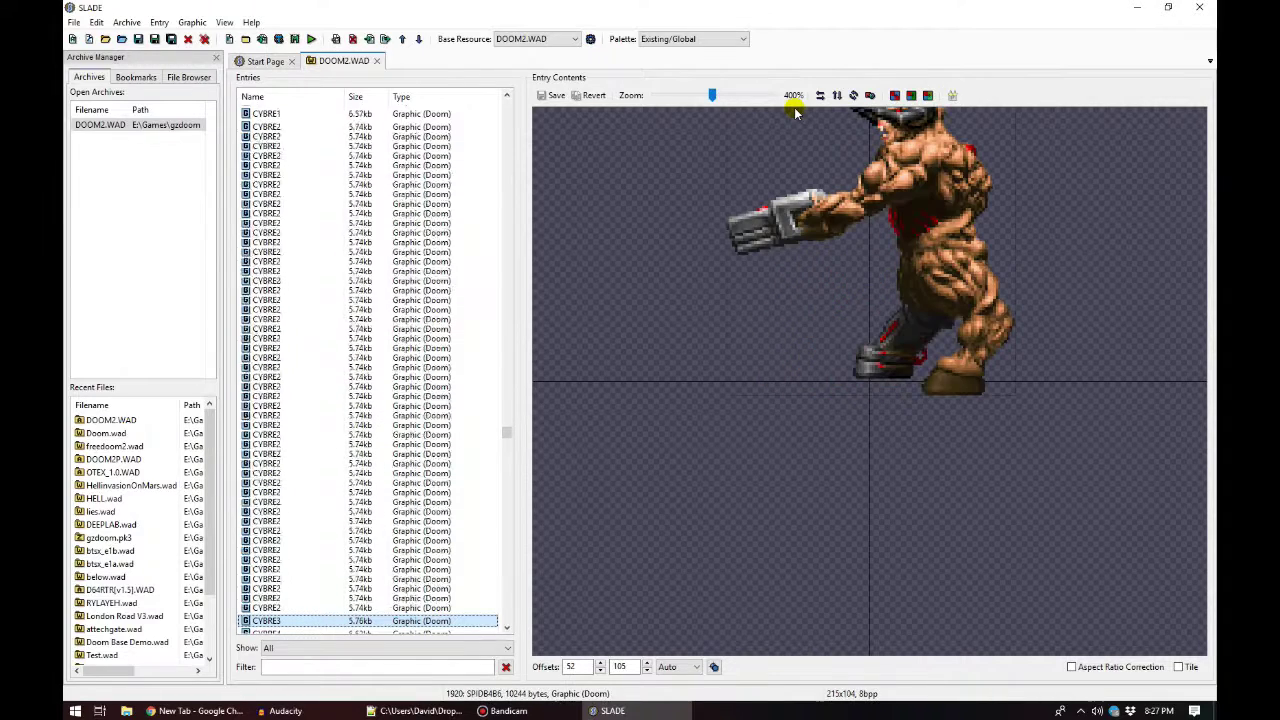
key("Page_Down")
key("Page_Down")
key("Page_Down")
key("Page_Down")
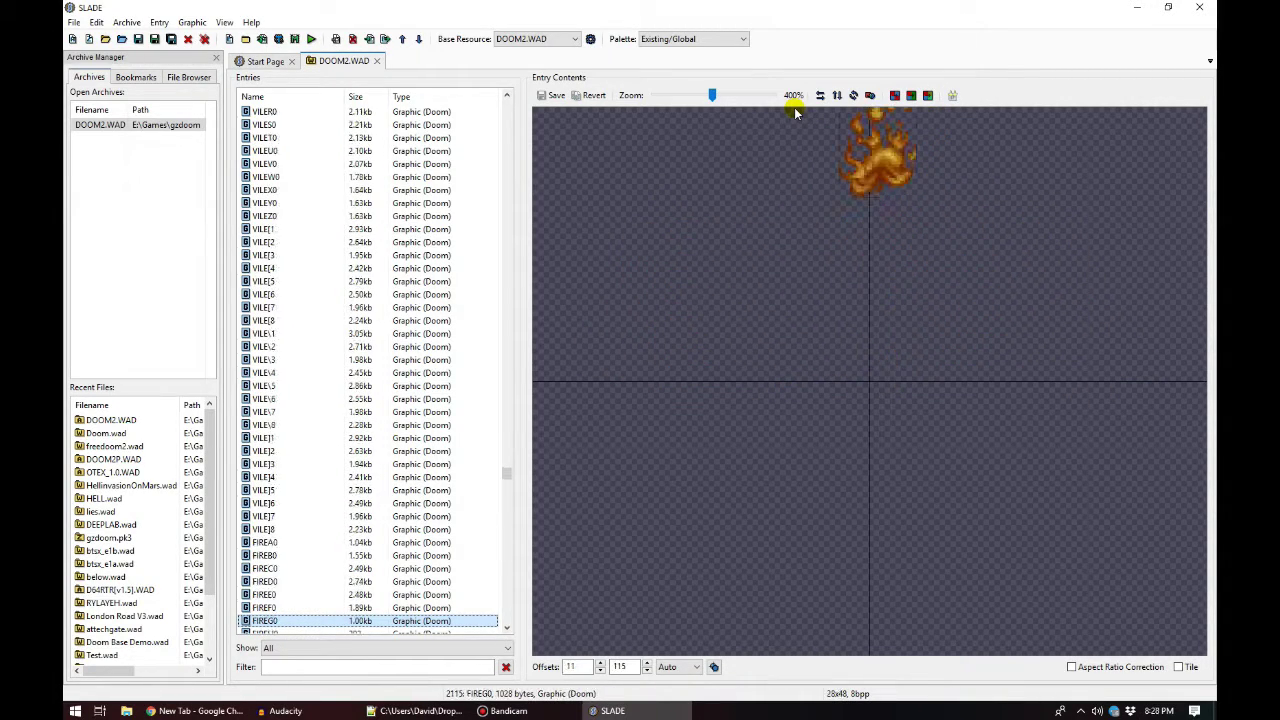
key("Page_Down")
key("Page_Down")
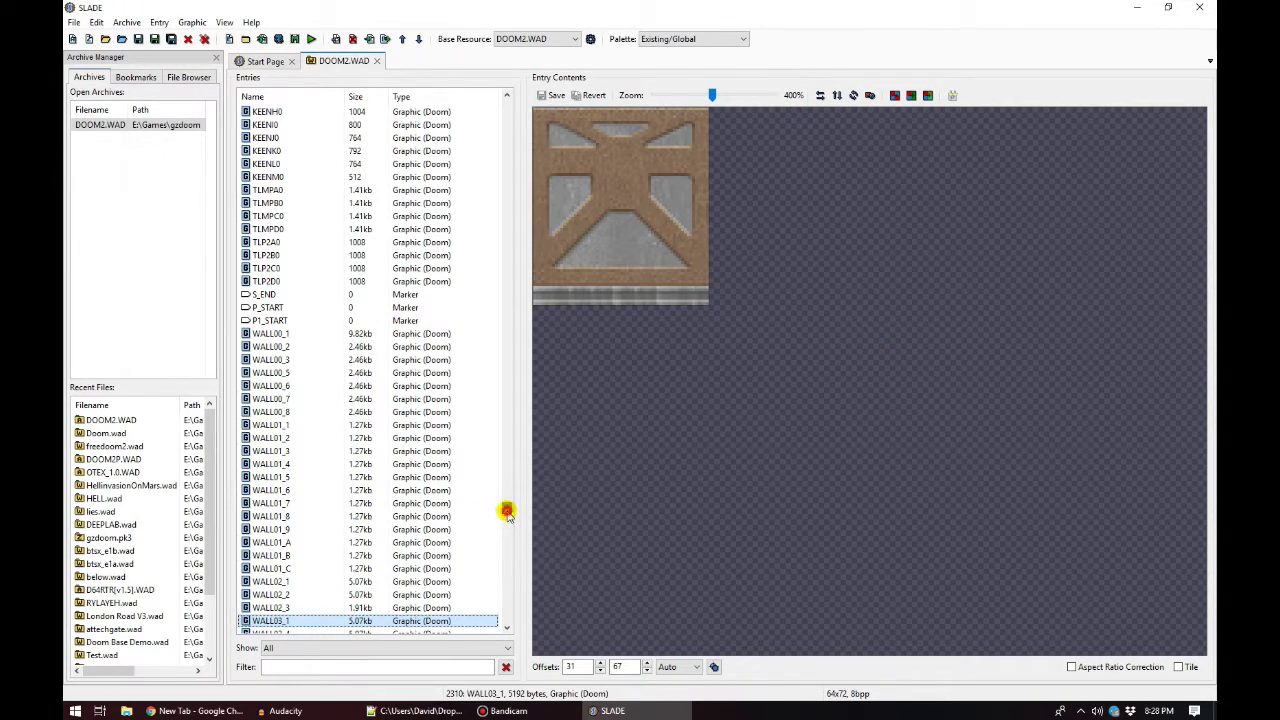
Return to the start of the entry list and examine MAP01's lumps from THINGS to BLOCKMAP, ending on the MAP01 marker.
left_click_drag(507, 510, 504, 100)
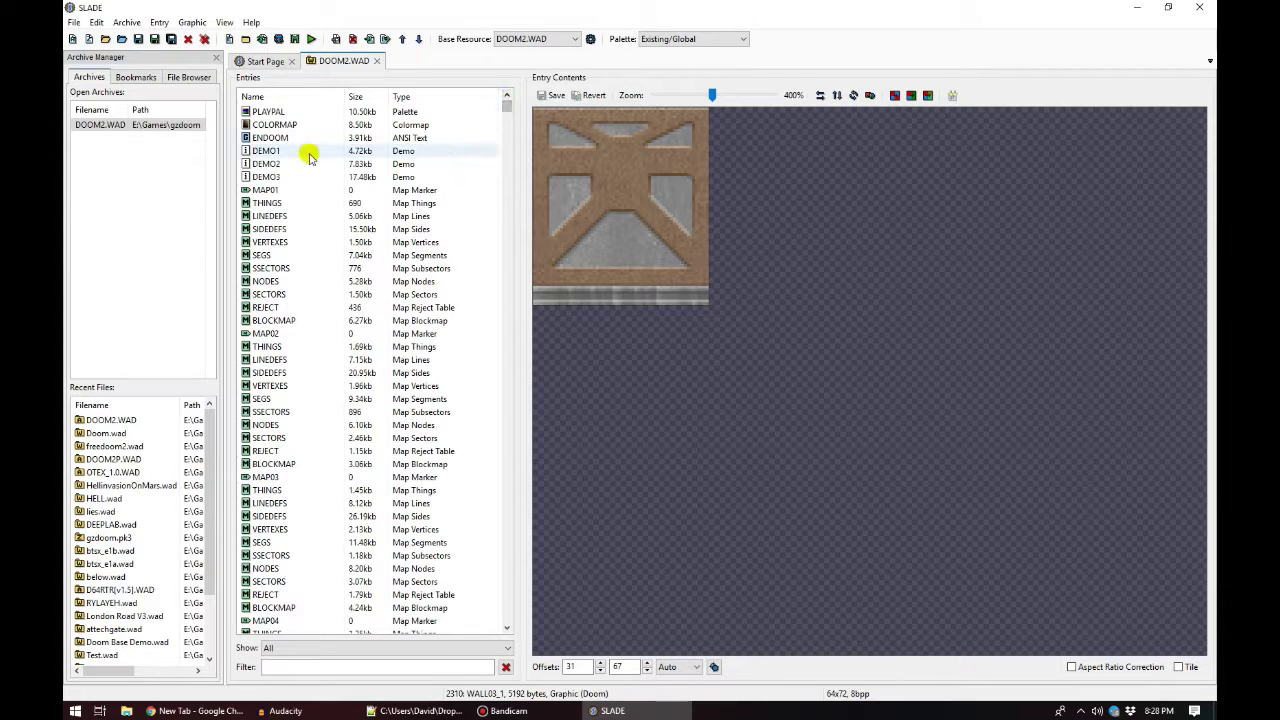
left_click(281, 201)
key("Down")
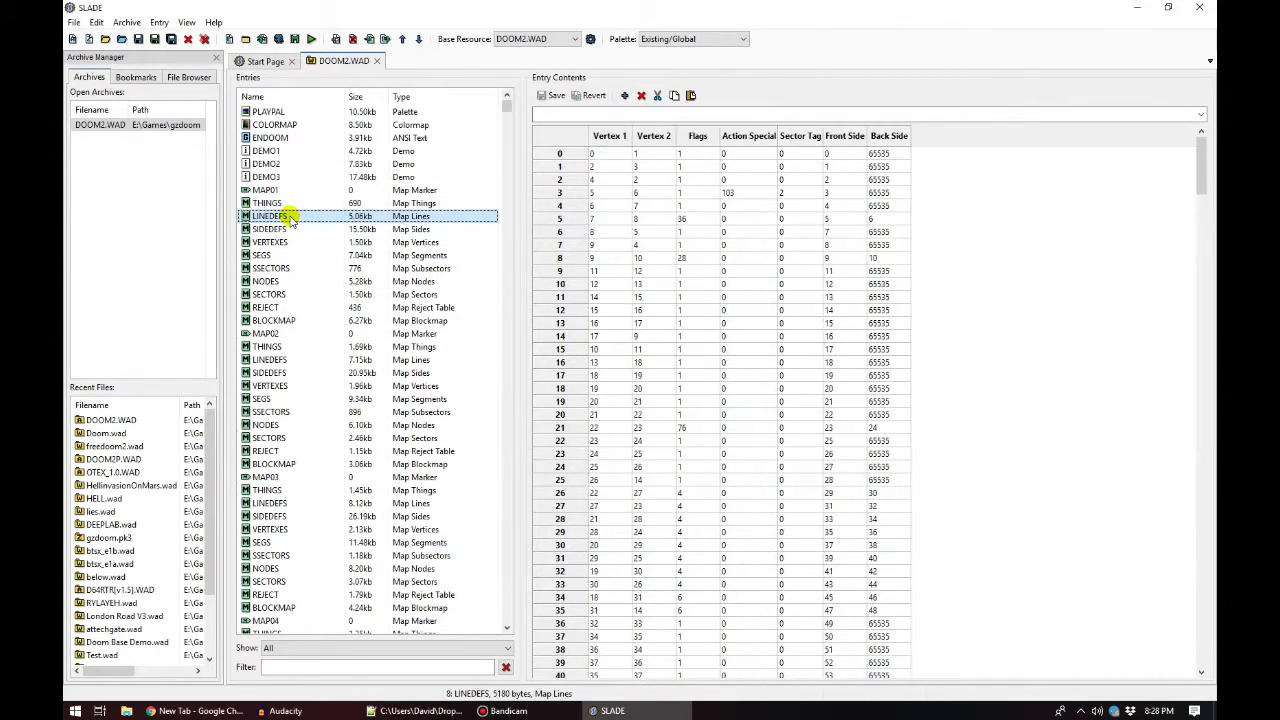
key("Down")
key("Down")
key("Down")
key("Down")
key("Down")
key("Down")
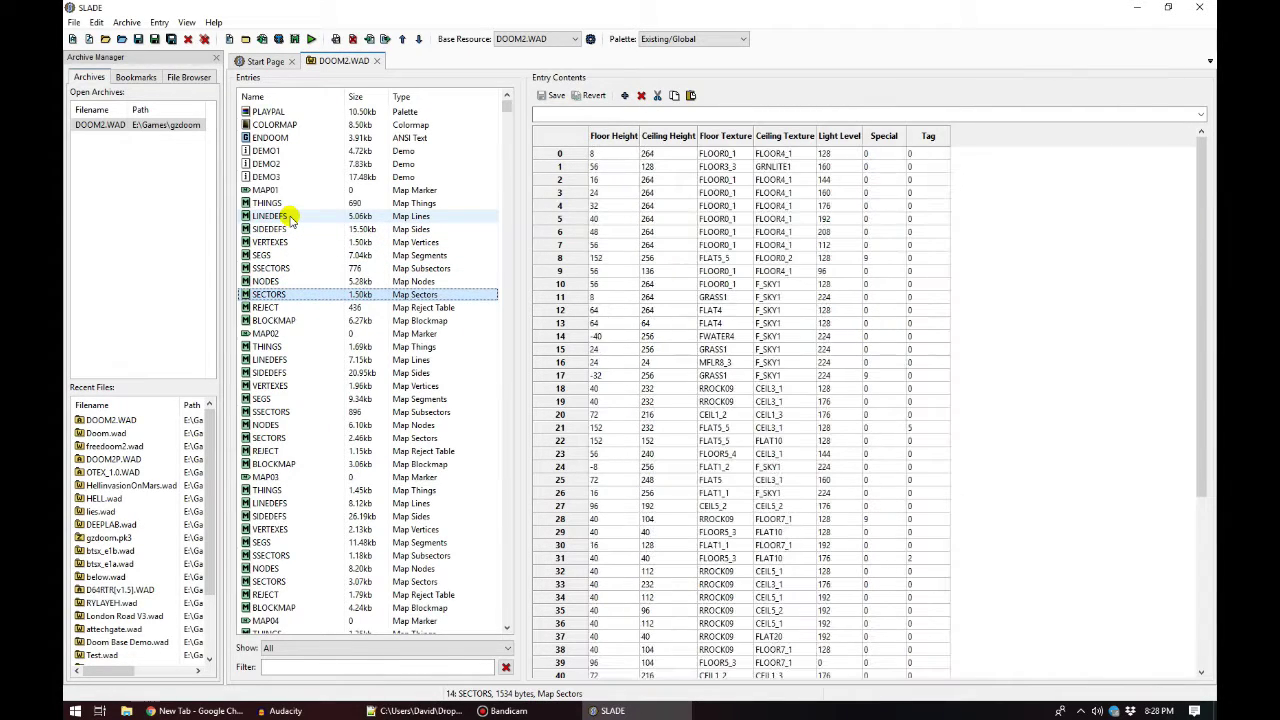
key("Down")
key("Down")
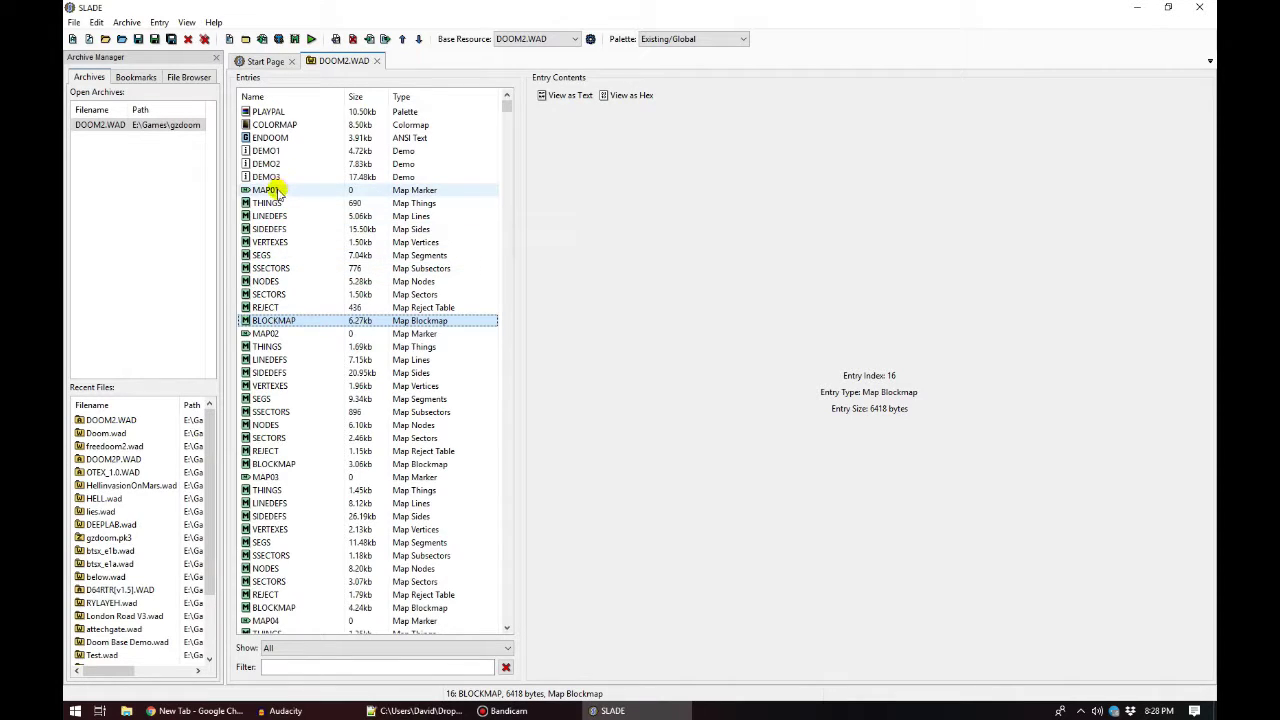
left_click(280, 191)
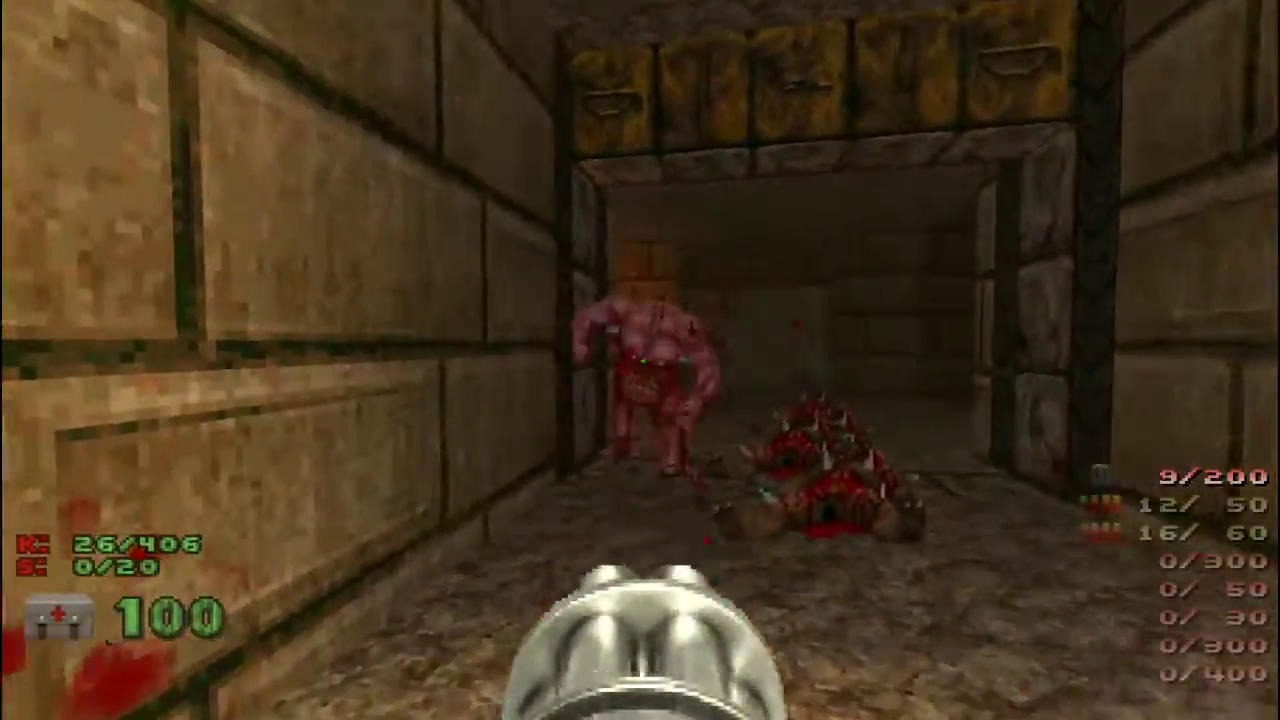
key("w")
left_click(643, 360)
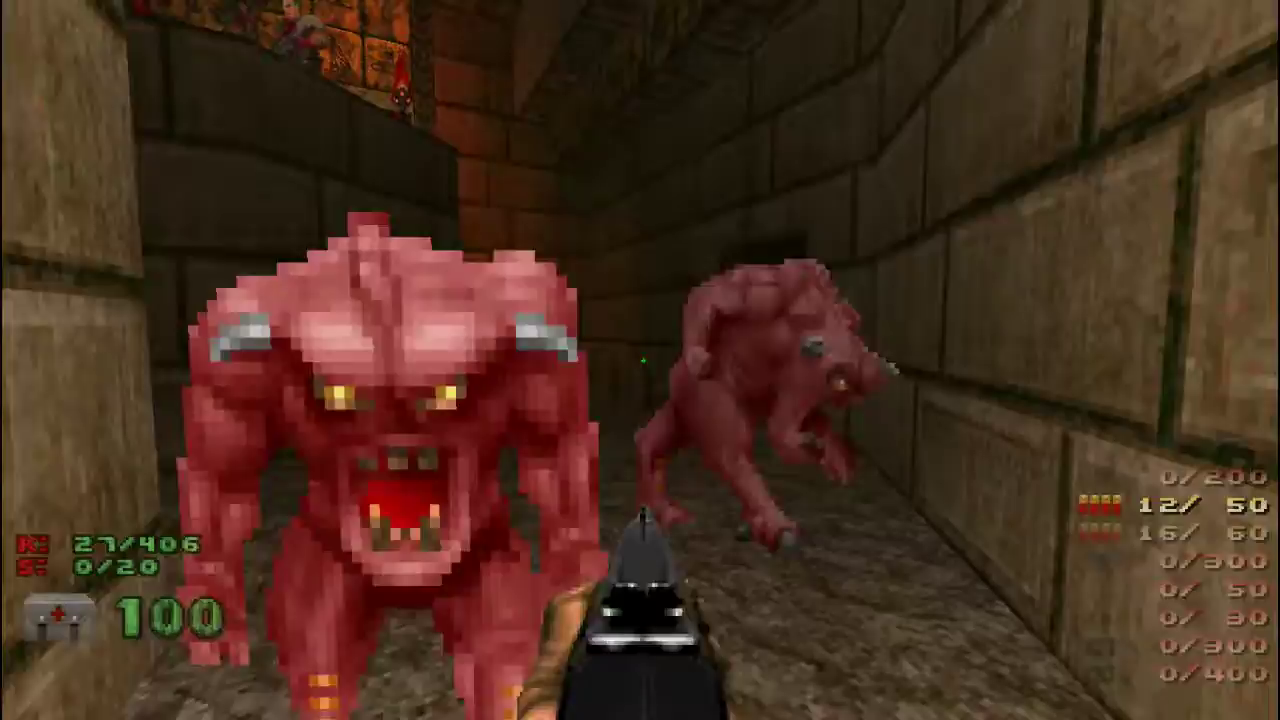
left_click(643, 360)
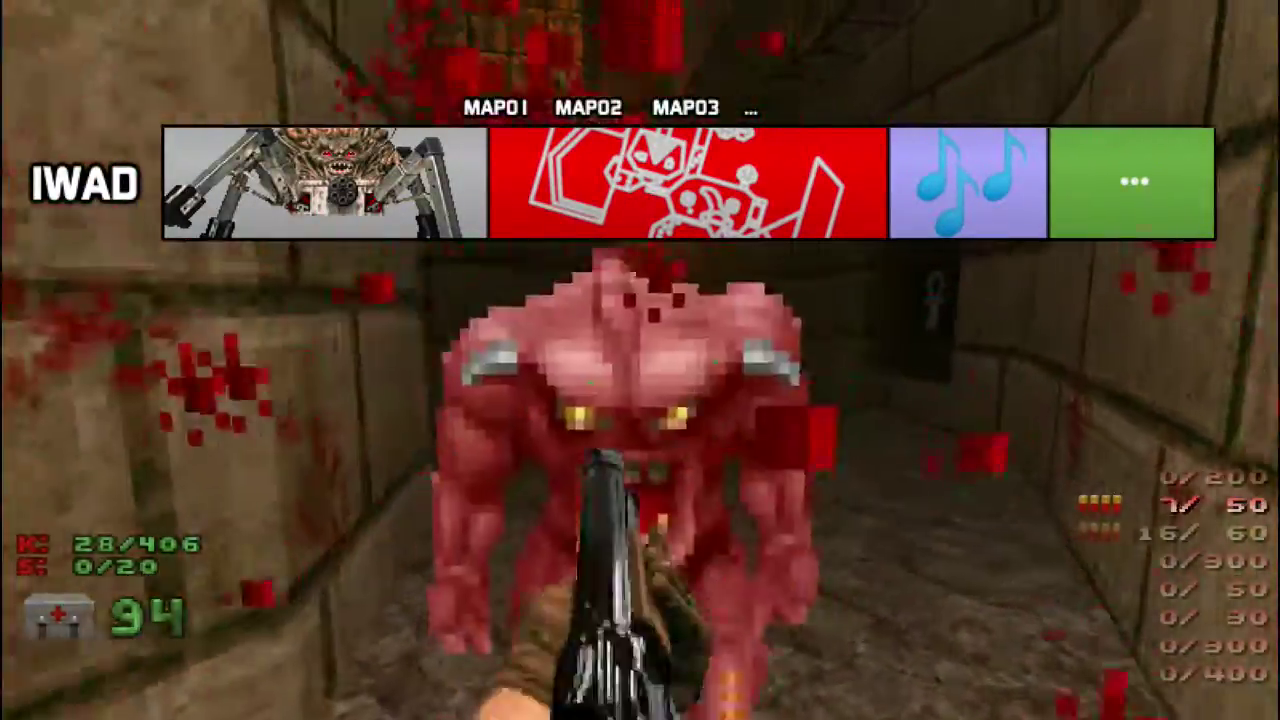
key("ctrl")
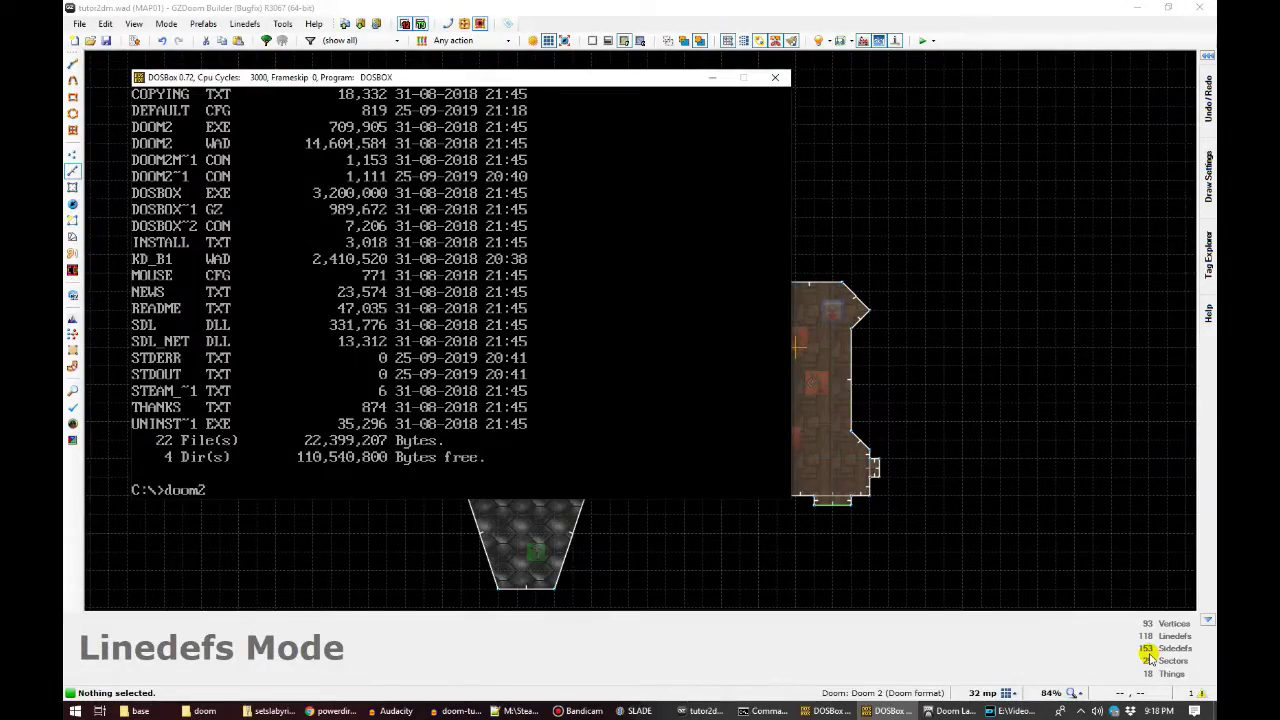
Launch doom2 from the DOSBox prompt and start a new game at the preselected skill level.
key("Return")
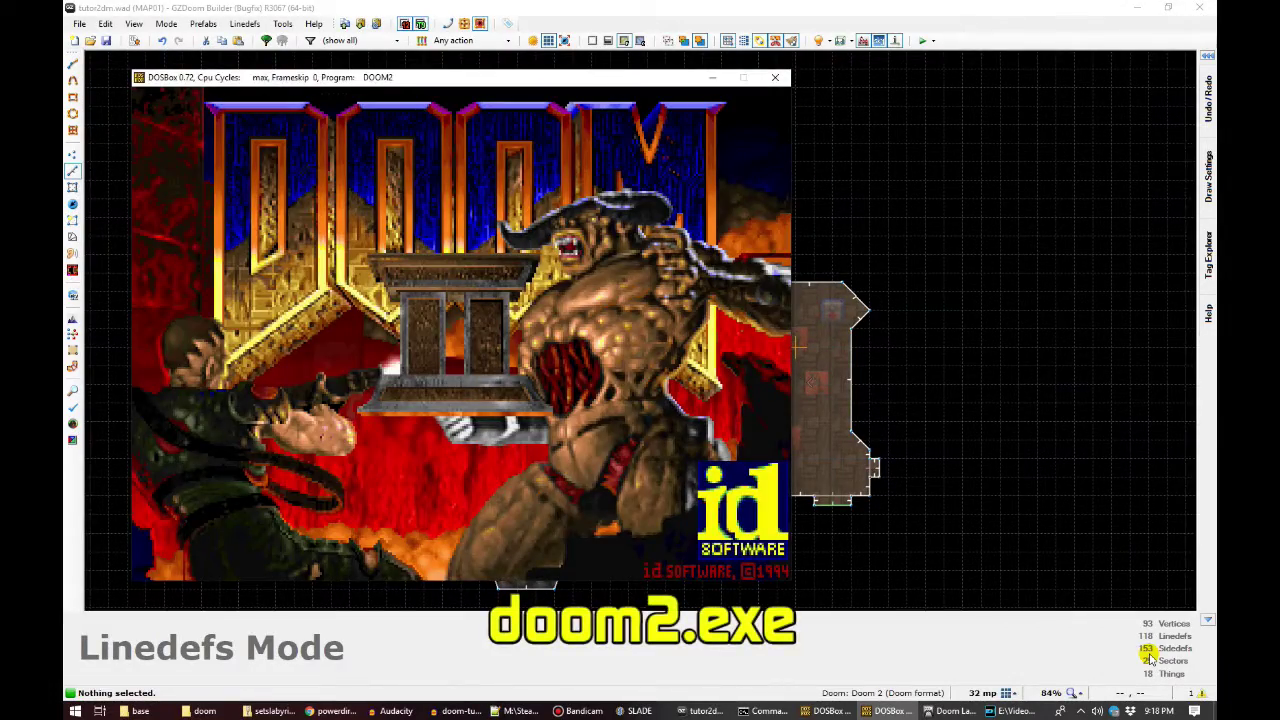
key("Escape")
key("Return")
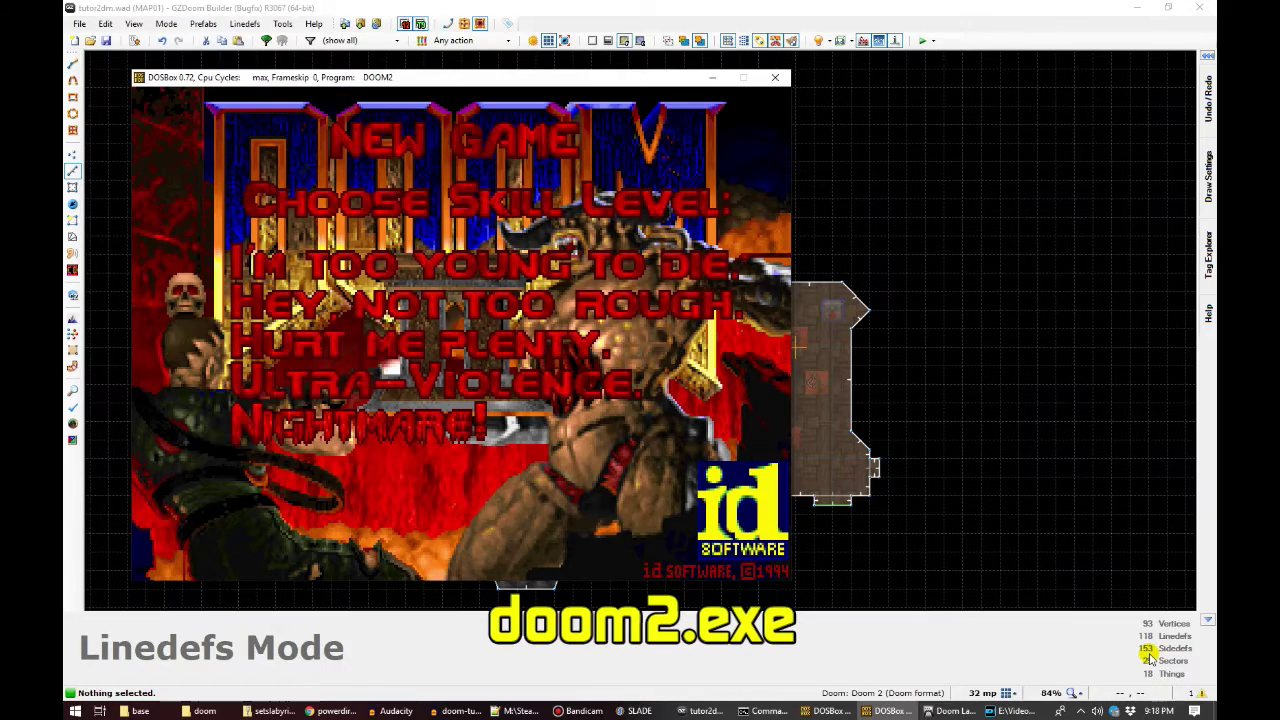
key("Return")
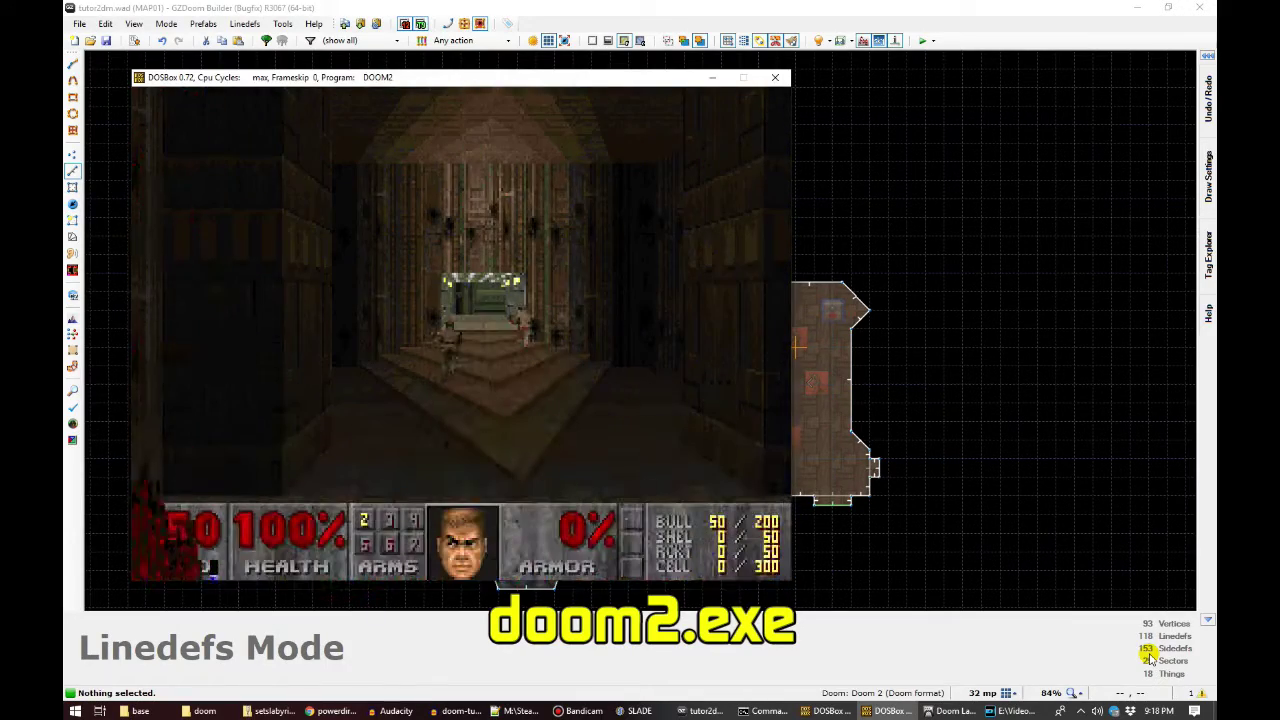
Run through the first level to its exit, activate it, and continue into Underhalls.
key("Up")
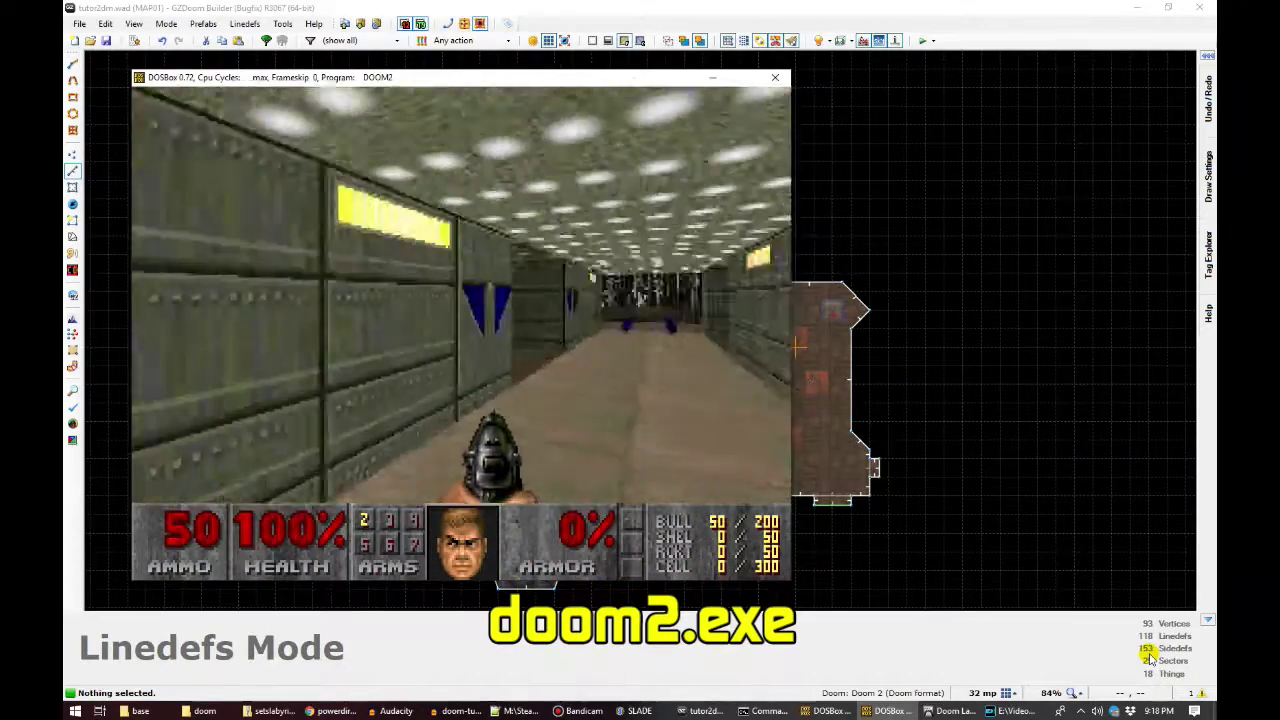
key("Up")
key("Left")
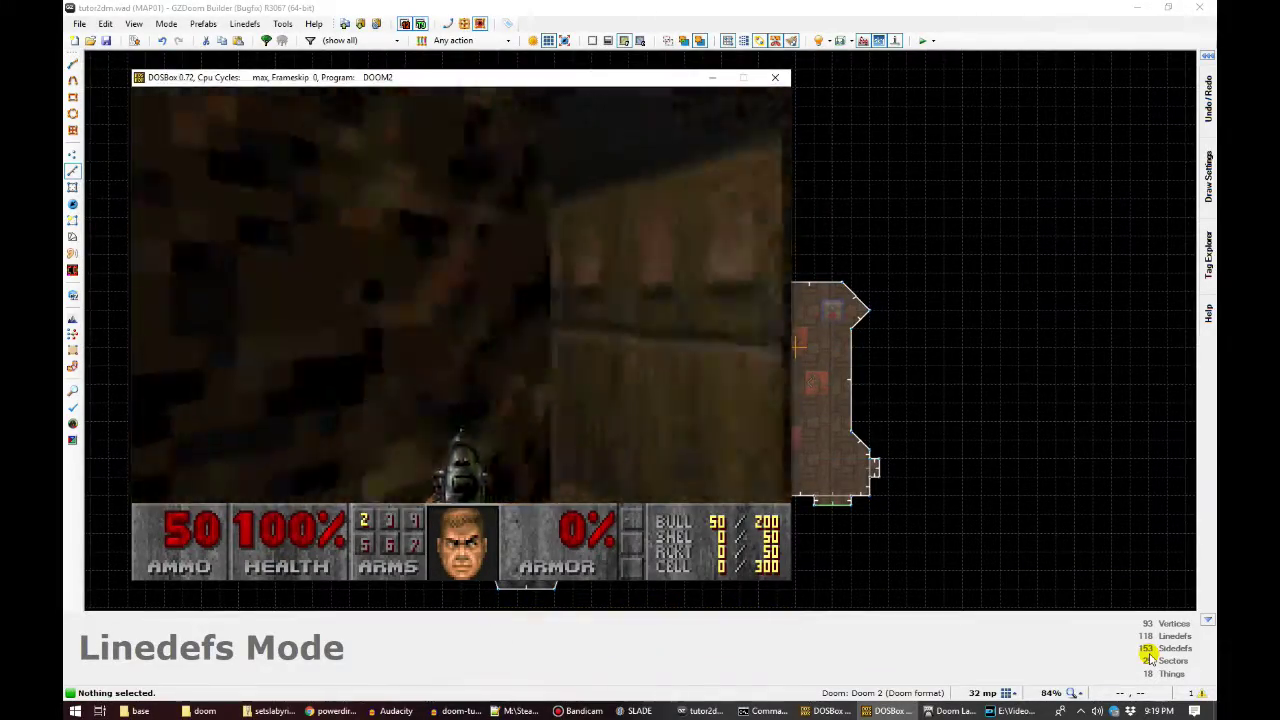
key("Up")
key("space")
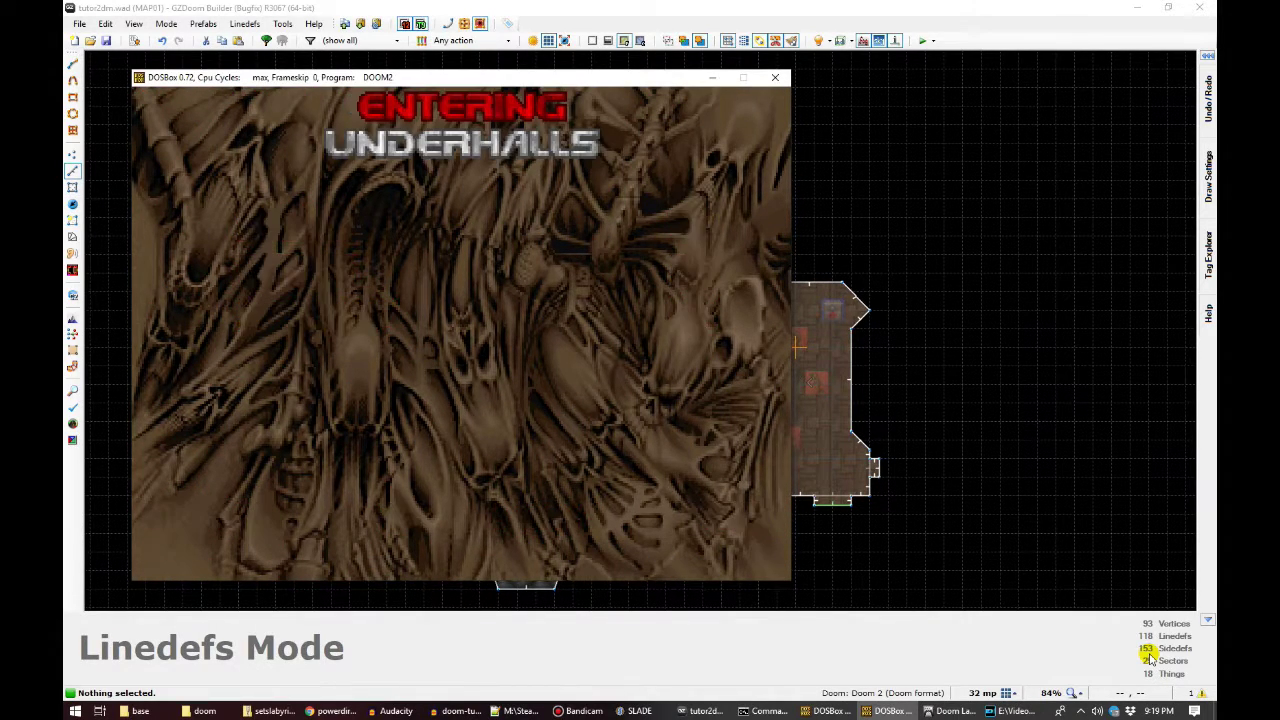
key("space")
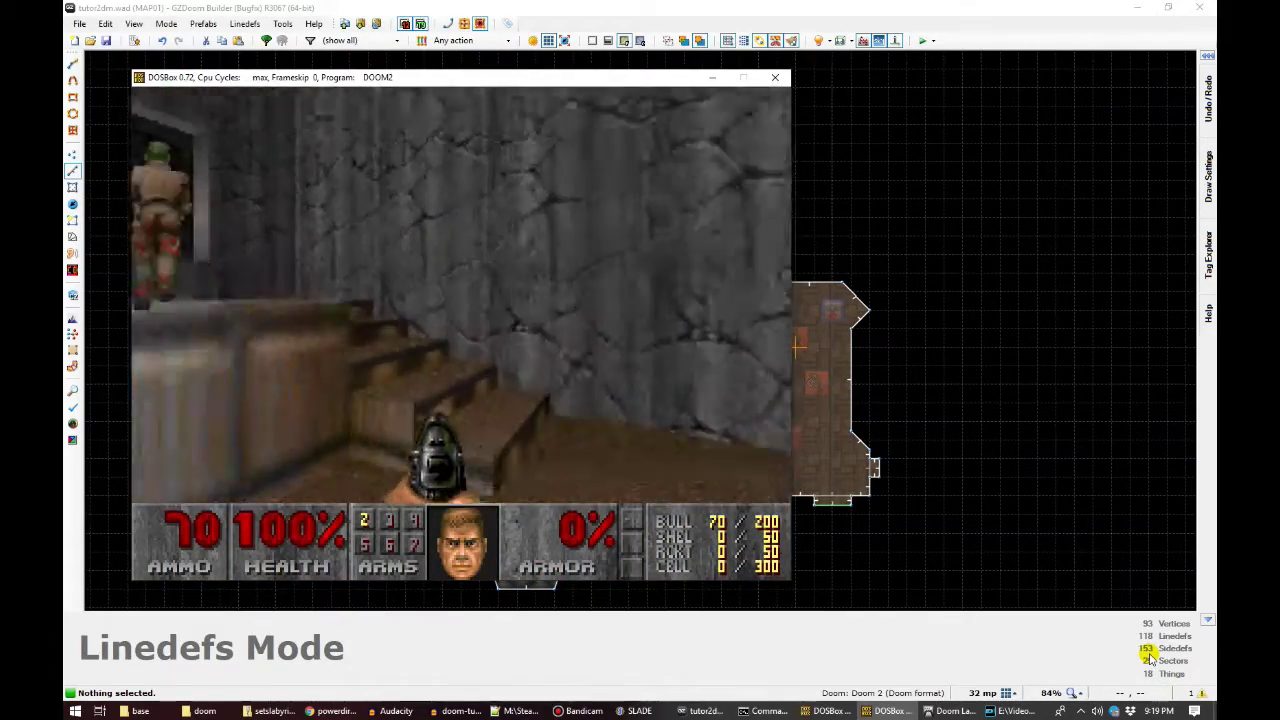
Advance through Underhalls with the pistol, shooting the enemy soldiers and collecting the ammo clip.
key("Left")
key("ctrl")
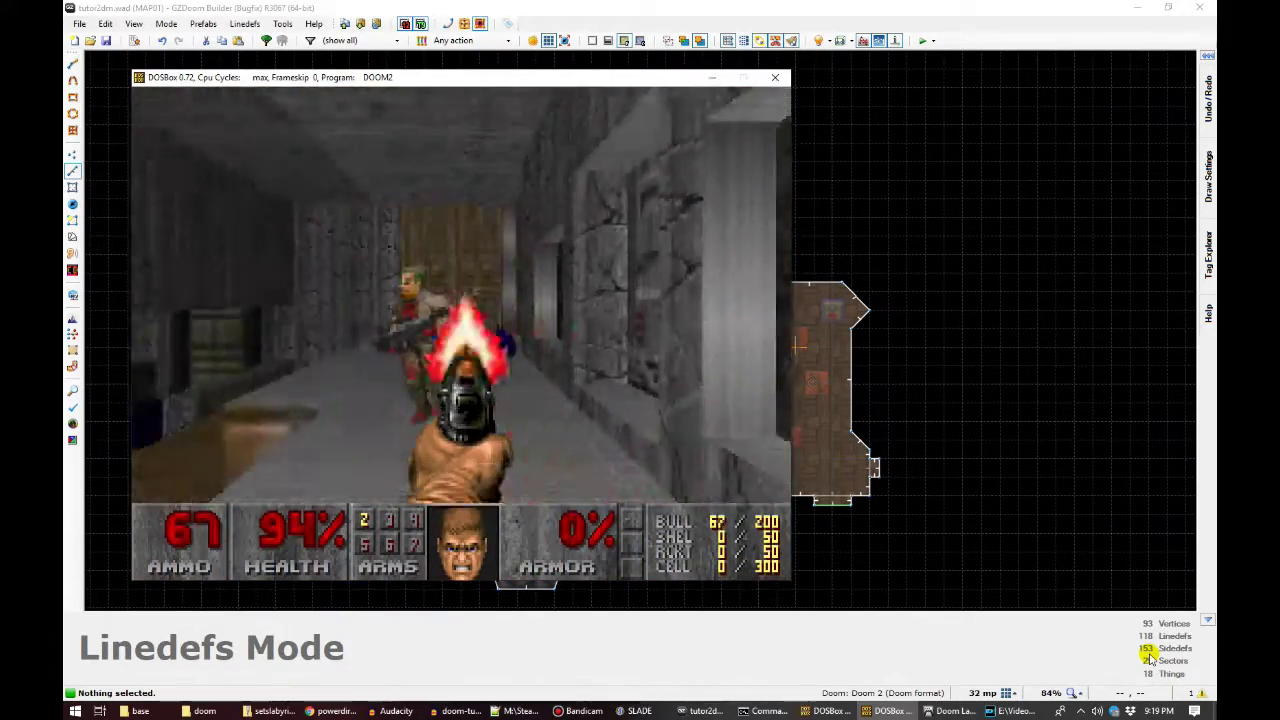
key("ctrl")
key("Up")
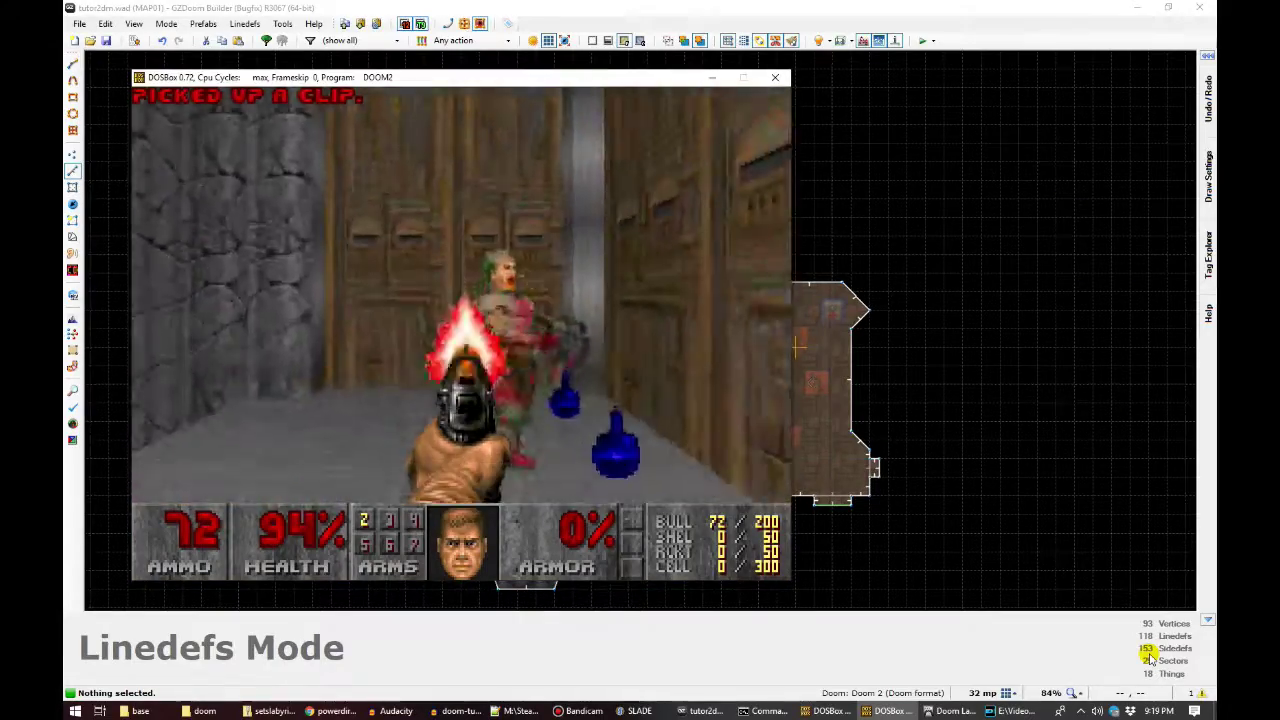
Continue through Underhalls, shooting the enemy soldiers with the pistol and collecting the health bonuses.
key("ctrl")
key("Up")
key("Left")
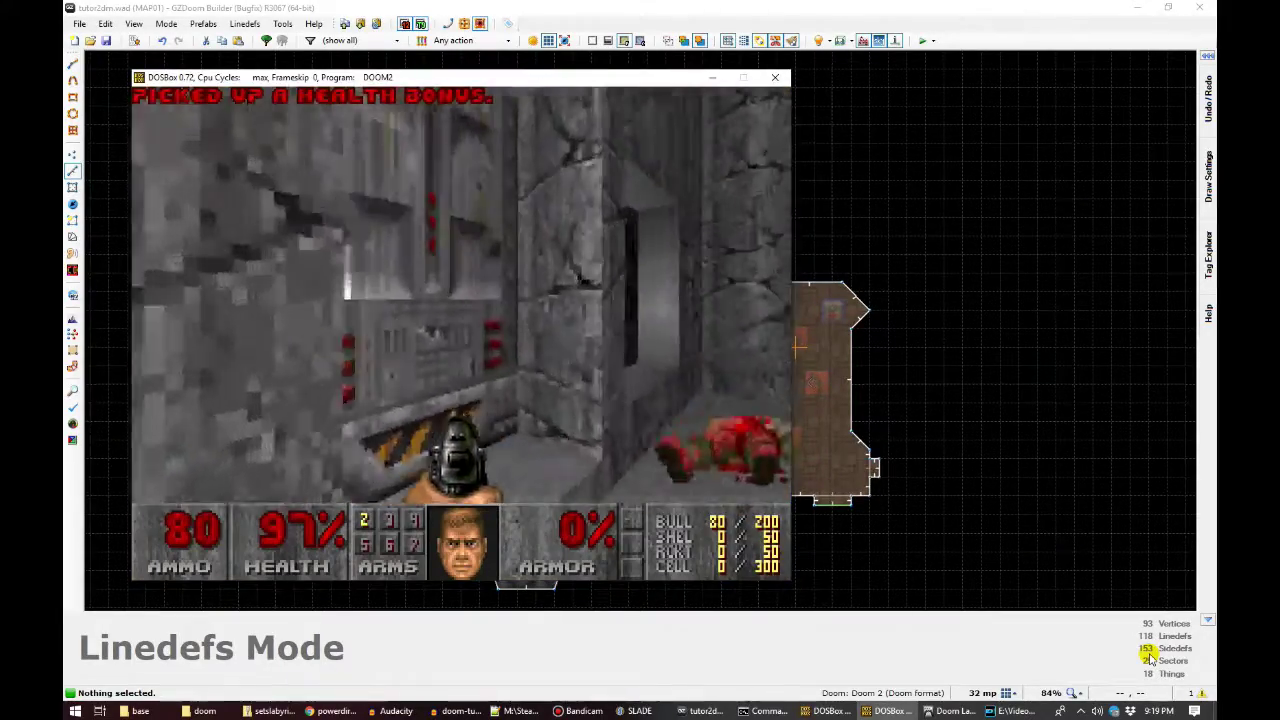
key("Left")
key("ctrl")
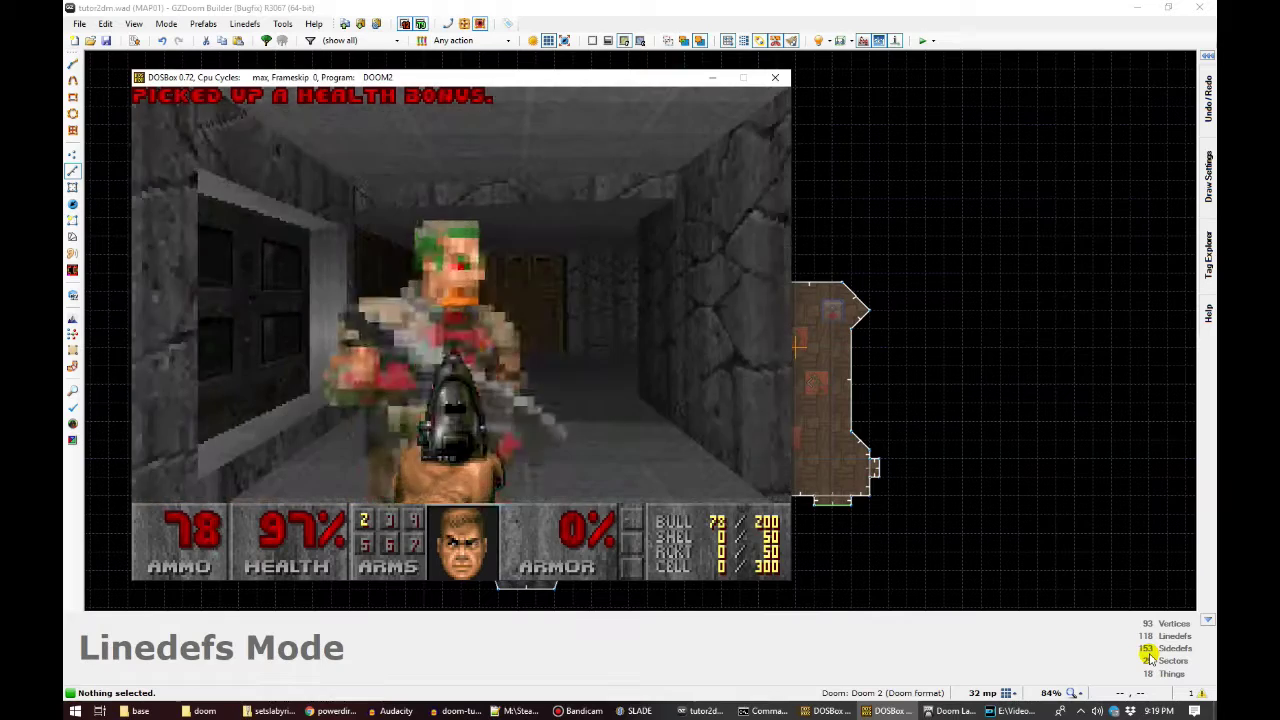
key("ctrl")
key("Up")
key("Left")
key("Up")
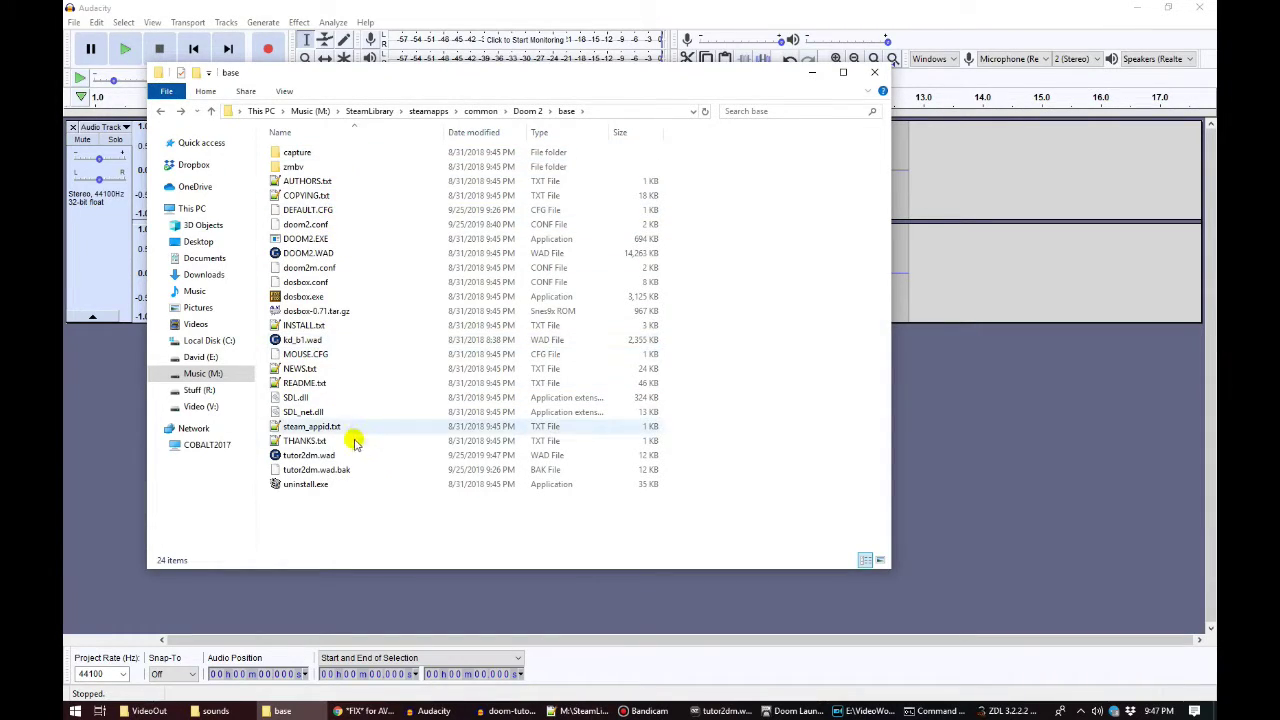
Open tutor2dm.wad from the base folder in SLADE, declining the program update, and display its MAP01 marker.
right_click(326, 455)
left_click(434, 305)
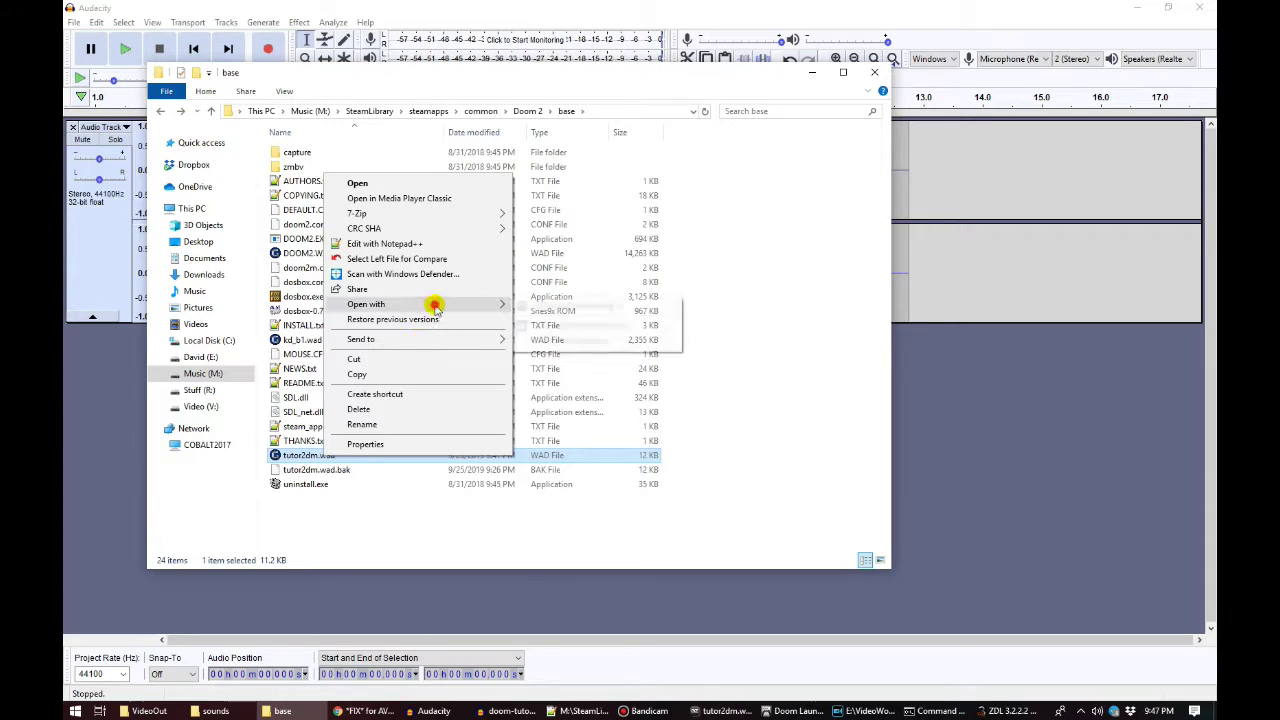
left_click(569, 340)
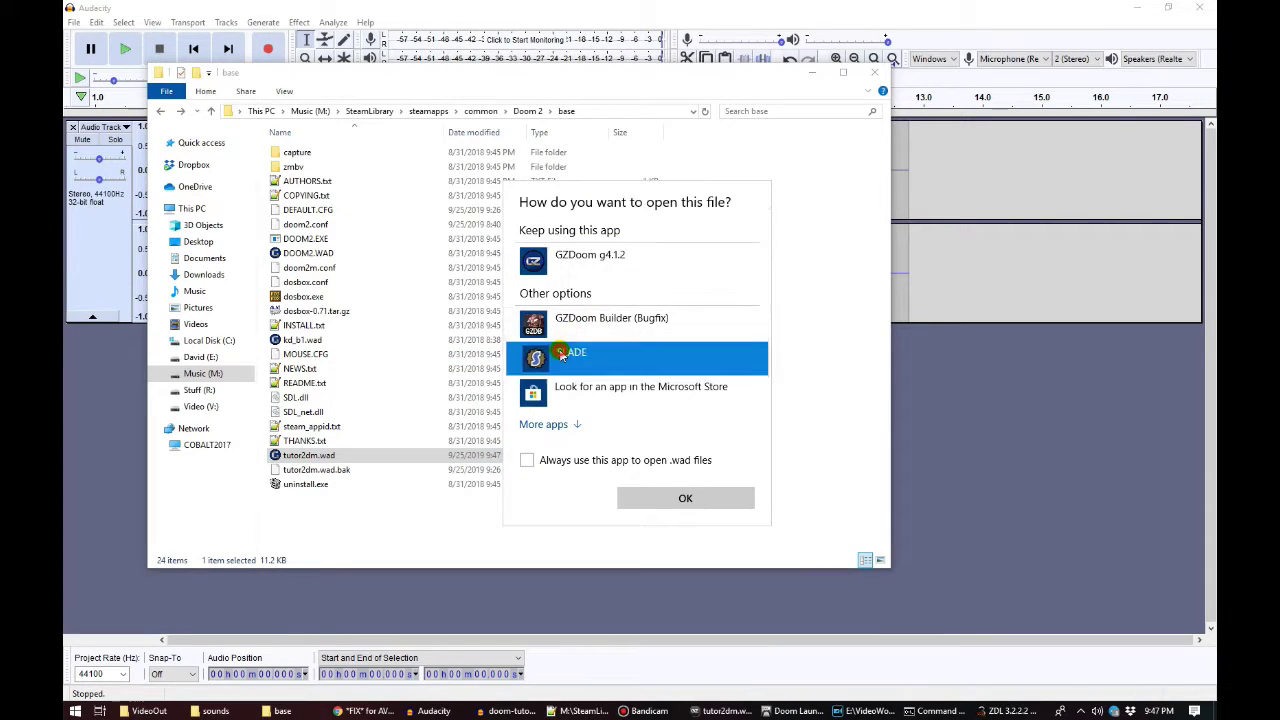
double_click(566, 347)
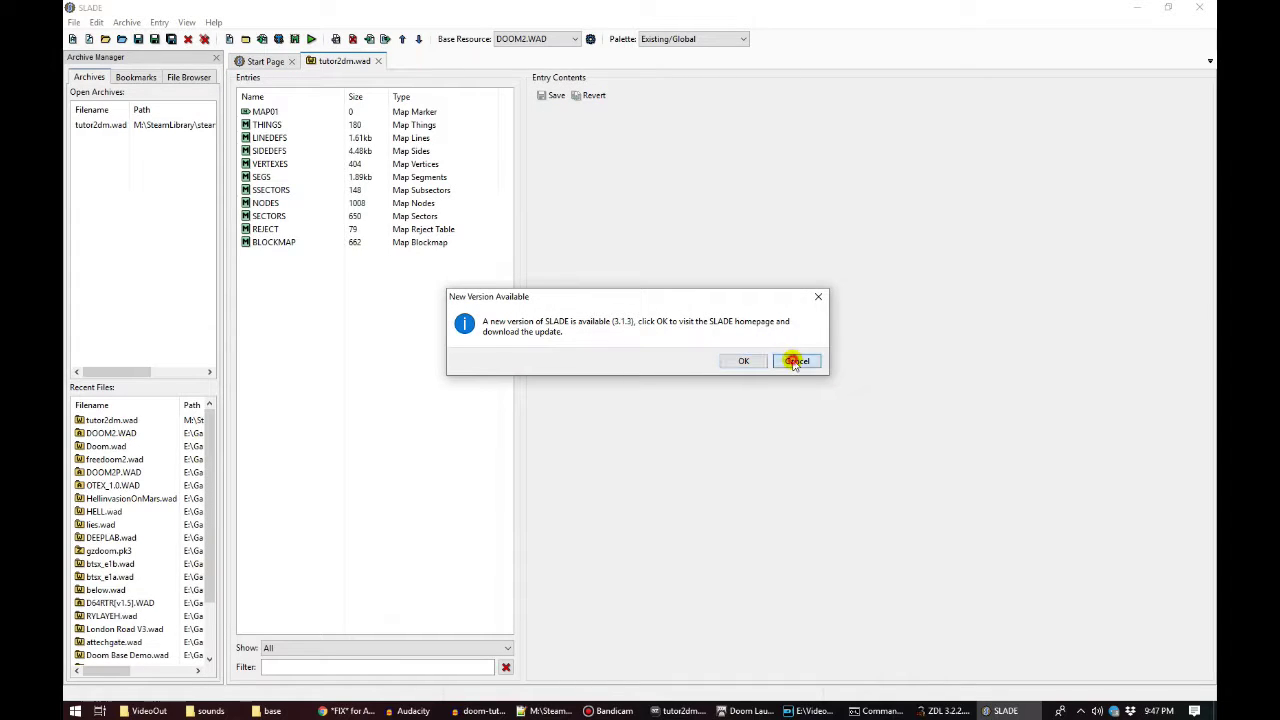
left_click(797, 361)
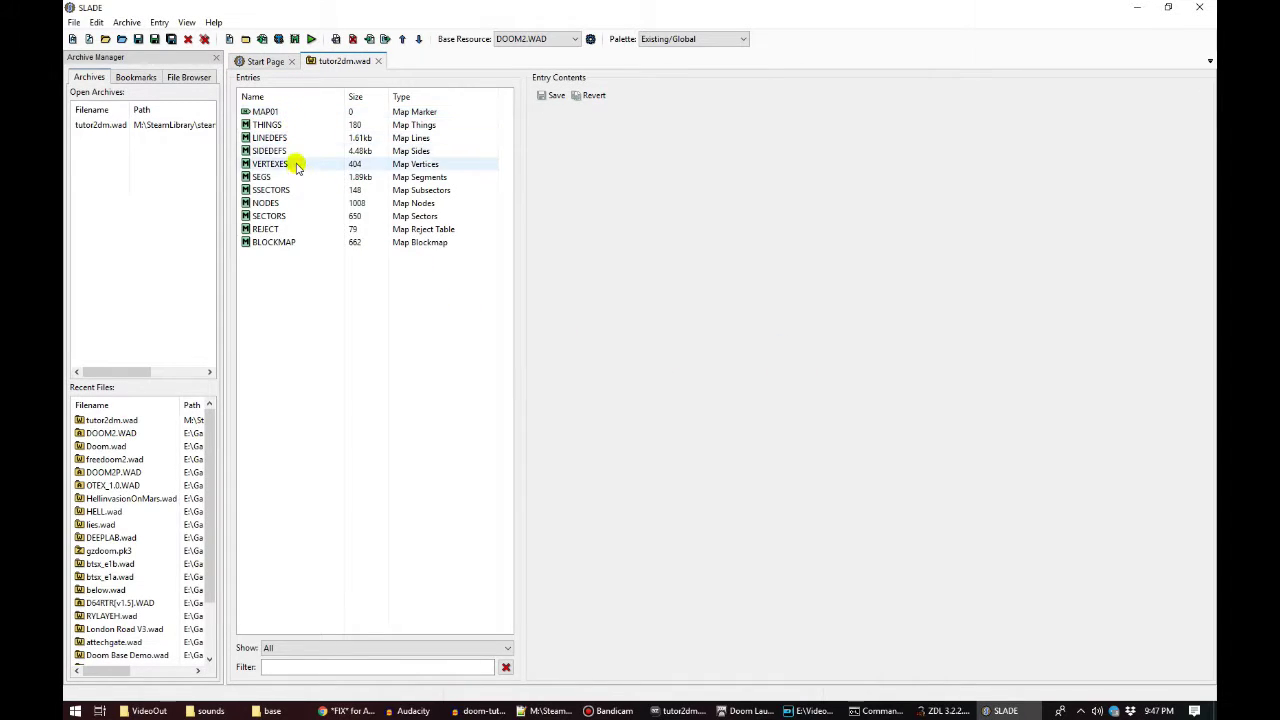
left_click(295, 124)
left_click(293, 112)
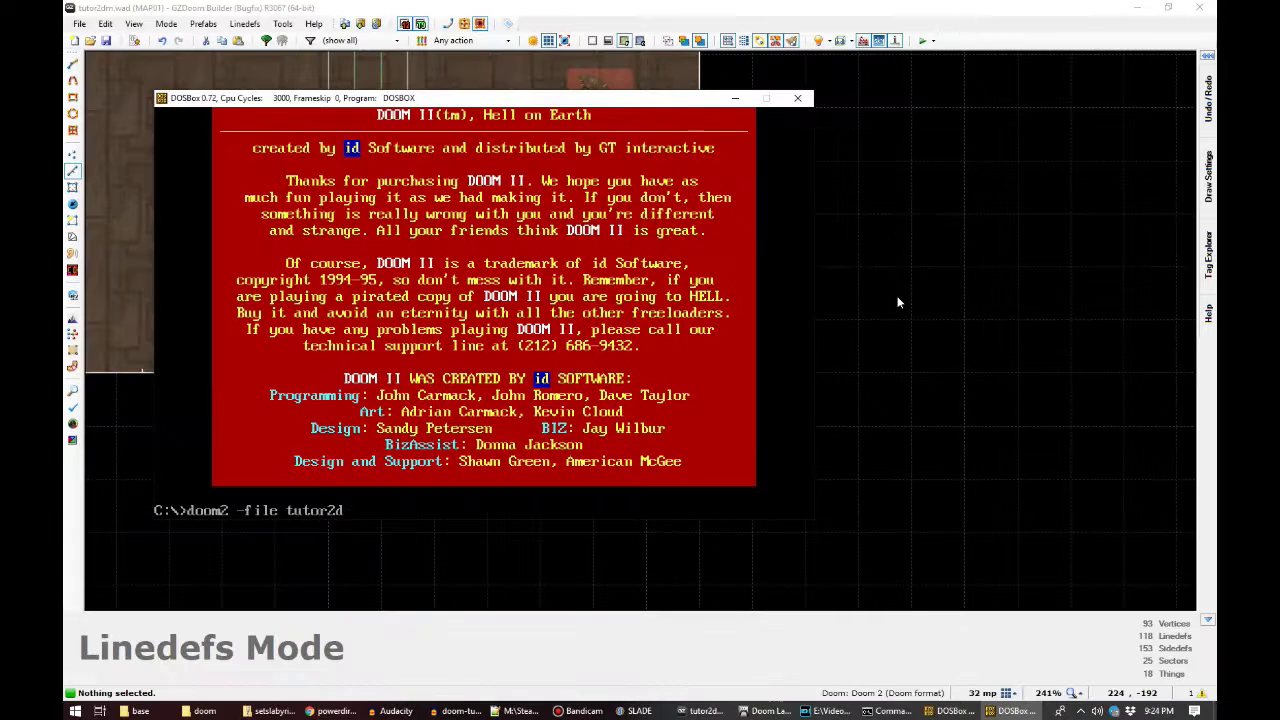
Launch doom2 with -file tutor2dm.wad from the DOSBox prompt and start a new game at the preselected skill level.
type("ad")
key("Return")
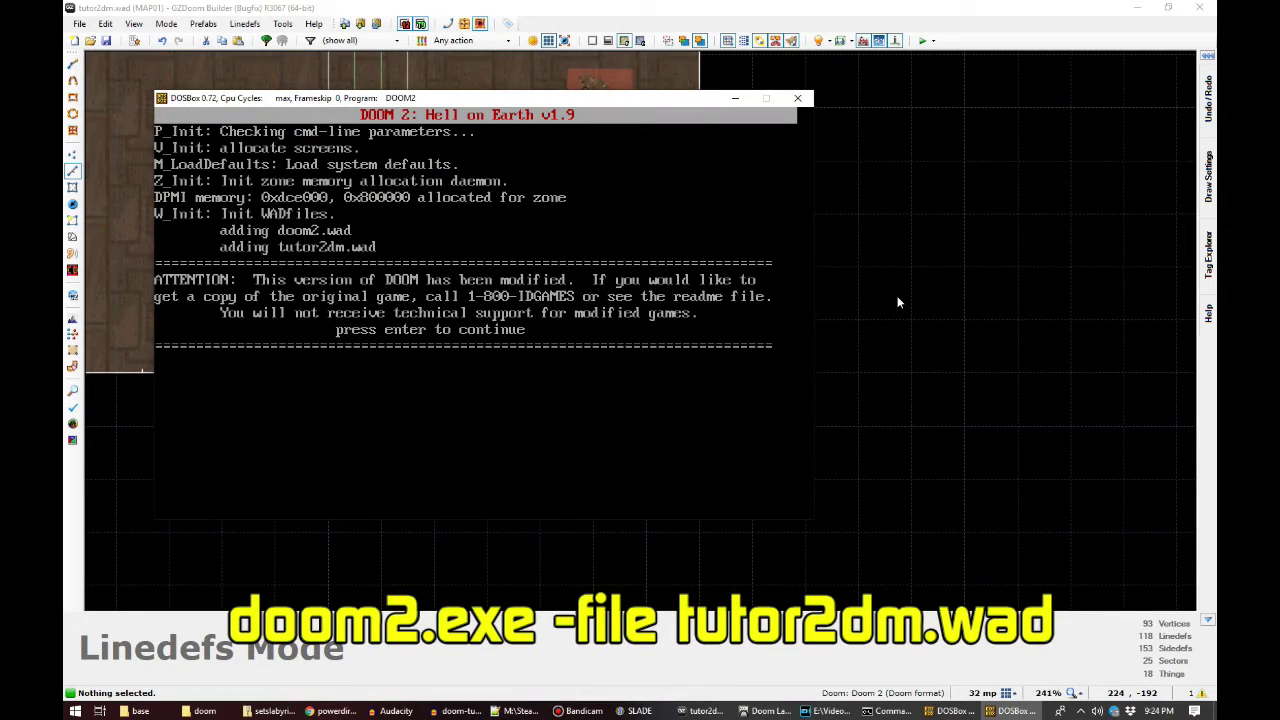
key("Return")
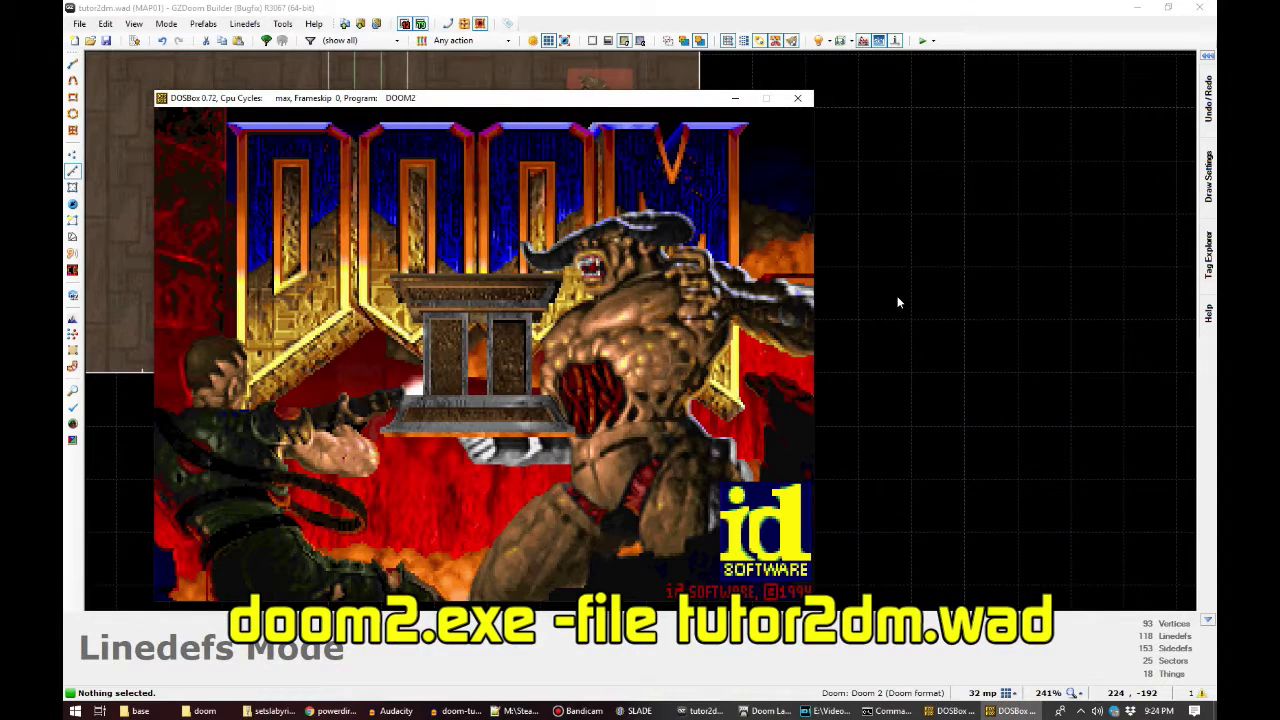
key("Return")
key("Return")
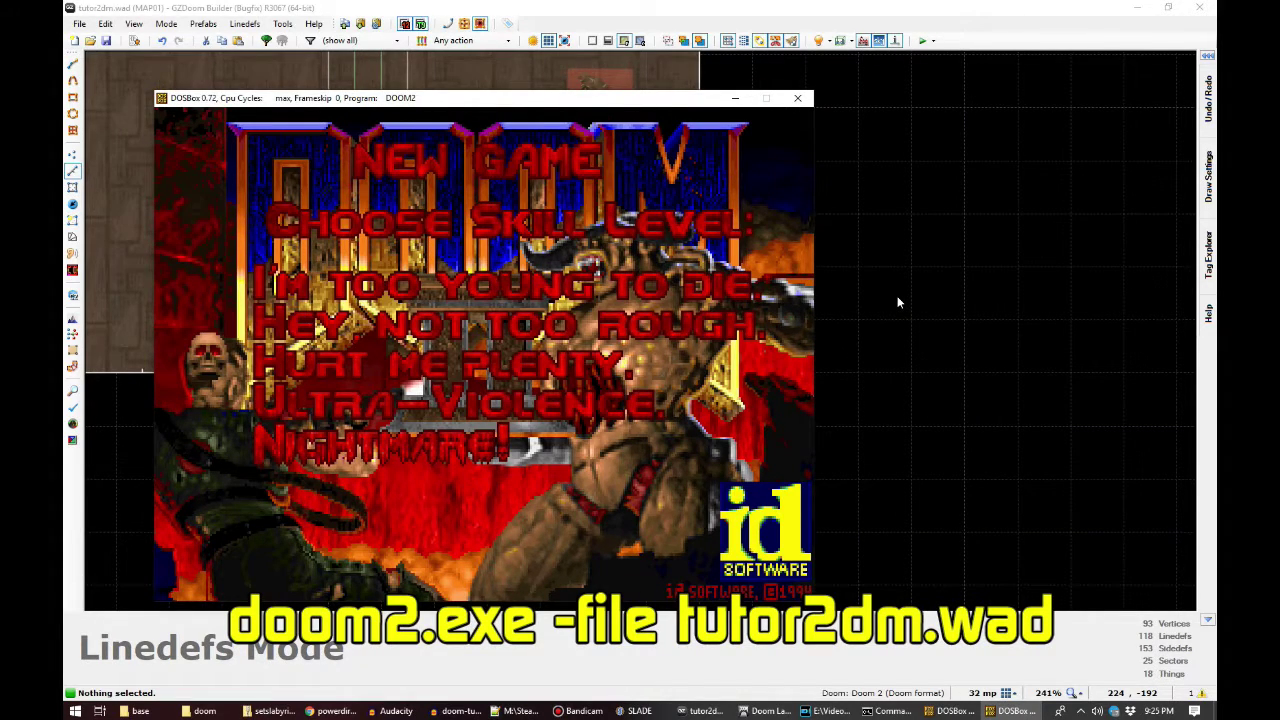
key("Return")
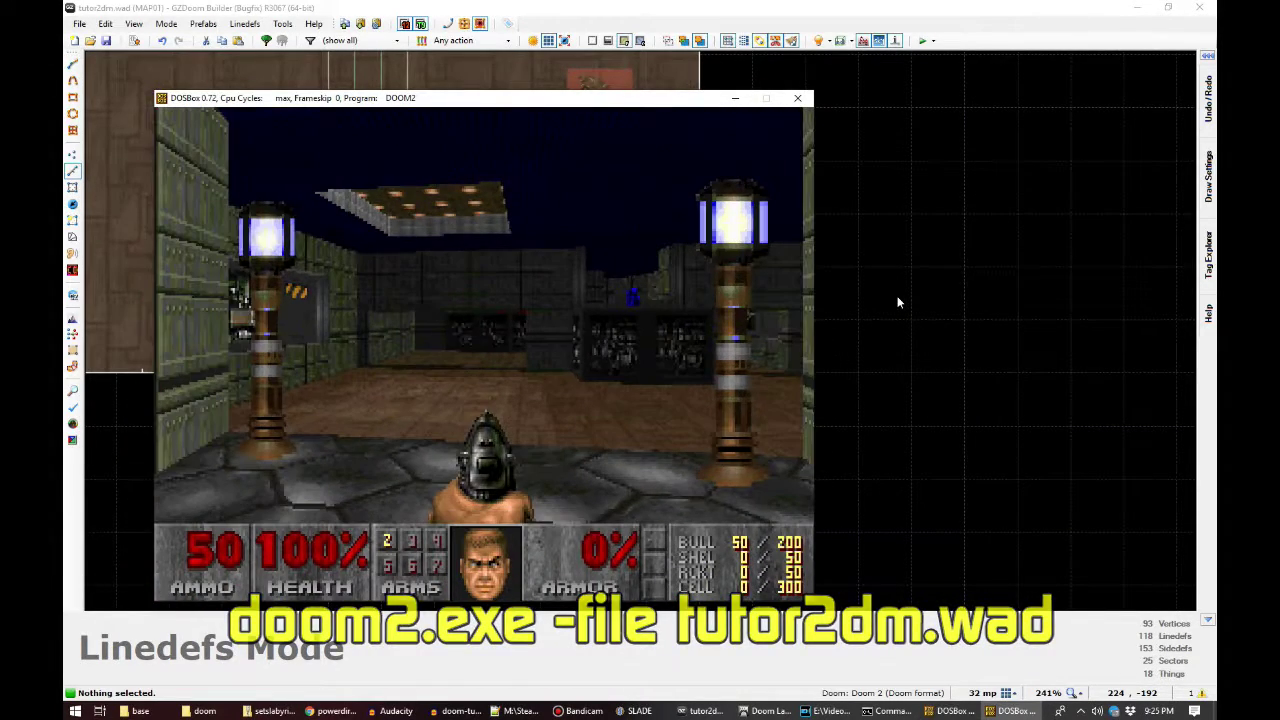
Enter the custom map's main room, shoot the enemy near the blue-trimmed door and take its shotgun.
key("Up")
key("Right")
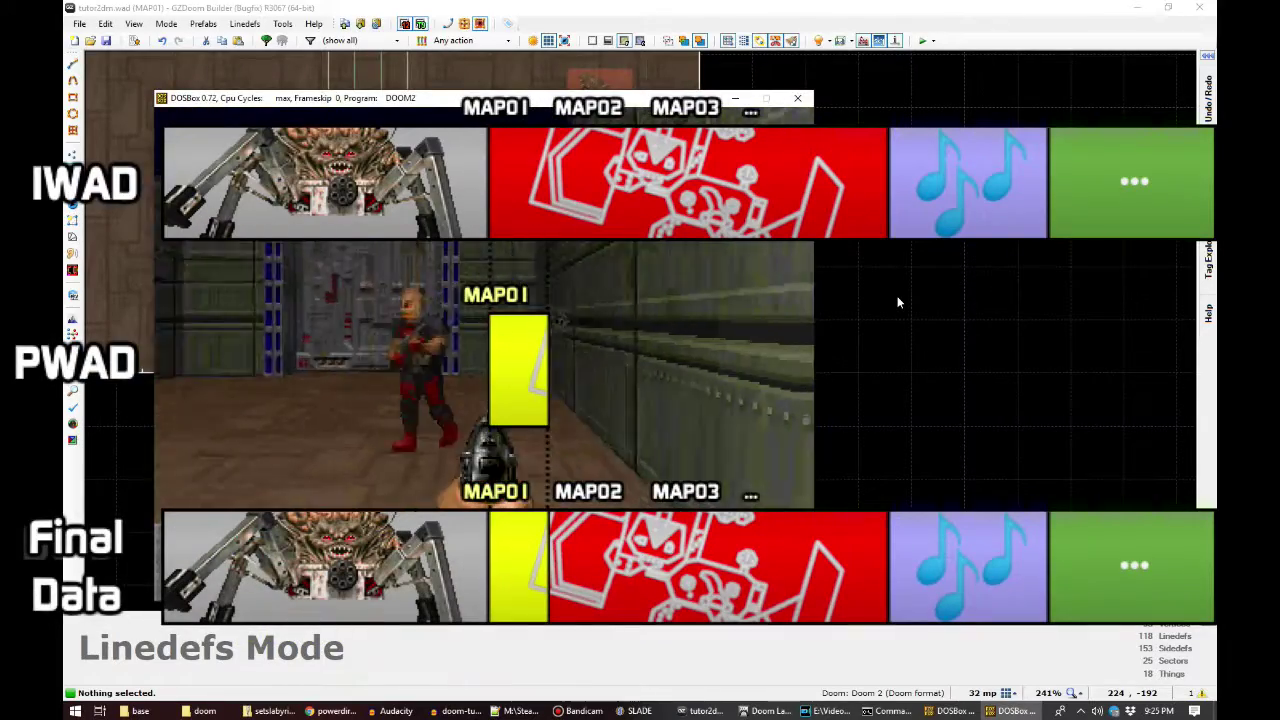
key("Left")
key("ctrl")
key("Up")
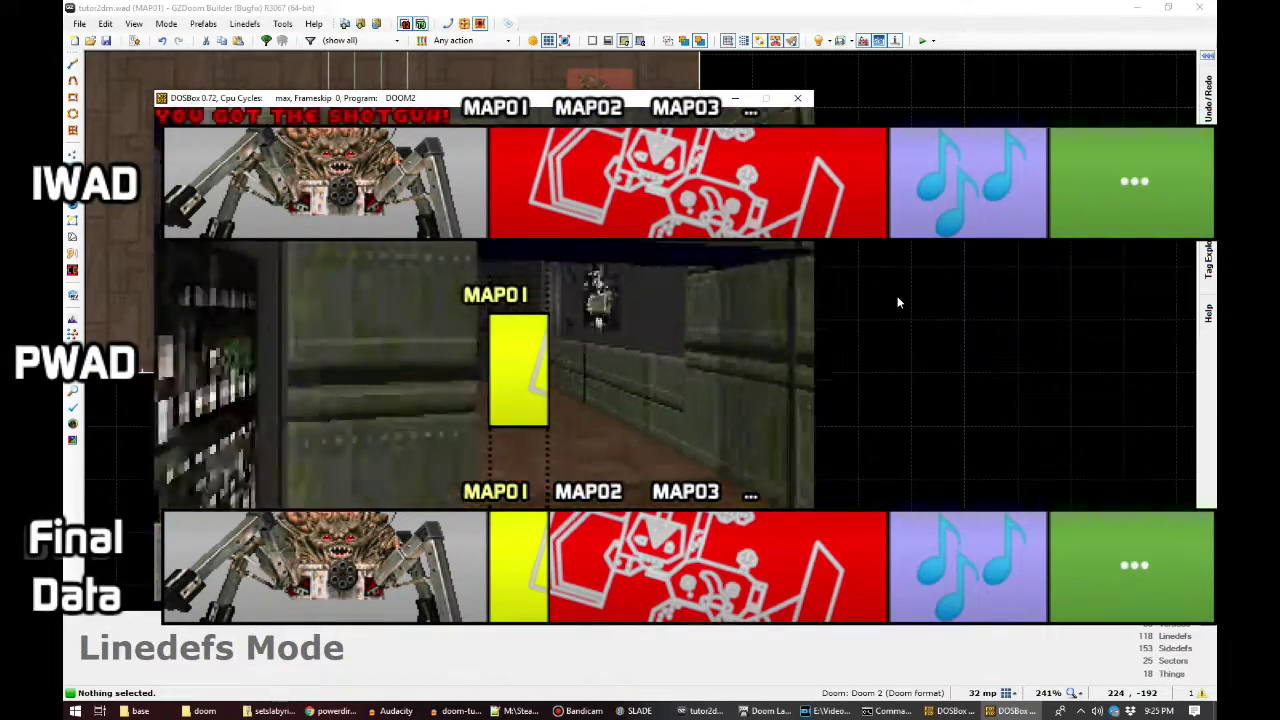
Cross the custom map with the shotgun, shooting the soldiers and collecting shotgun shells and the blue keycard.
key("Left")
key("Up")
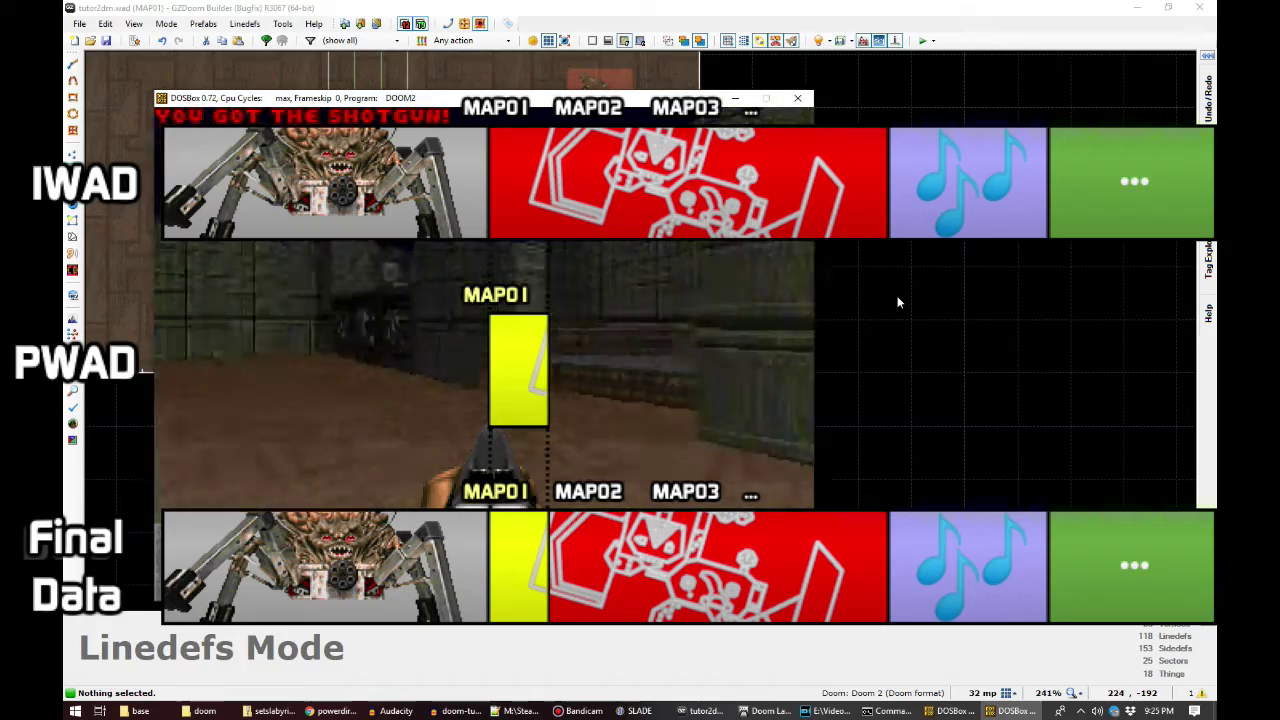
key("Up")
key("Right")
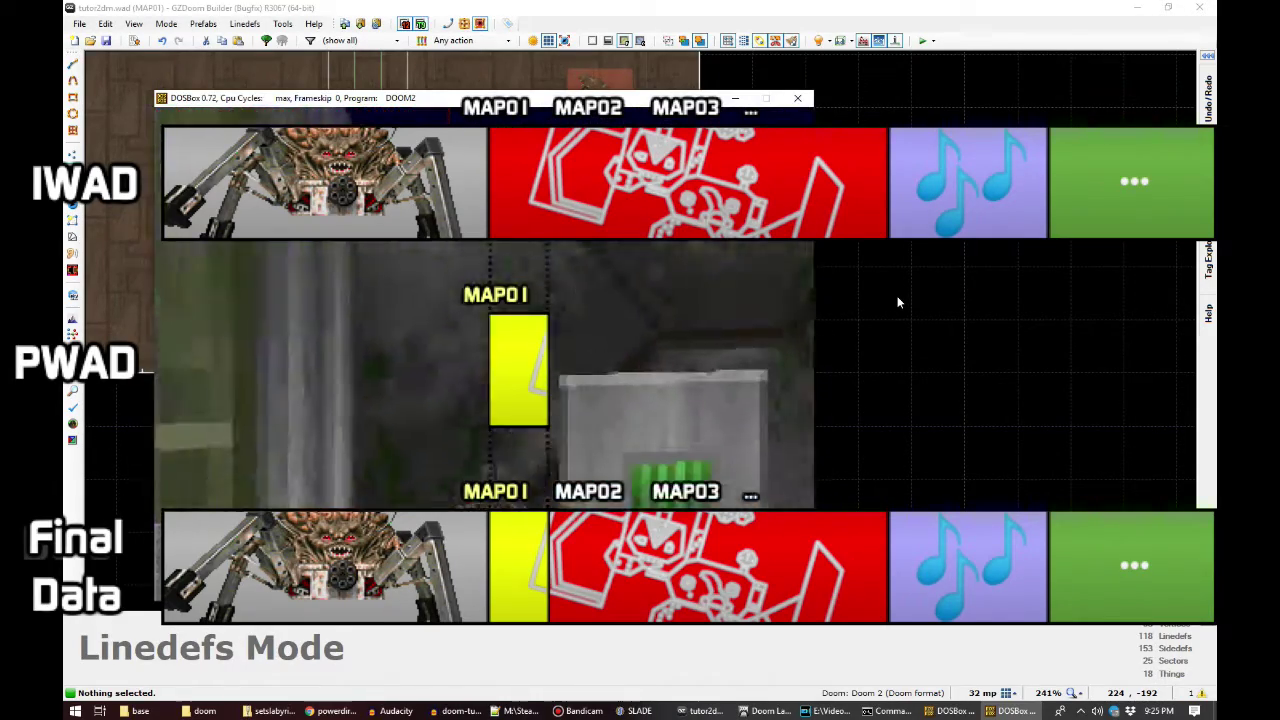
key("Left")
key("Up")
key("ctrl")
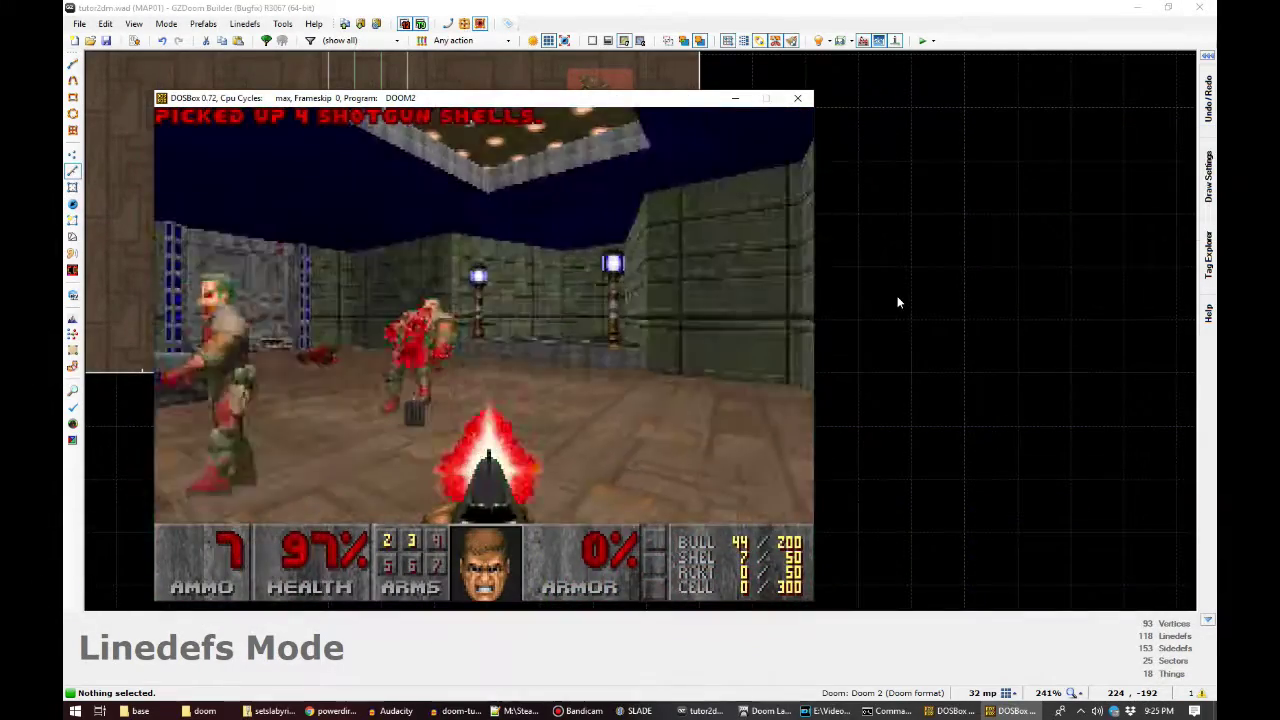
key("Up")
key("Left")
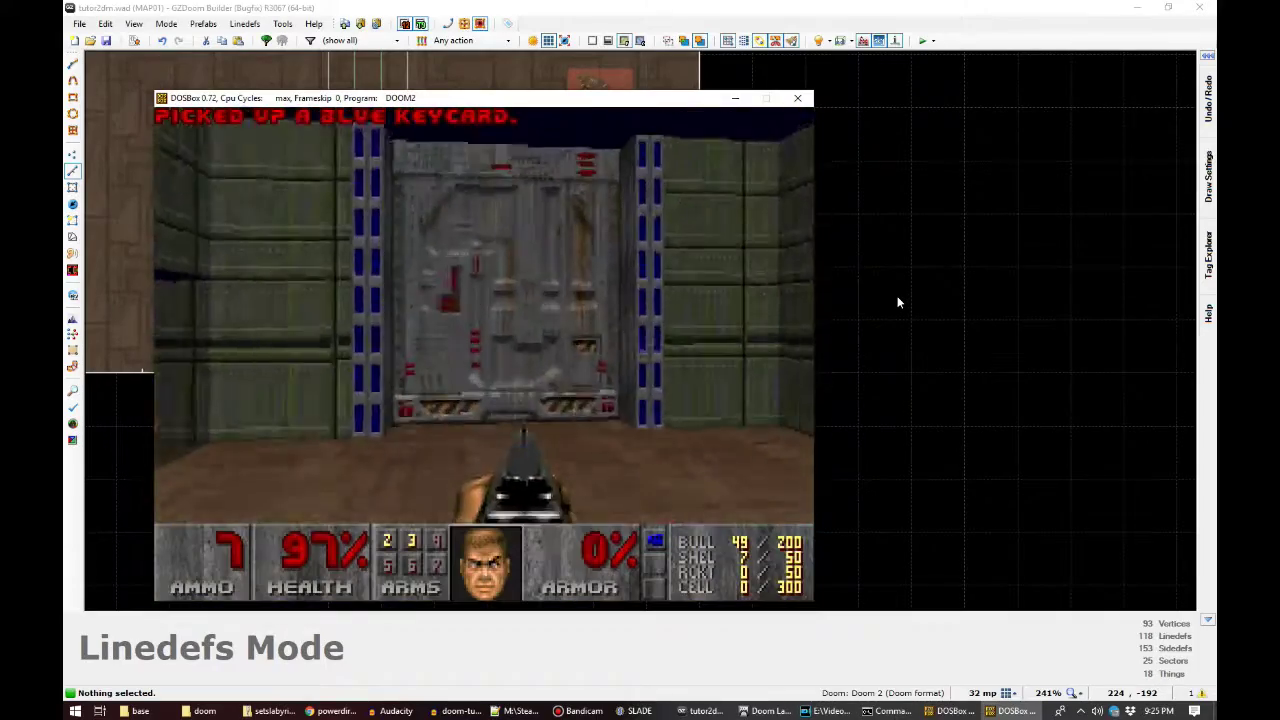
Open the blue-keyed door, fight past the enemy behind it to activate the exit, and advance past the level results.
key("Up")
key("space")
key("Down")
key("Up")
key("ctrl")
key("Right")
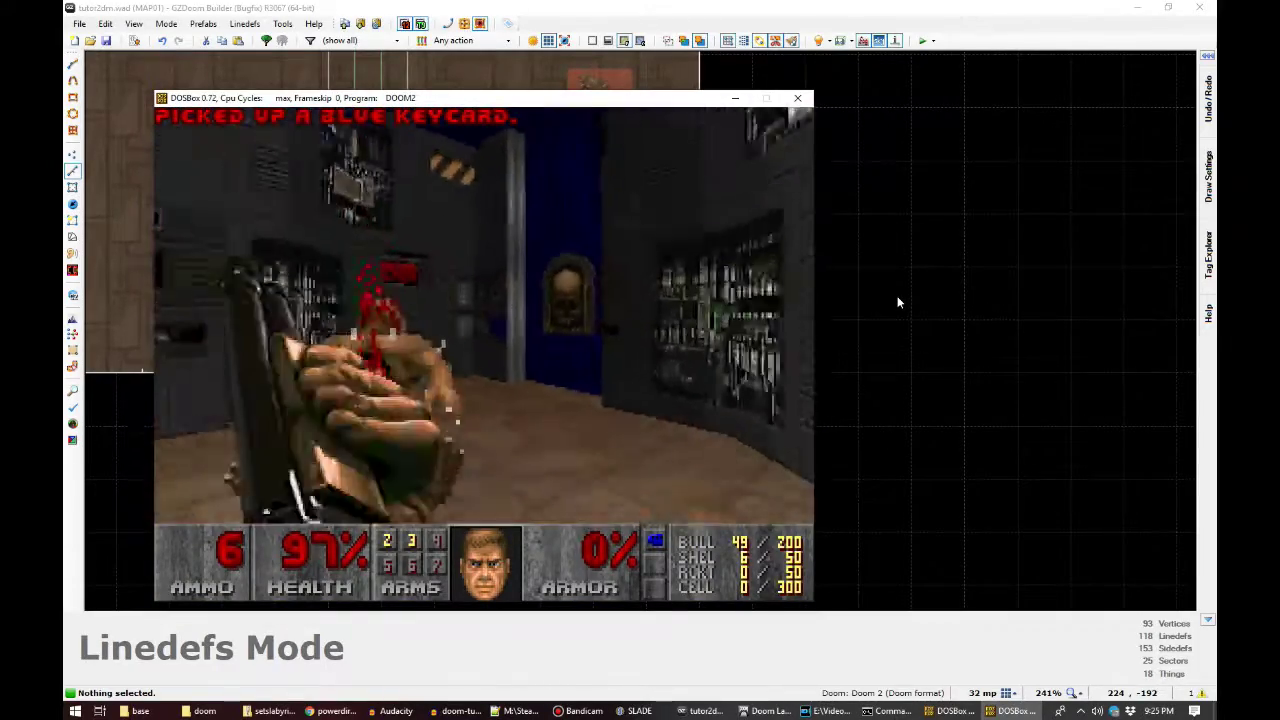
key("Right")
key("Up")
key("space")
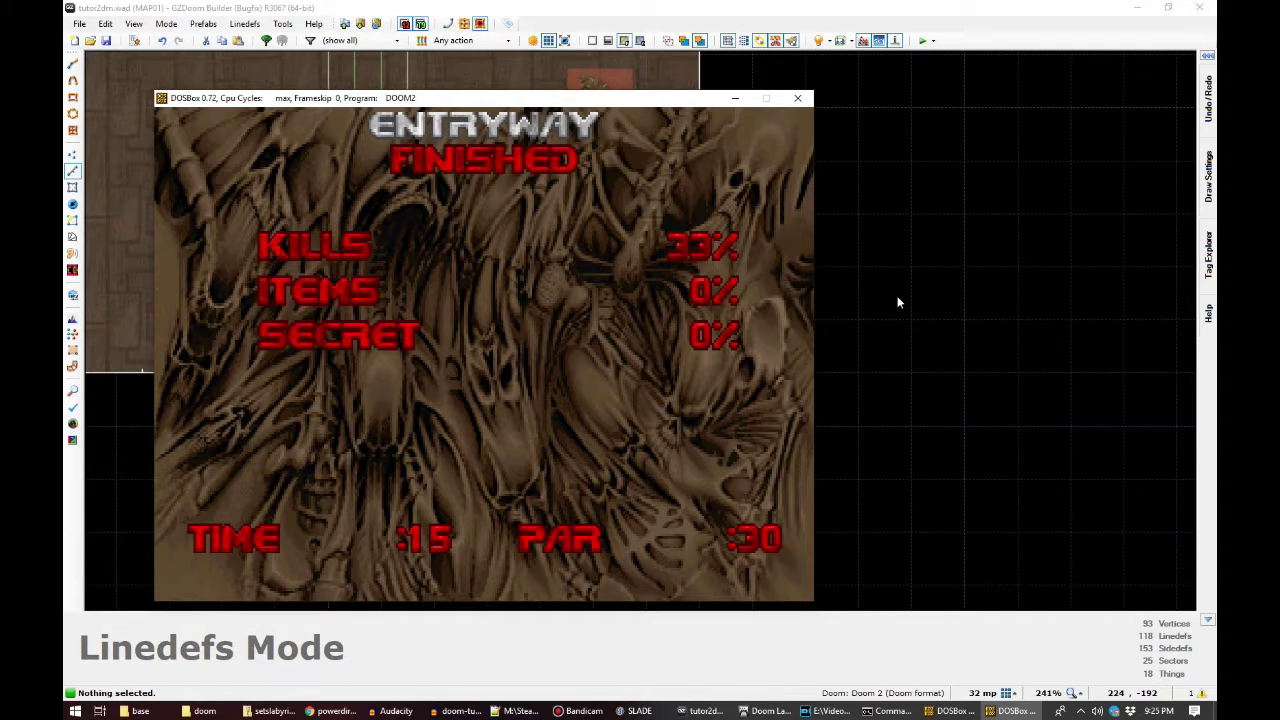
key("space")
key("space")
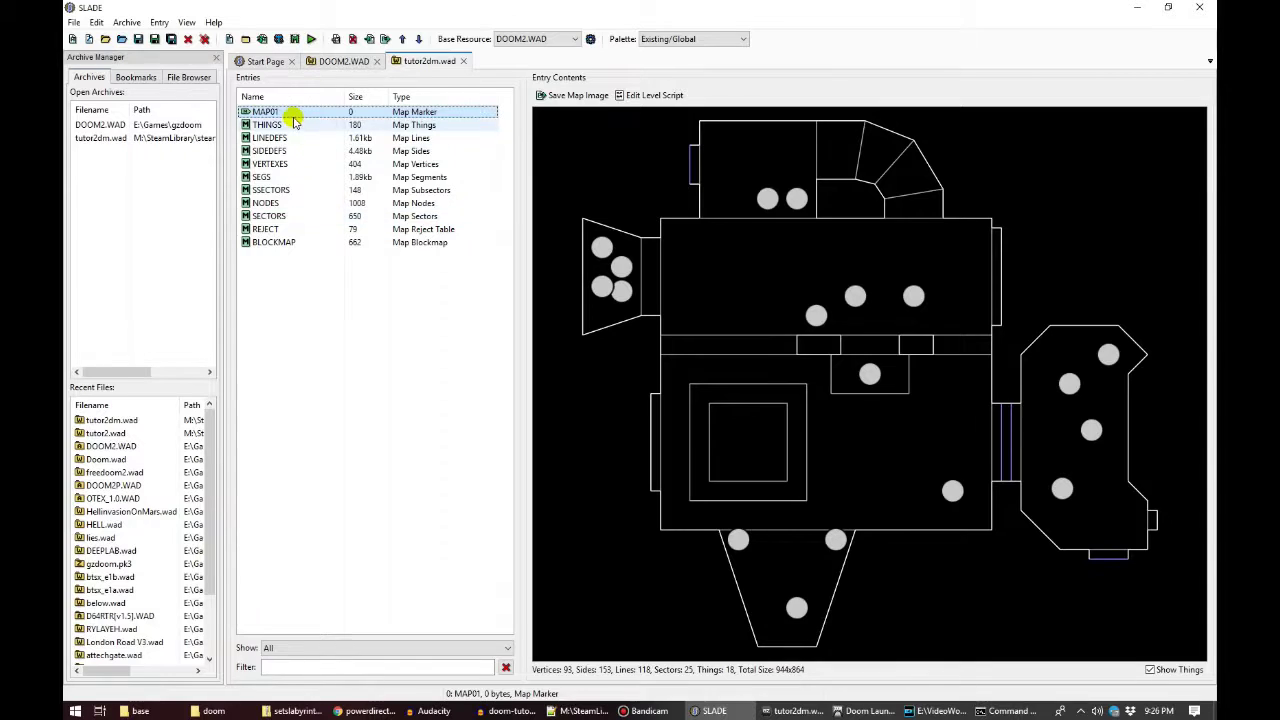
Rename the MAP01 marker of tutor2dm.wad to MAP02 in SLADE.
right_click(287, 113)
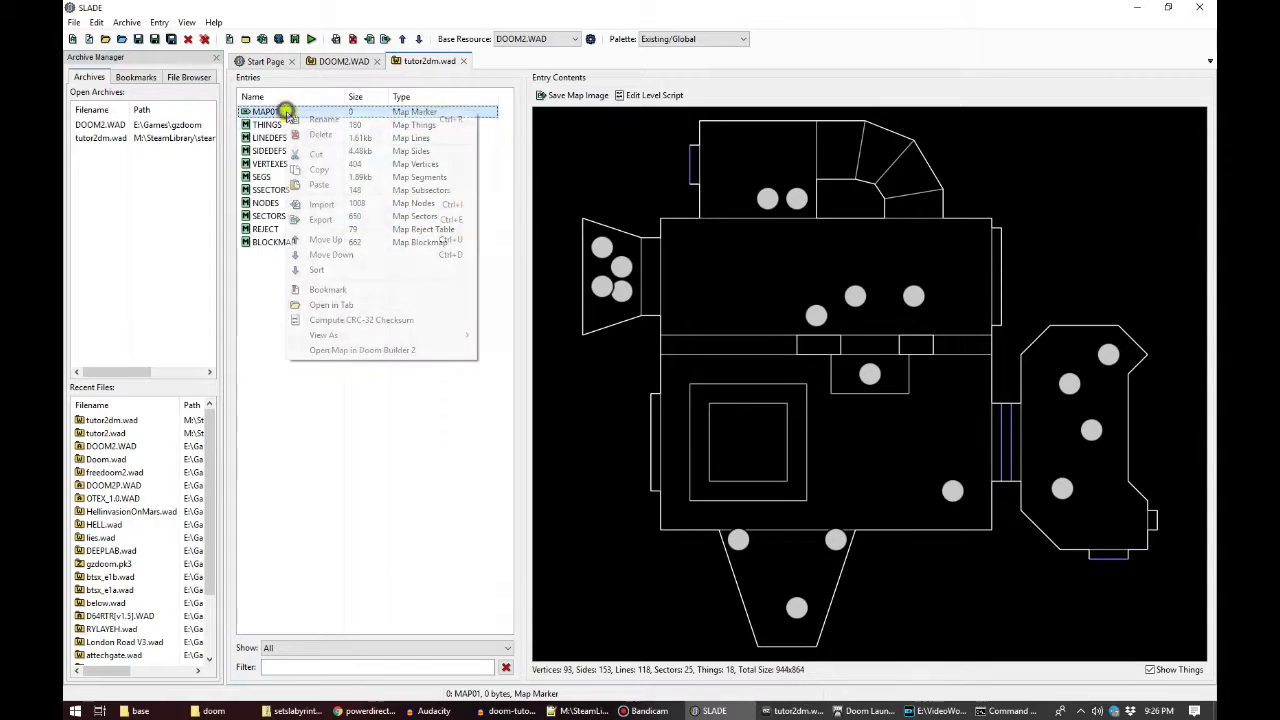
left_click(313, 120)
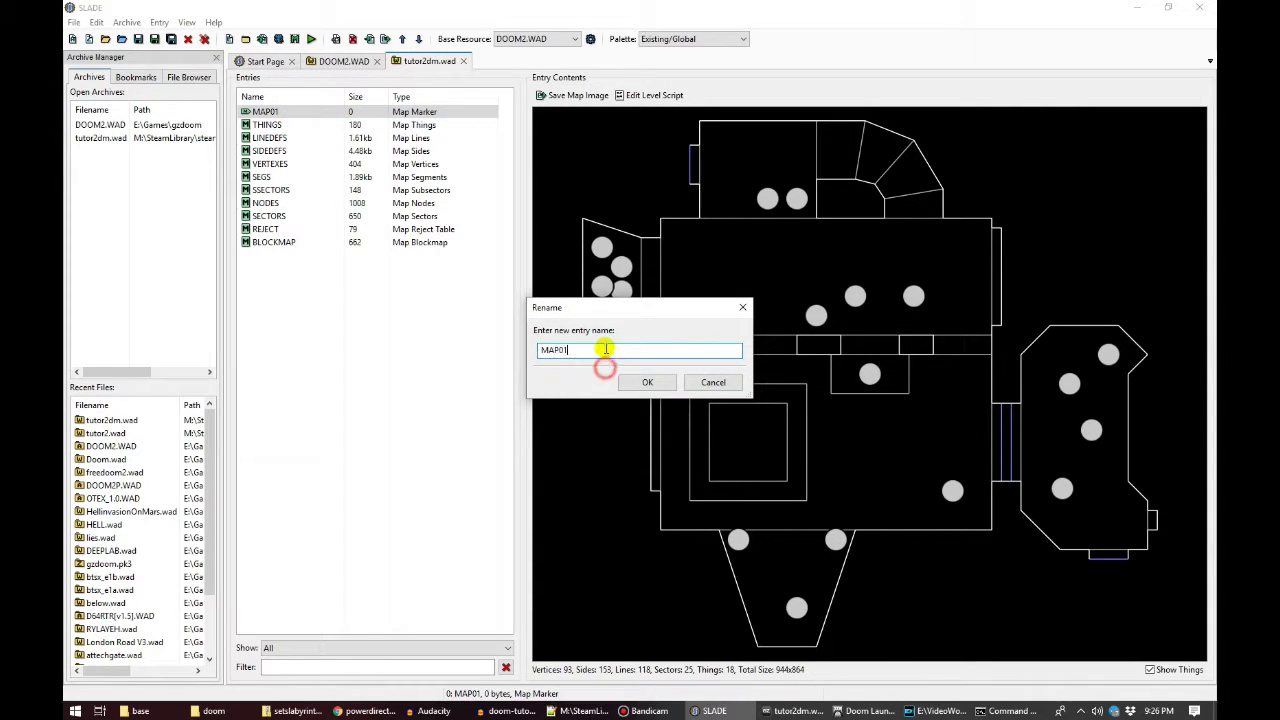
type("2")
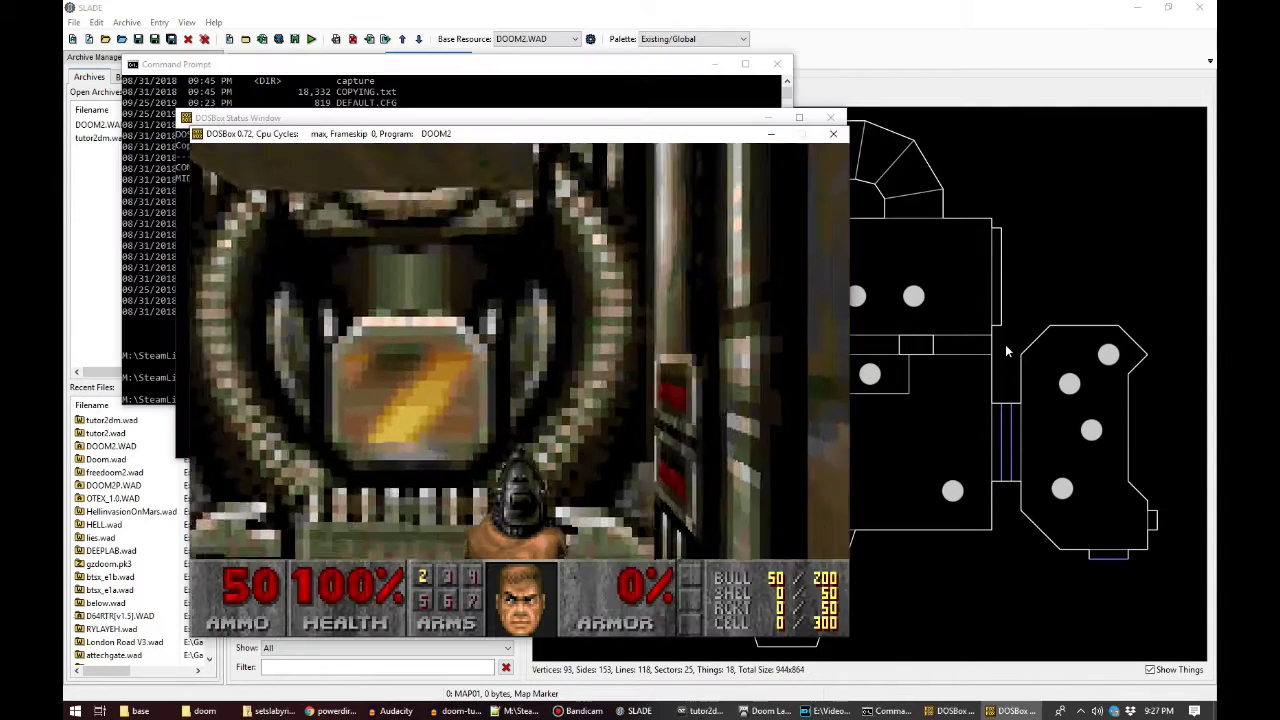
In Doom II, finish the original first level at its exit and continue into the second map.
key("Up")
key("space")
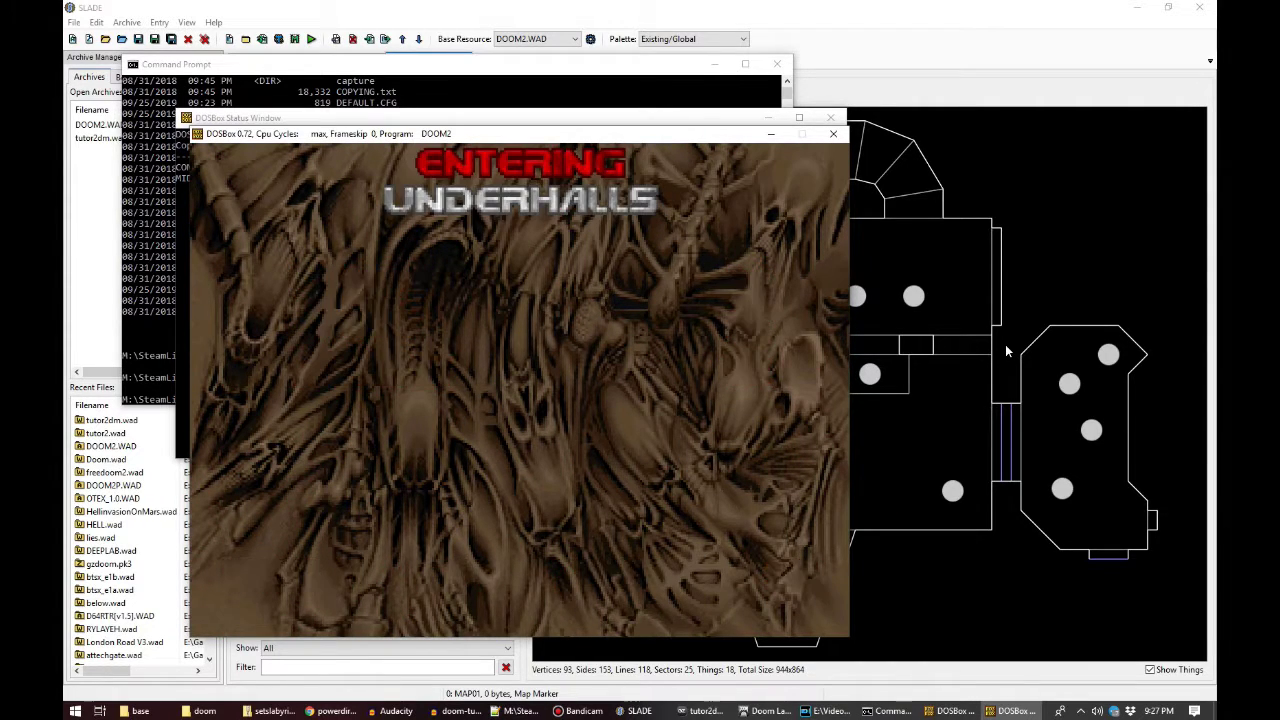
key("space")
key("Left")
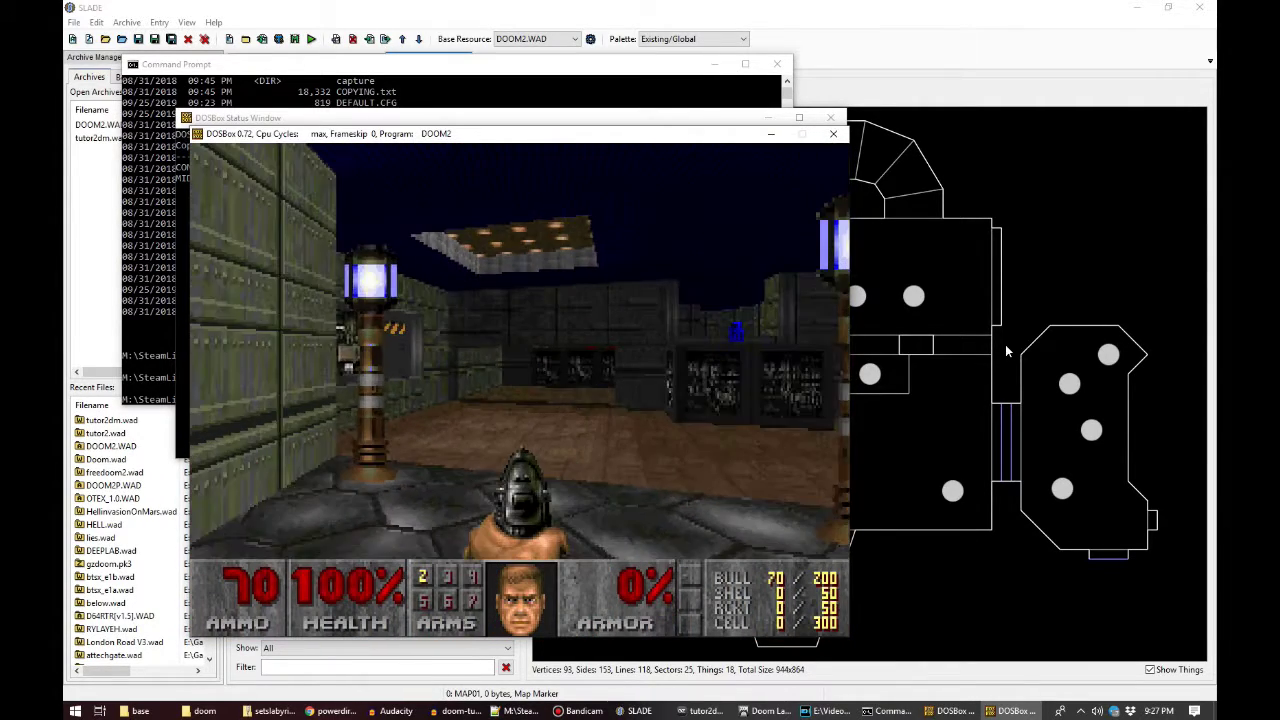
Shoot the enemy in front of the blue-trimmed door with the pistol and pick up its shotgun.
key("Right")
key("Up")
key("ctrl")
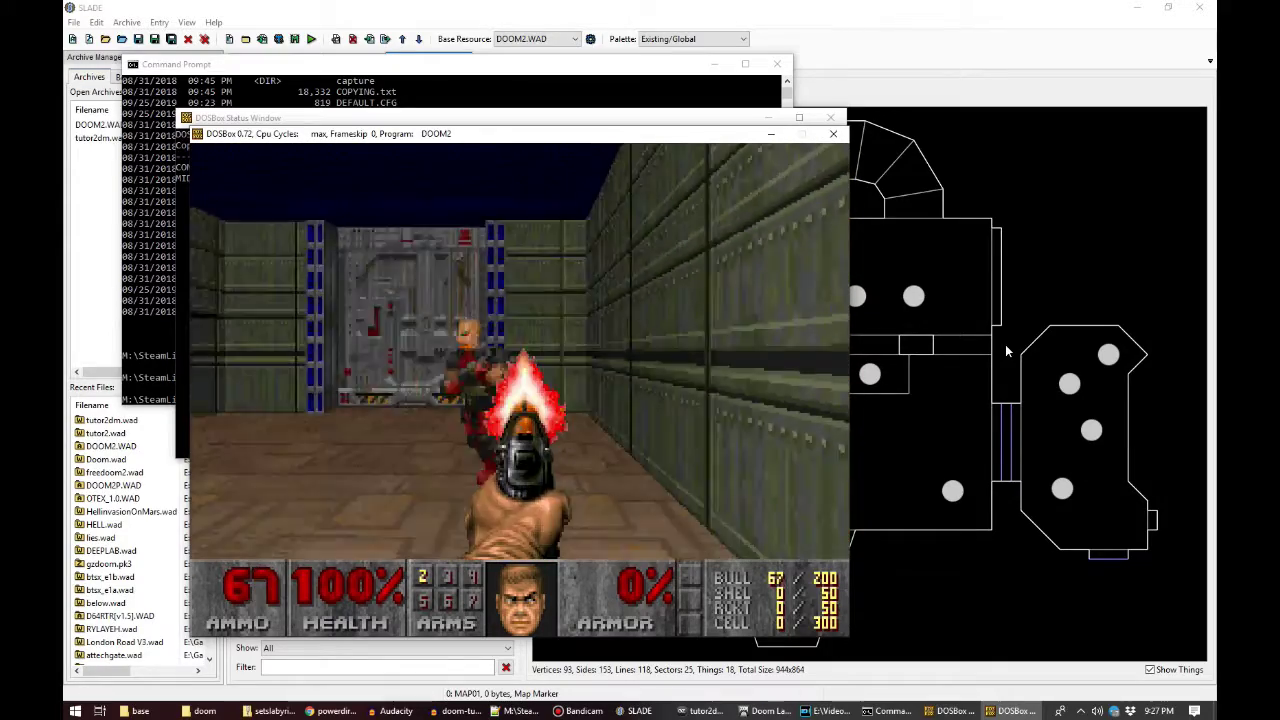
key("Left")
key("ctrl")
key("Up")
key("Left")
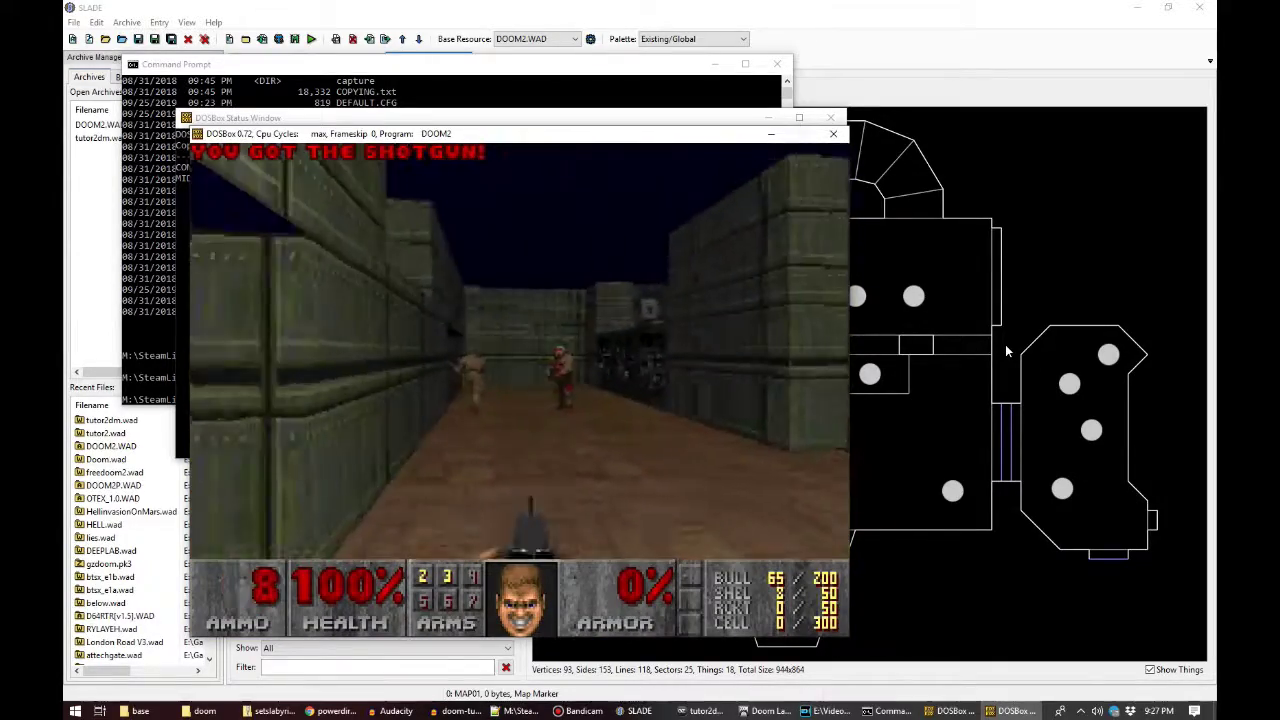
Shoot the two soldiers down the hall with the shotgun, collect a clip and head up the curved stairs.
key("ctrl")
key("ctrl")
key("Up")
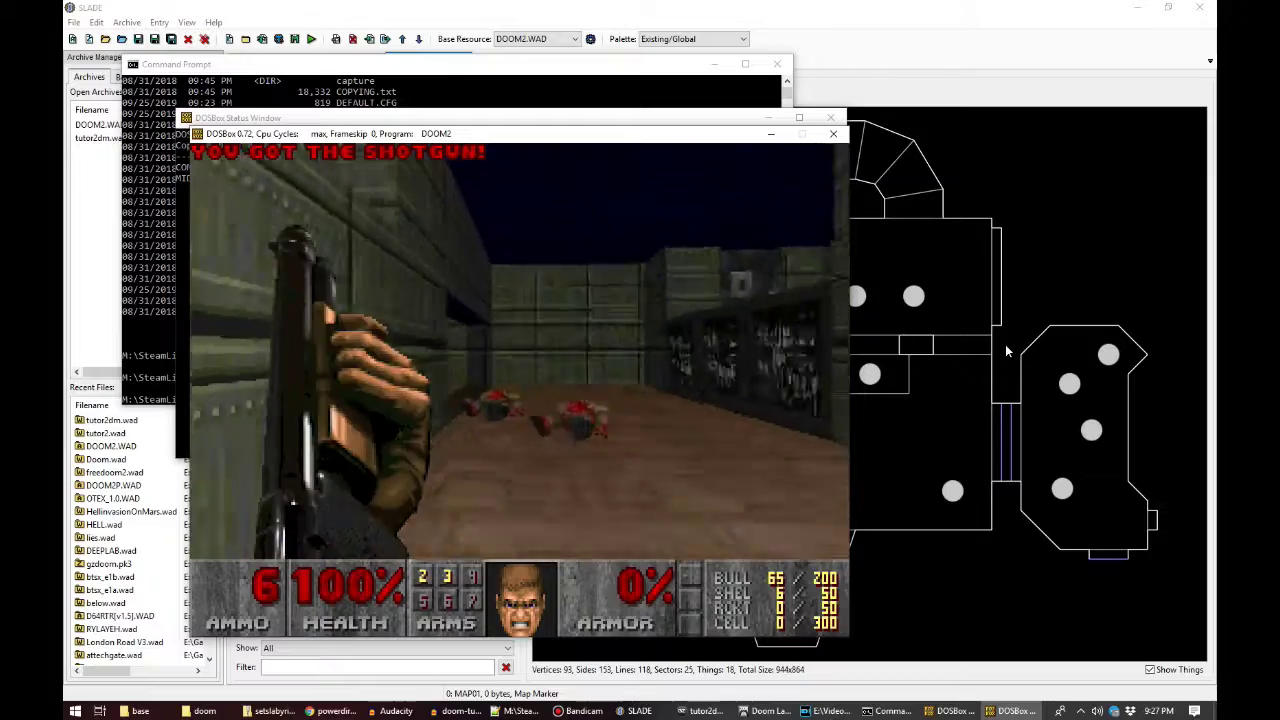
key("Right")
key("Right")
key("Up")
key("Left")
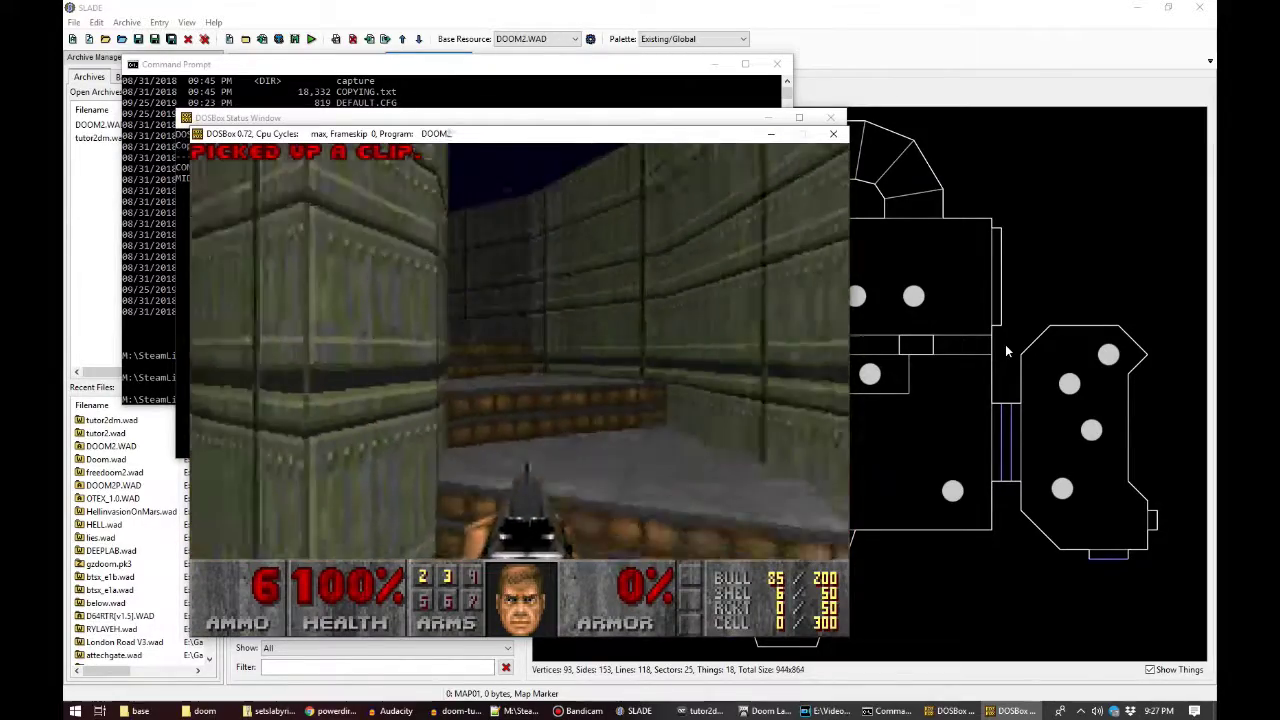
key("Up")
key("Left")
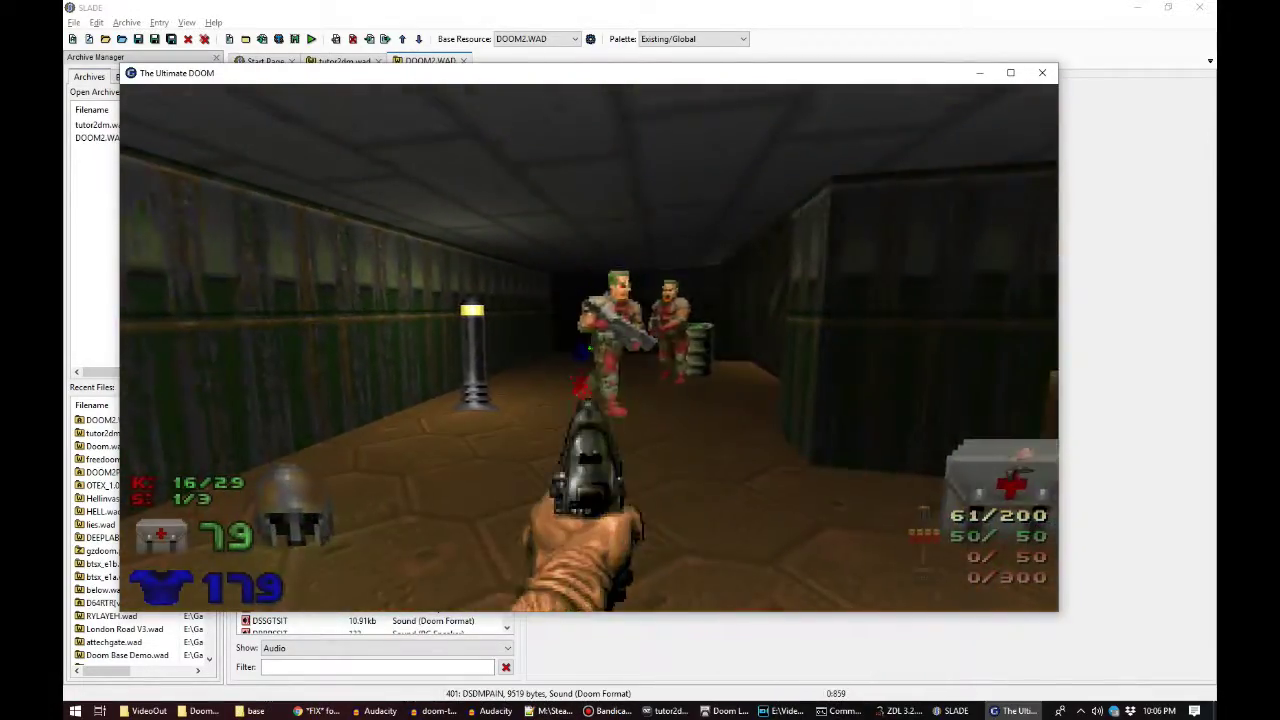
In The Ultimate DOOM, shoot the approaching soldiers with the pistol and collect the armor bonus, health bonus and clips.
left_click(589, 348)
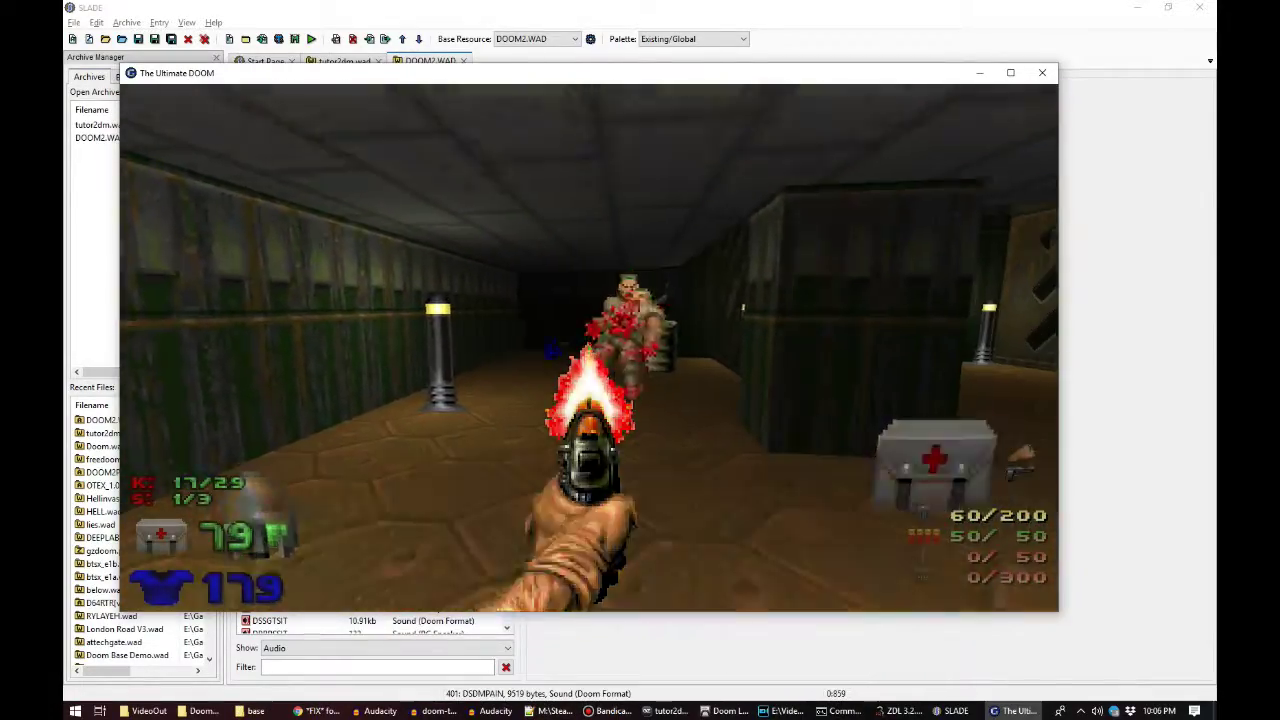
key("w")
key("Left")
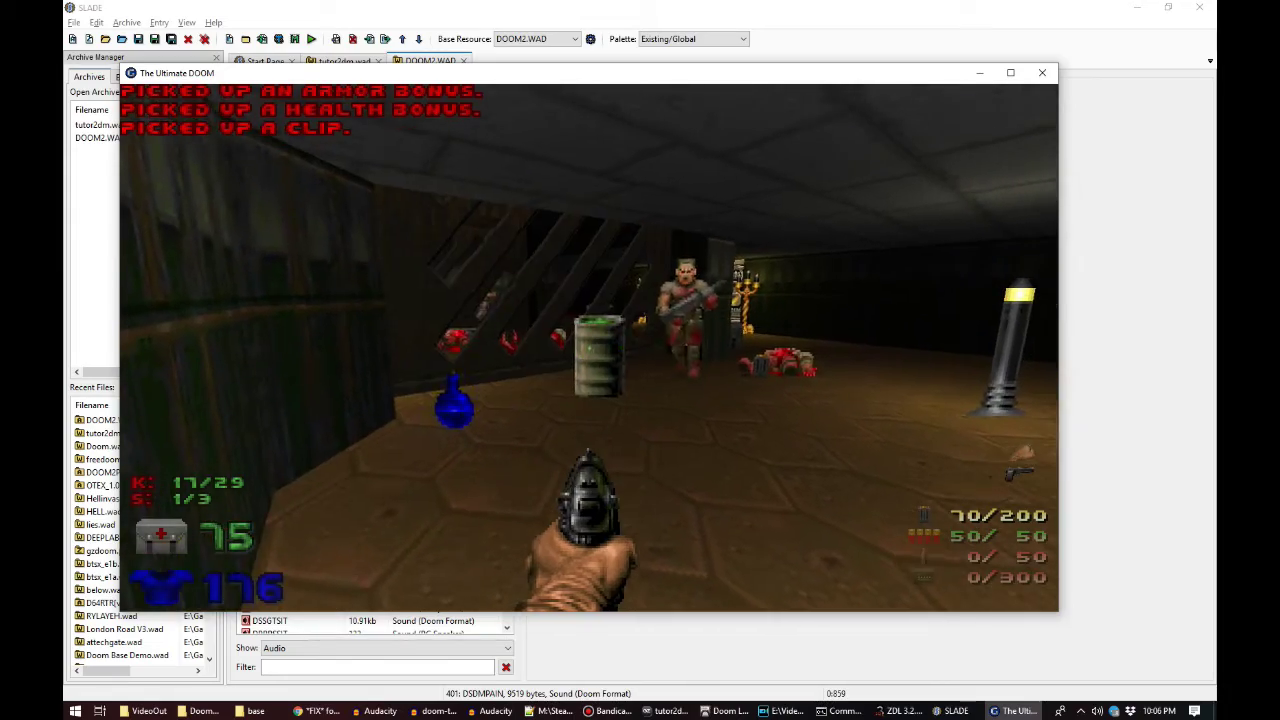
key("ctrl")
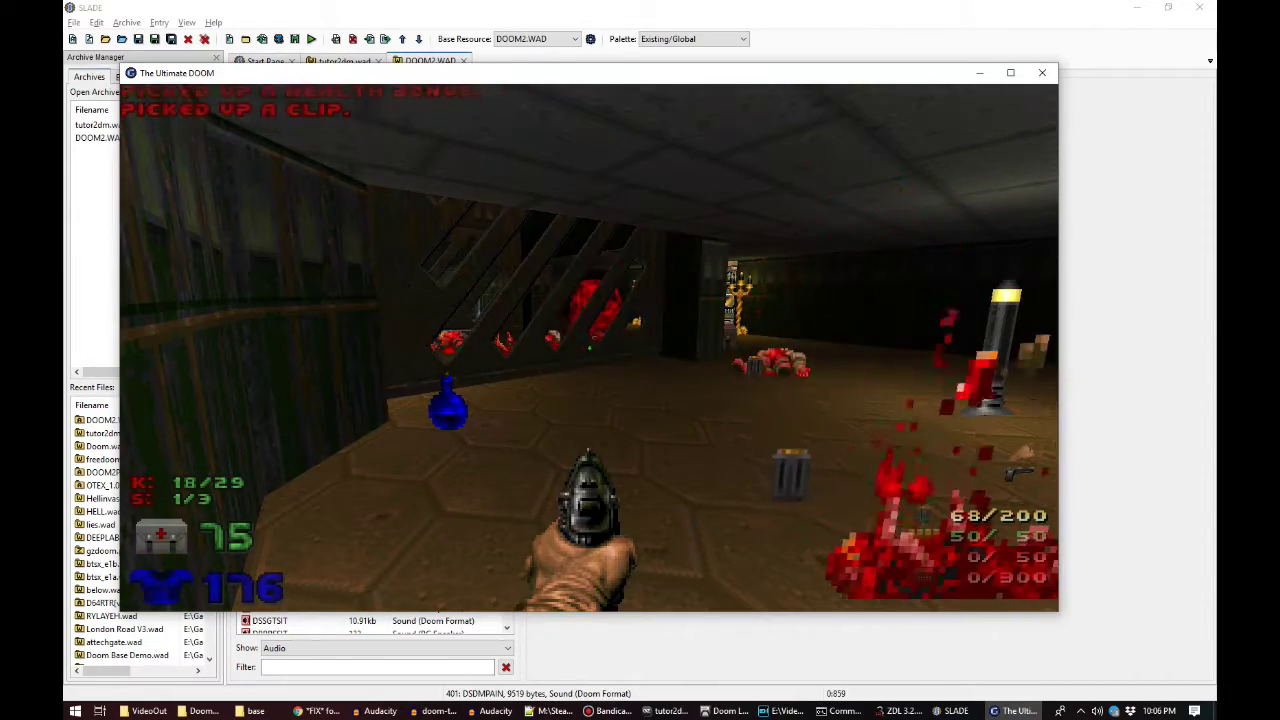
key("w")
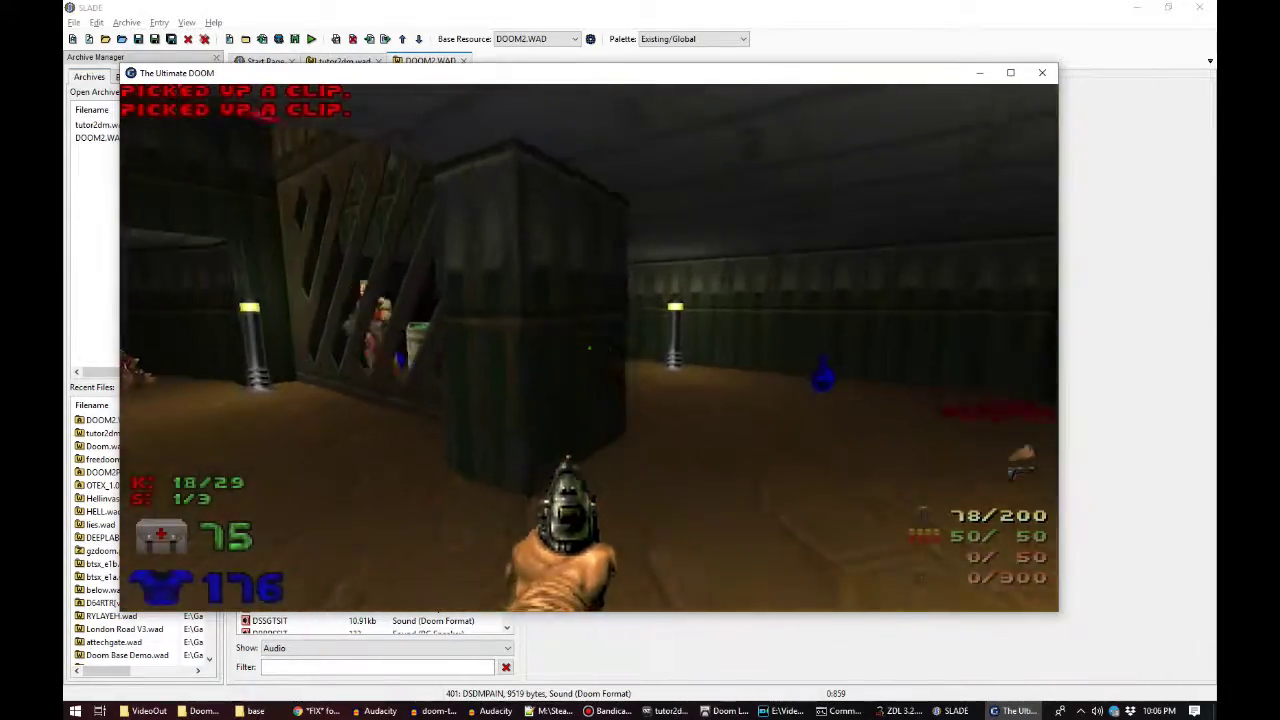
Shoot the two soldiers beside the barrel with the pistol, collect their clips and health bonuses, and continue into the hall with candelabras.
key("w")
key("ctrl")
key("ctrl")
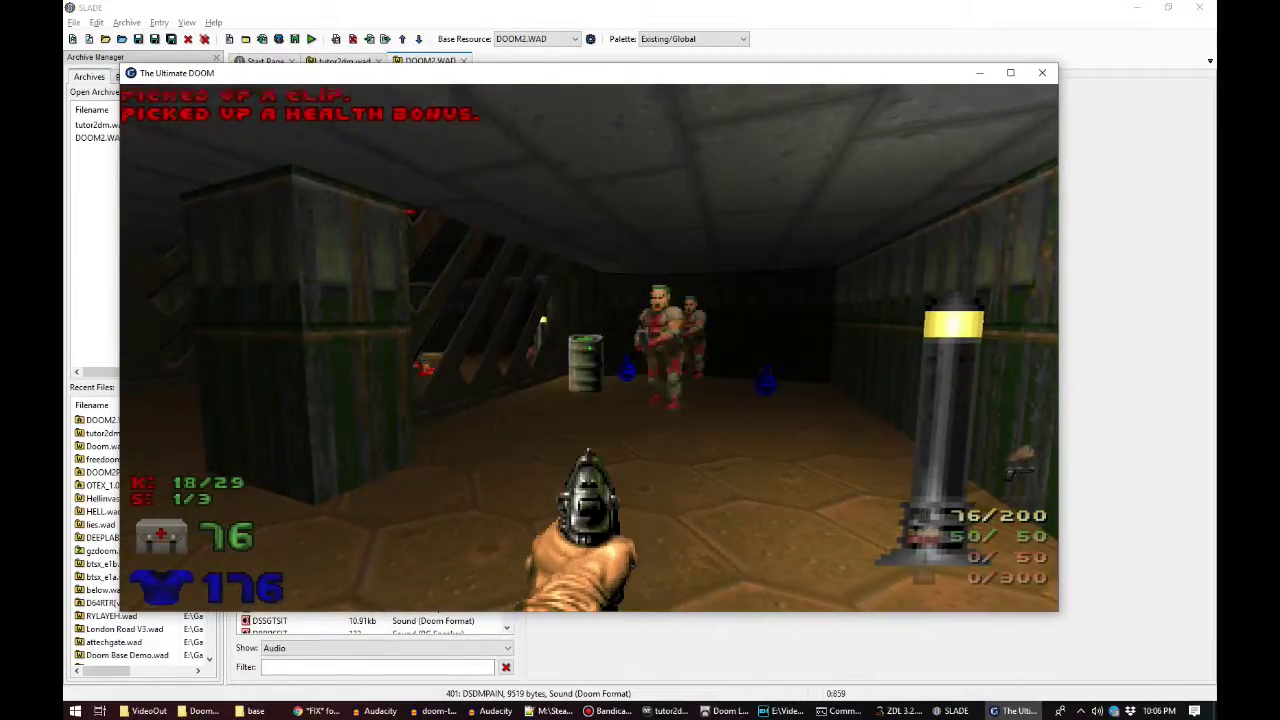
key("ctrl")
key("w")
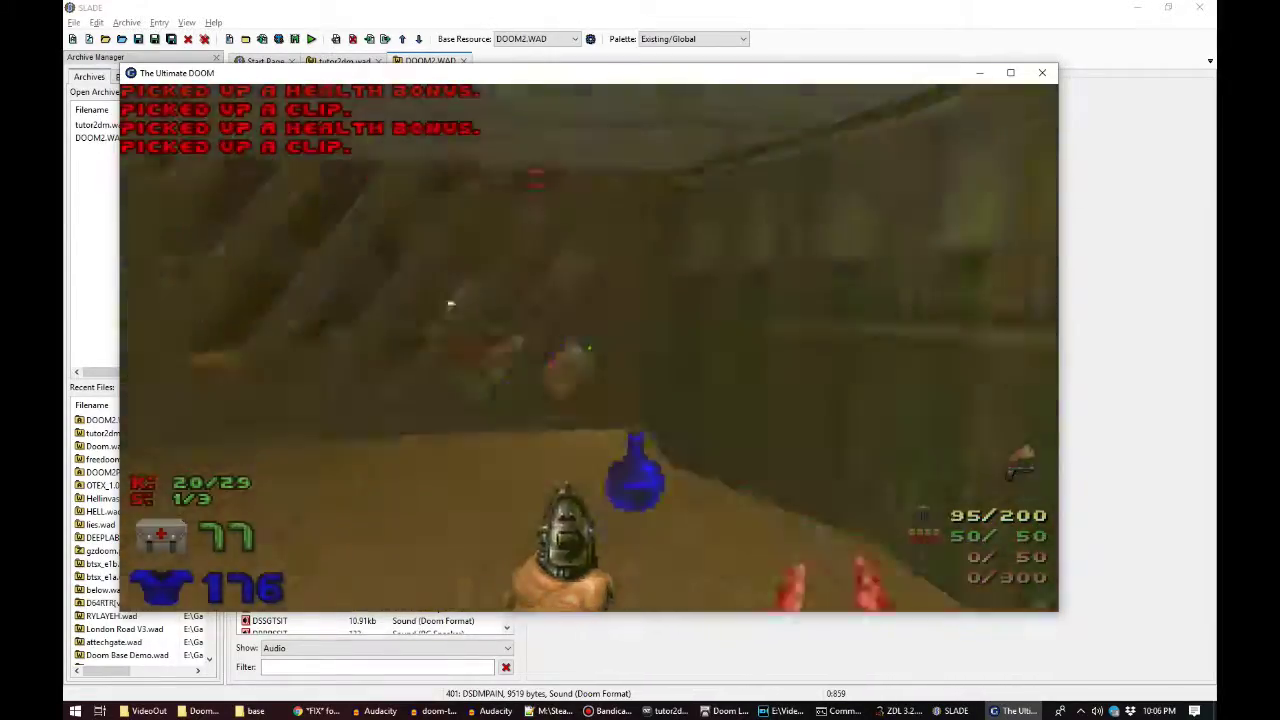
key("w")
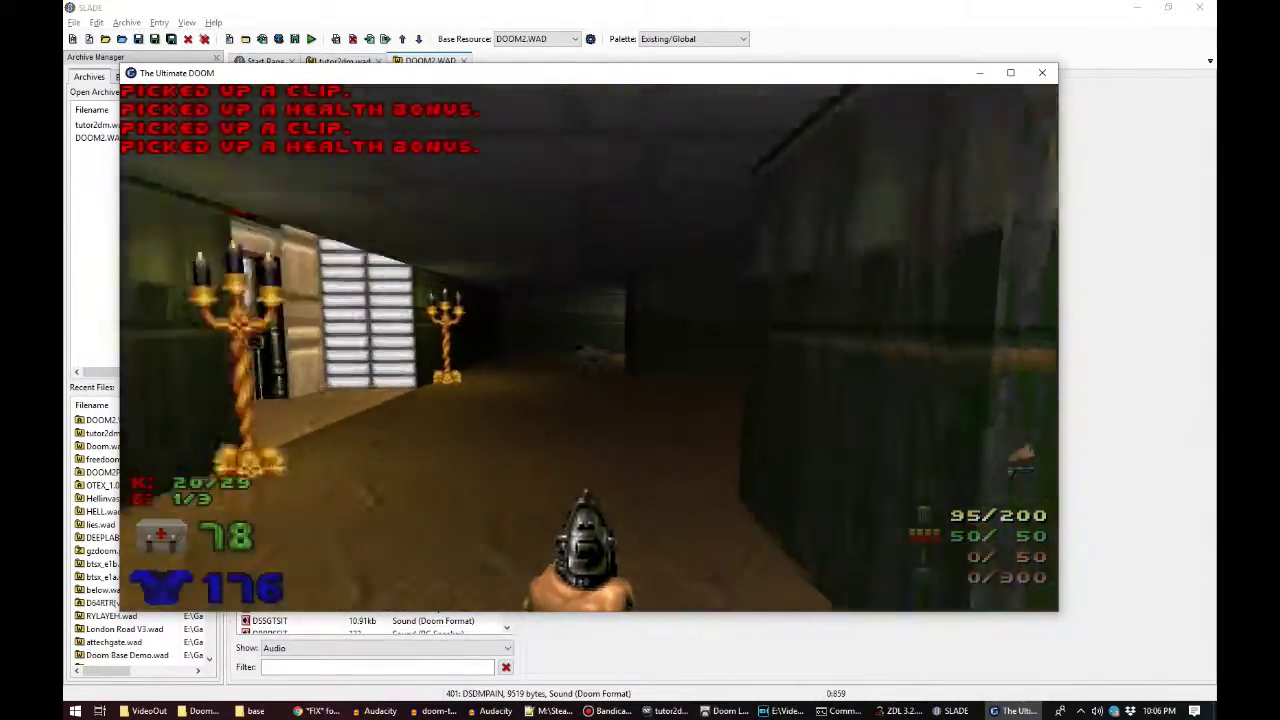
key("Up")
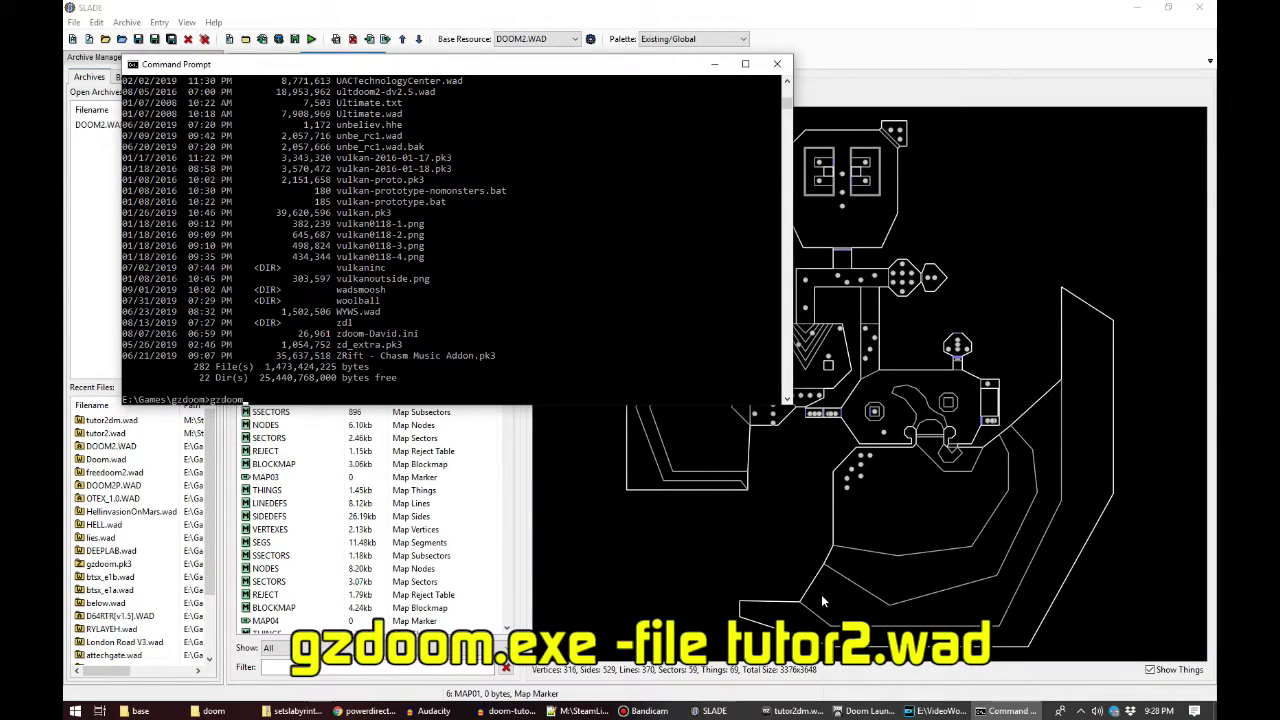
From the command prompt, run gzdoom -file tutor2.wad and play it with the DOOM 2: Hell on Earth IWAD.
type("tutor2.wad")
key("Return")
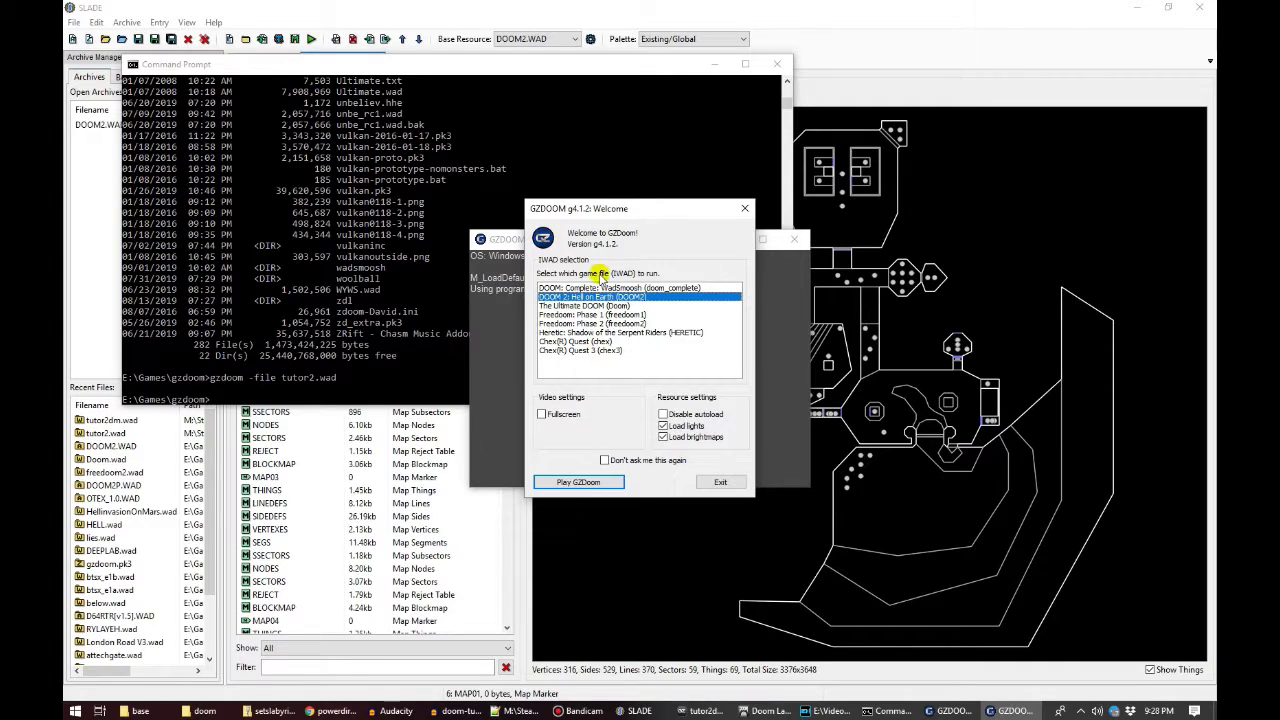
left_click(583, 481)
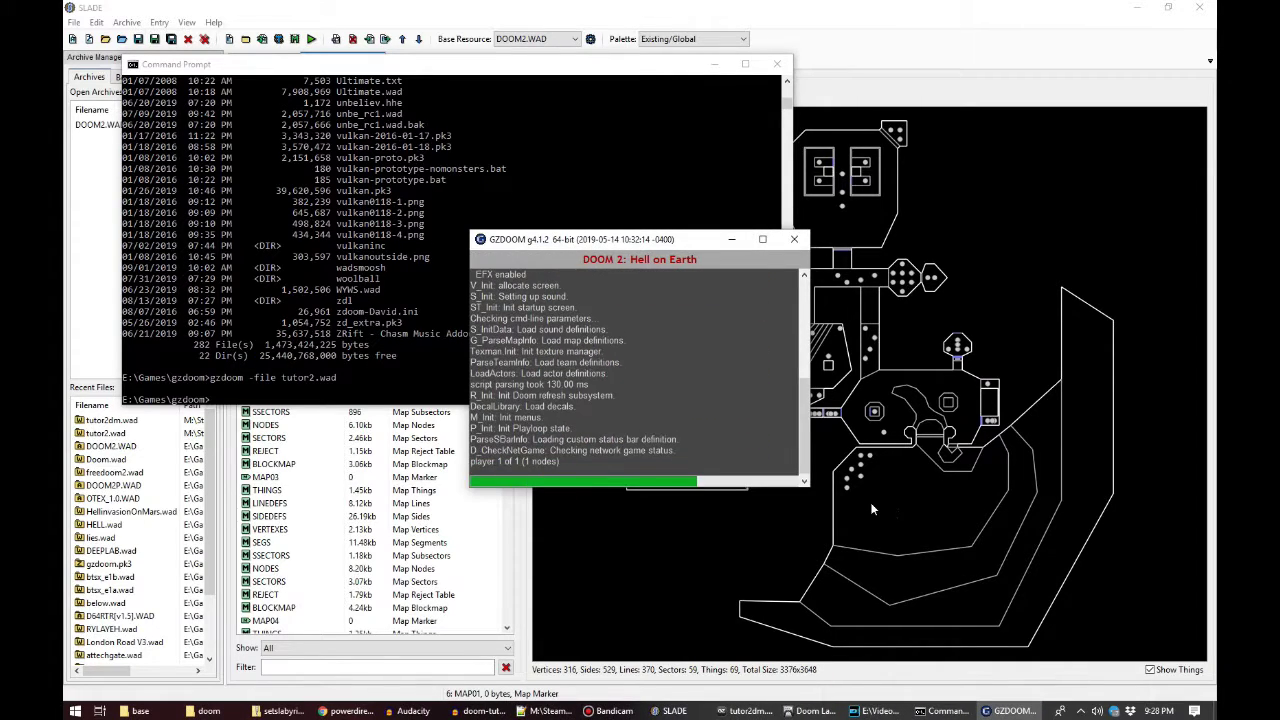
Skip the title screen and start a new game in Doom II.
key("Escape")
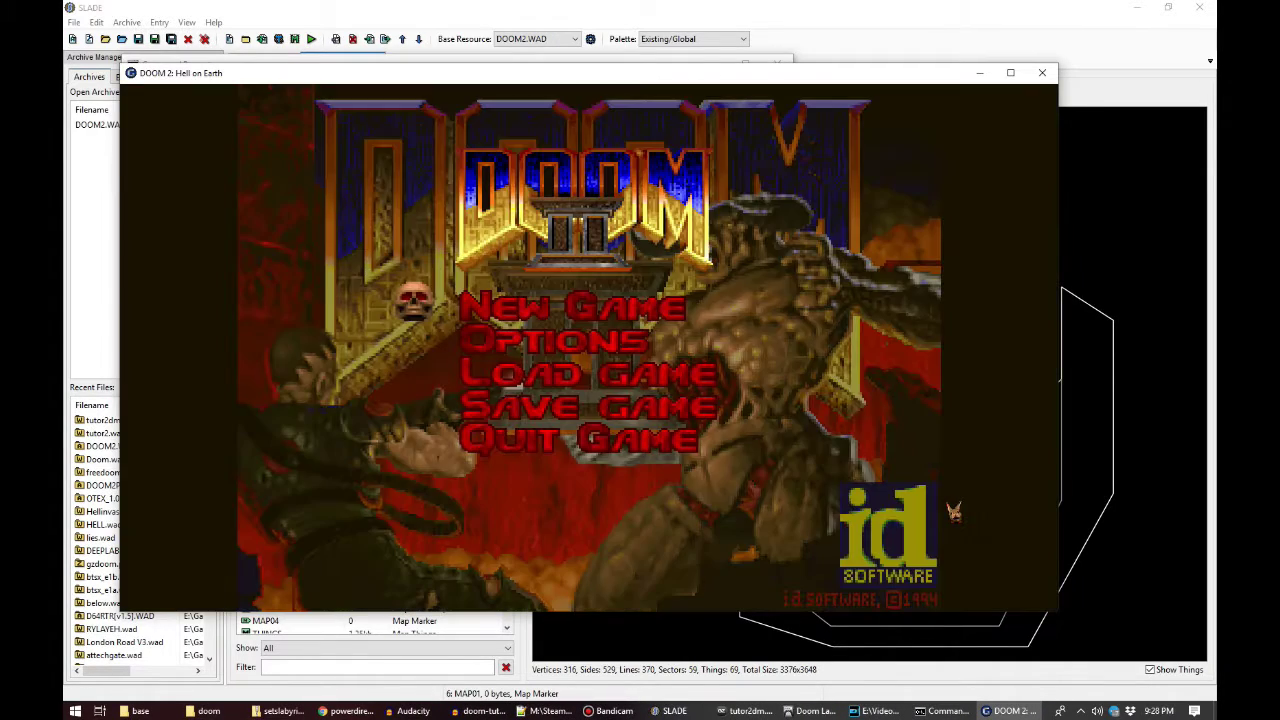
key("Return")
key("Return")
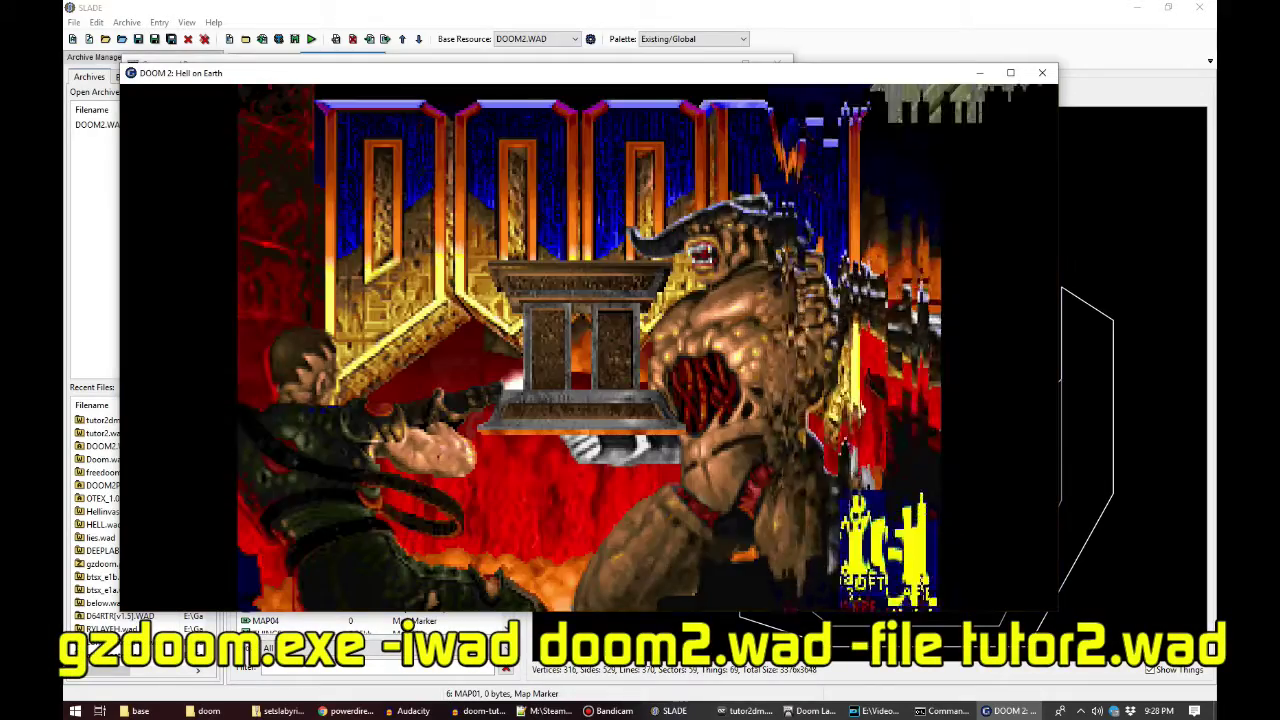
Approach the soldier beside the blue-trimmed door, shoot him with the pistol and advance.
key("w")
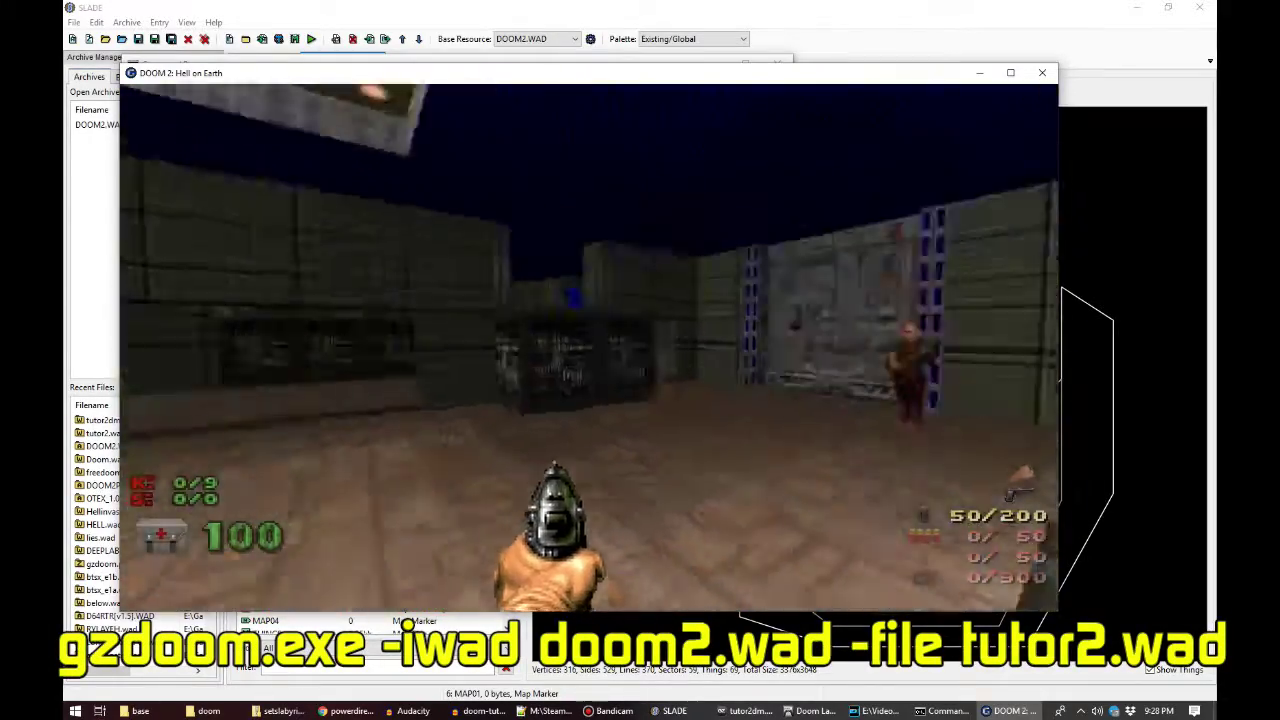
left_click(589, 348)
left_click(589, 348)
left_click(589, 348)
key("ctrl")
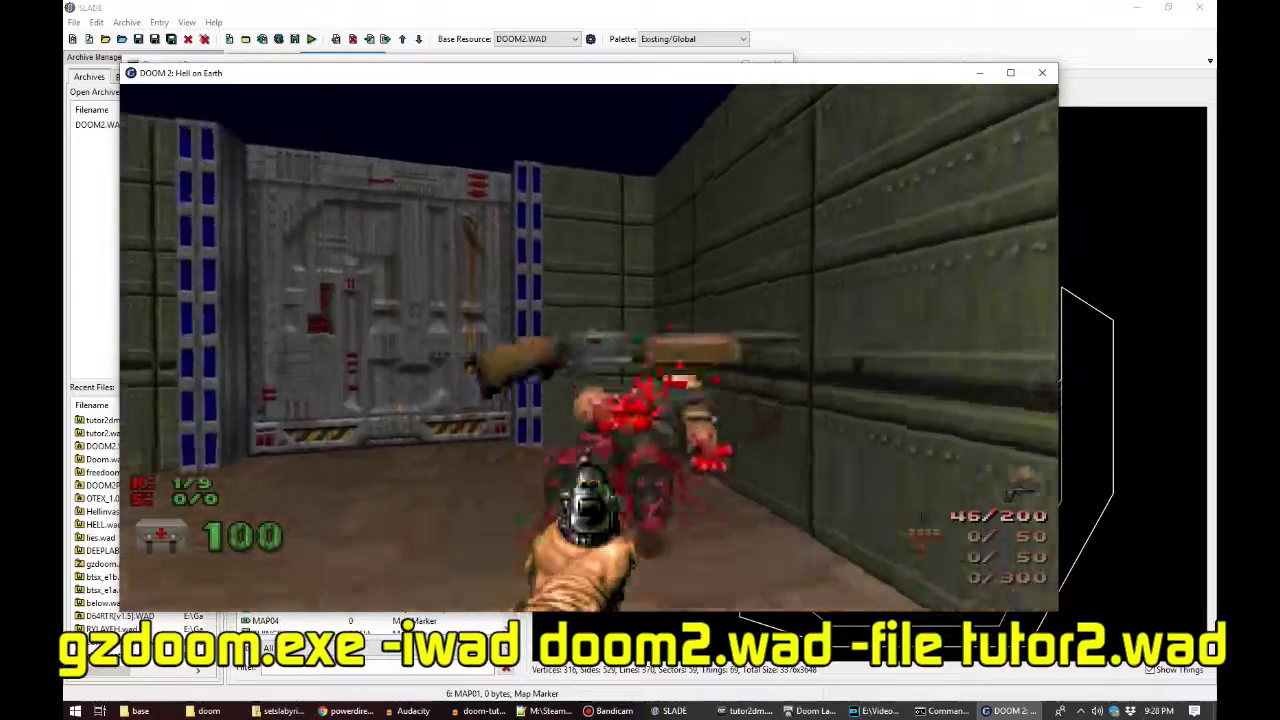
key("Up")
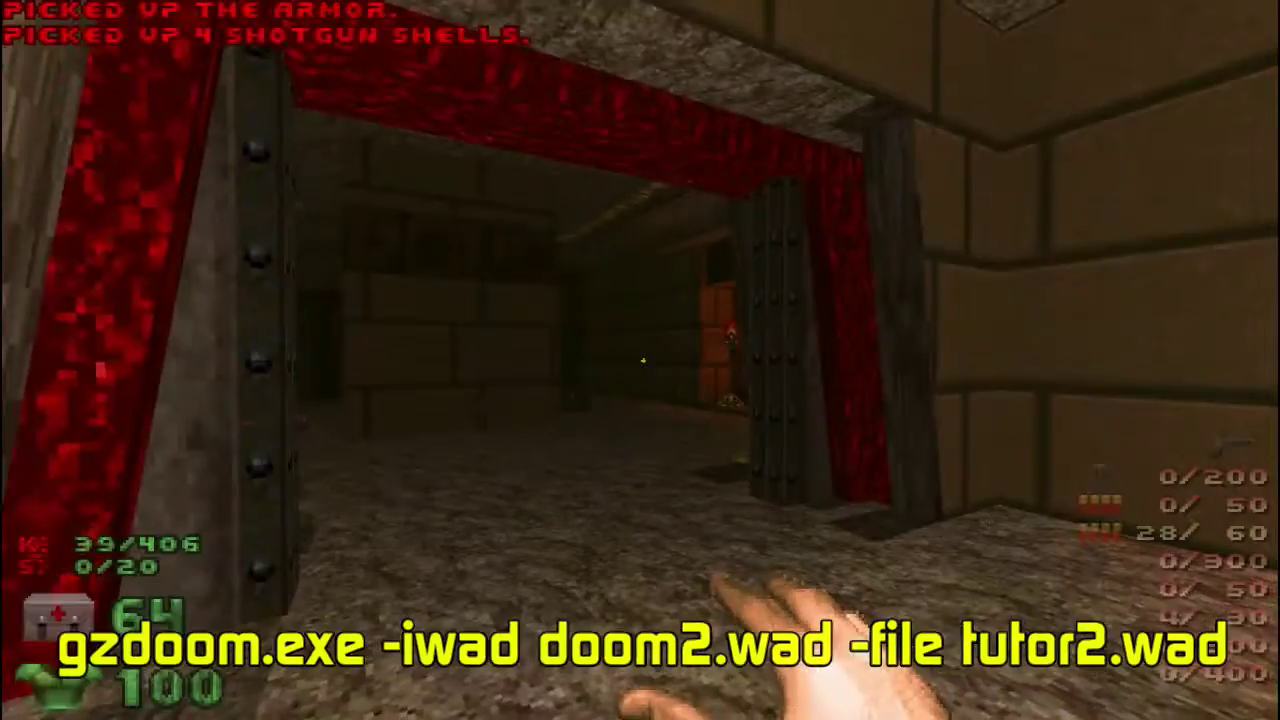
In the Set's Labyrinth level, enter the idkfa cheat, switch to weapon 6 and fire it at nearby enemies.
type("idkfa")
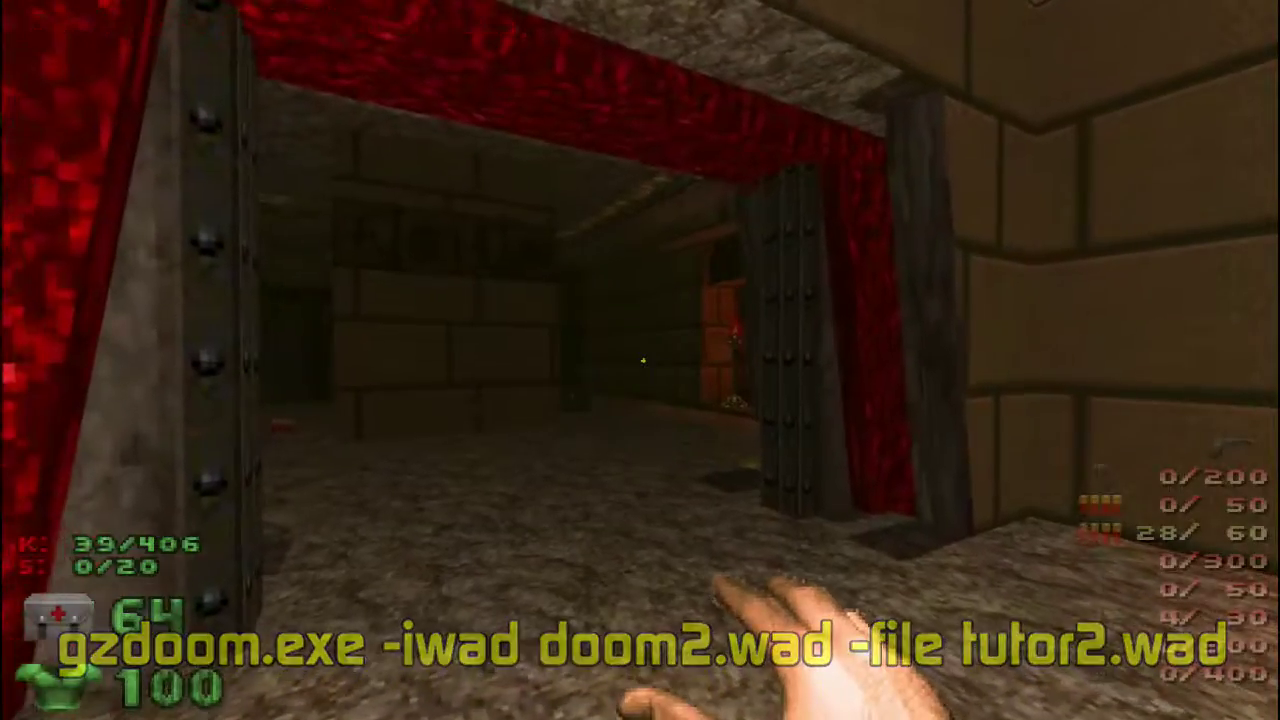
type("6ww")
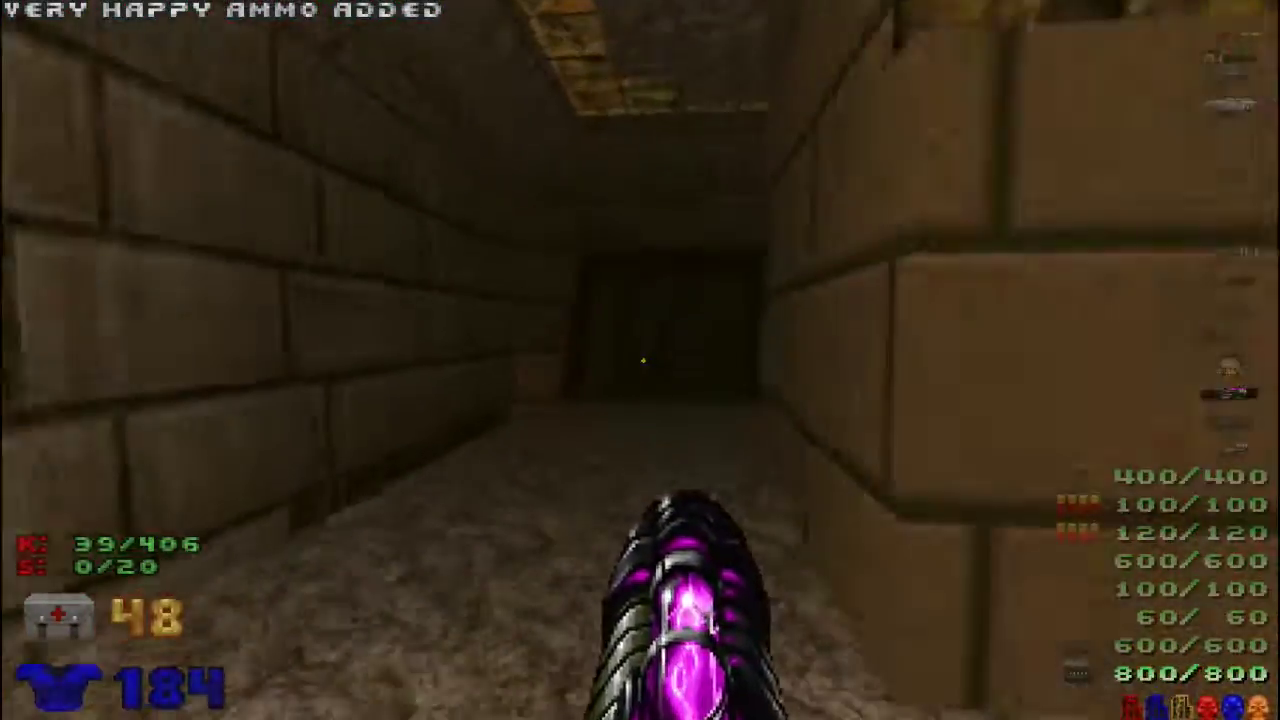
left_click(643, 360)
key("w")
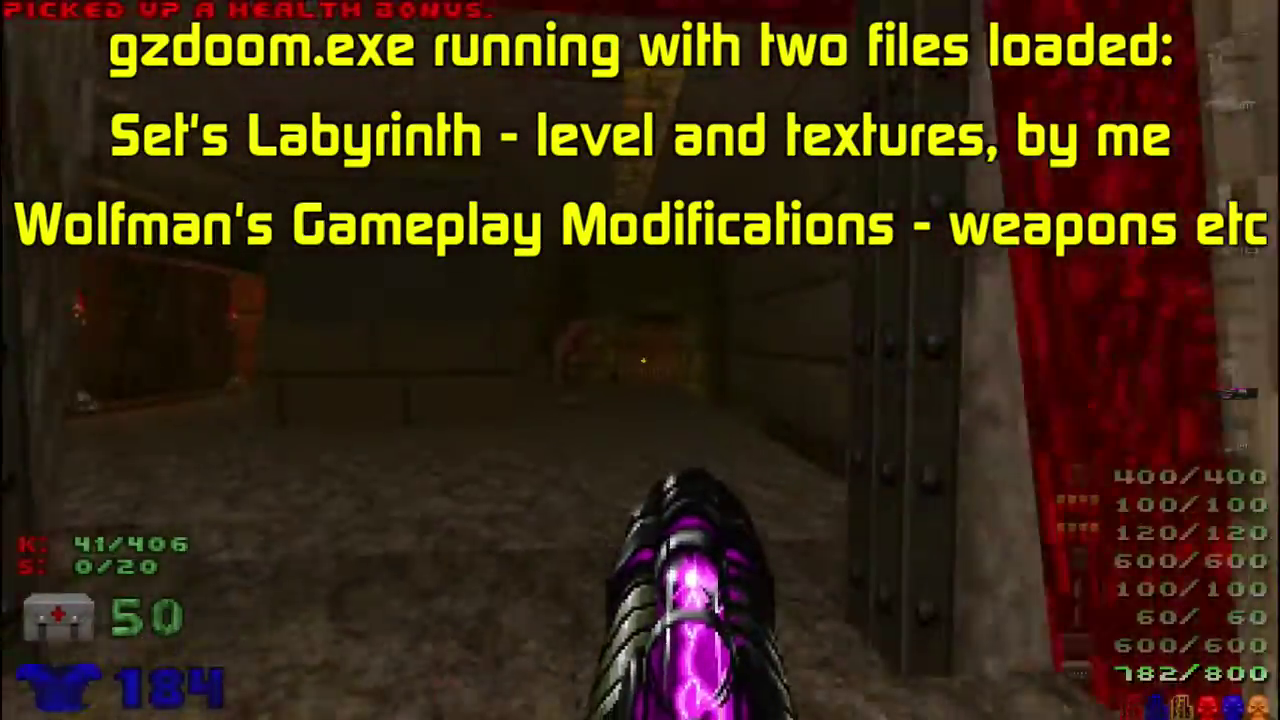
Shoot the monster in the dark stone passage with the purple plasma weapon and move deeper into the labyrinth.
key("w")
left_click(643, 360)
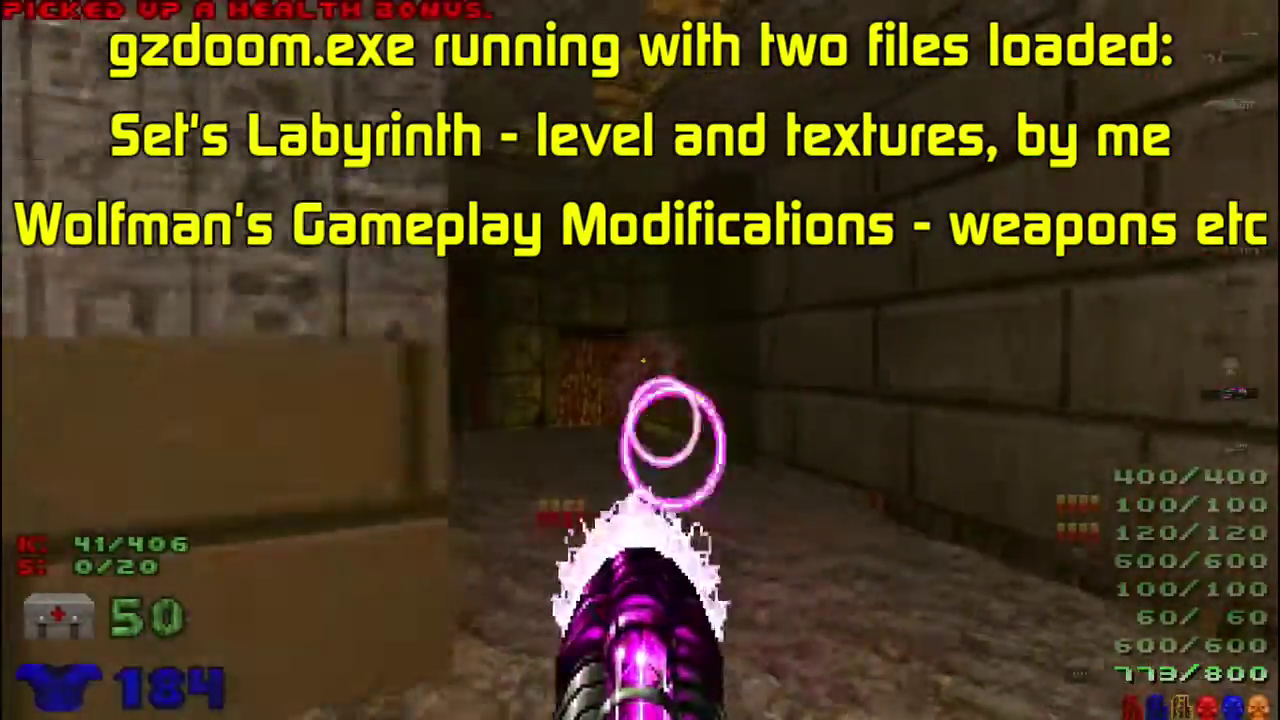
key("w")
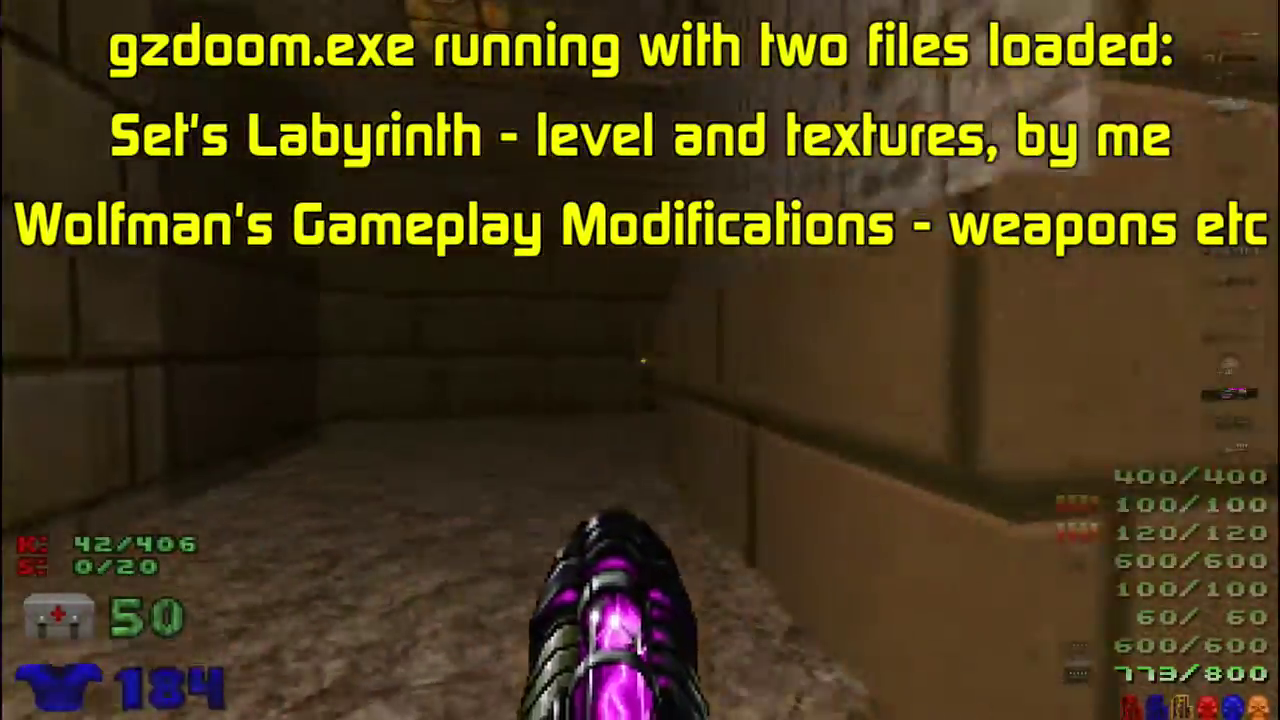
key("w")
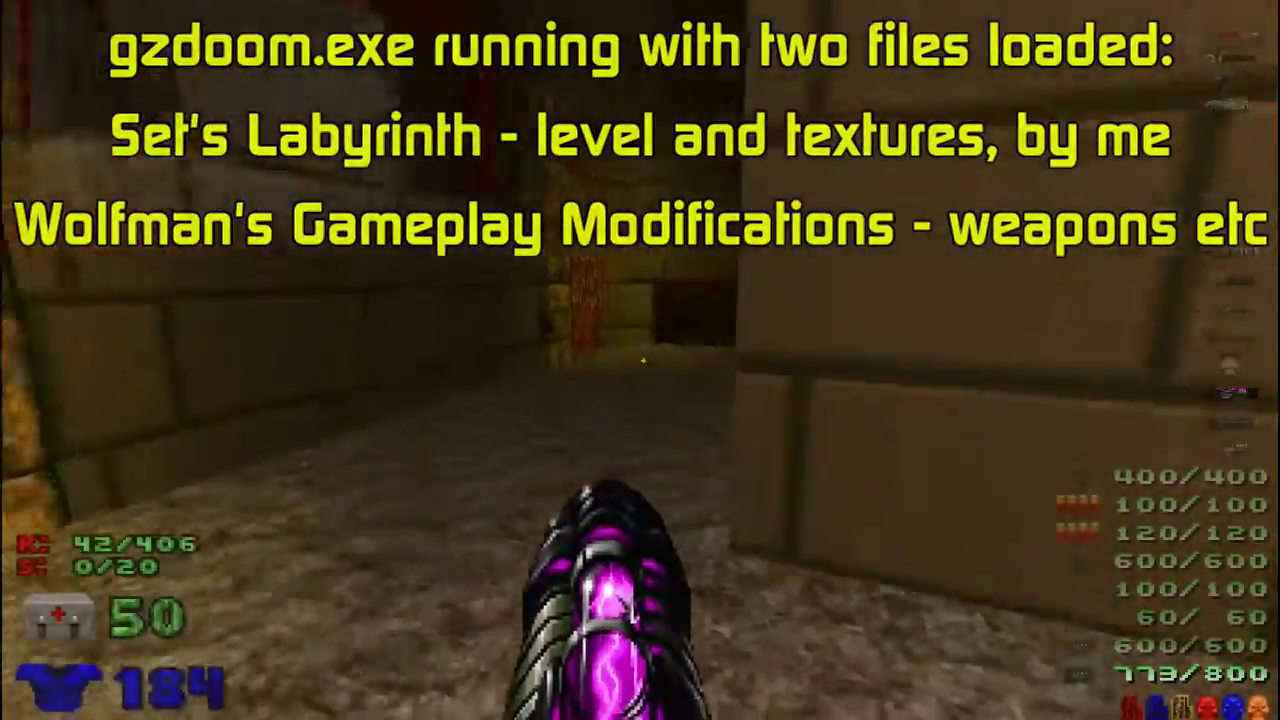
Fire the plasma weapon at the monsters near the red-framed doorway and along the adjoining stone corridor.
left_click(643, 360)
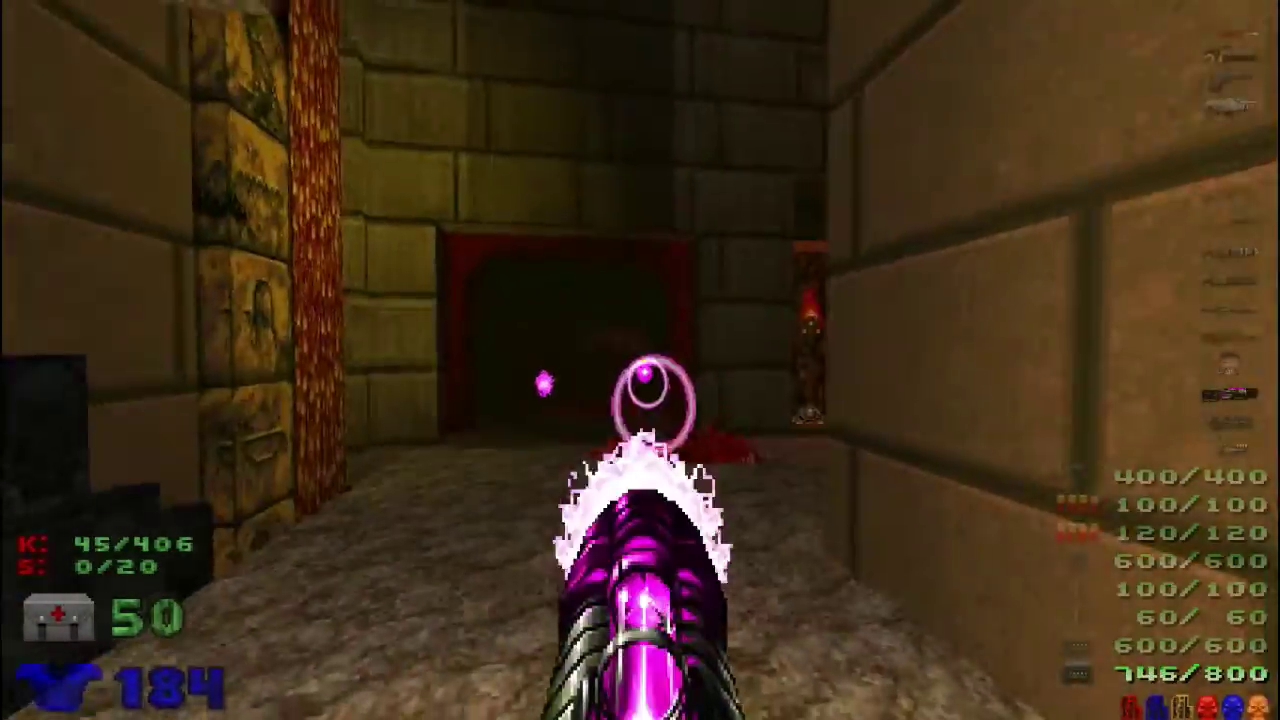
key("w")
left_click(643, 360)
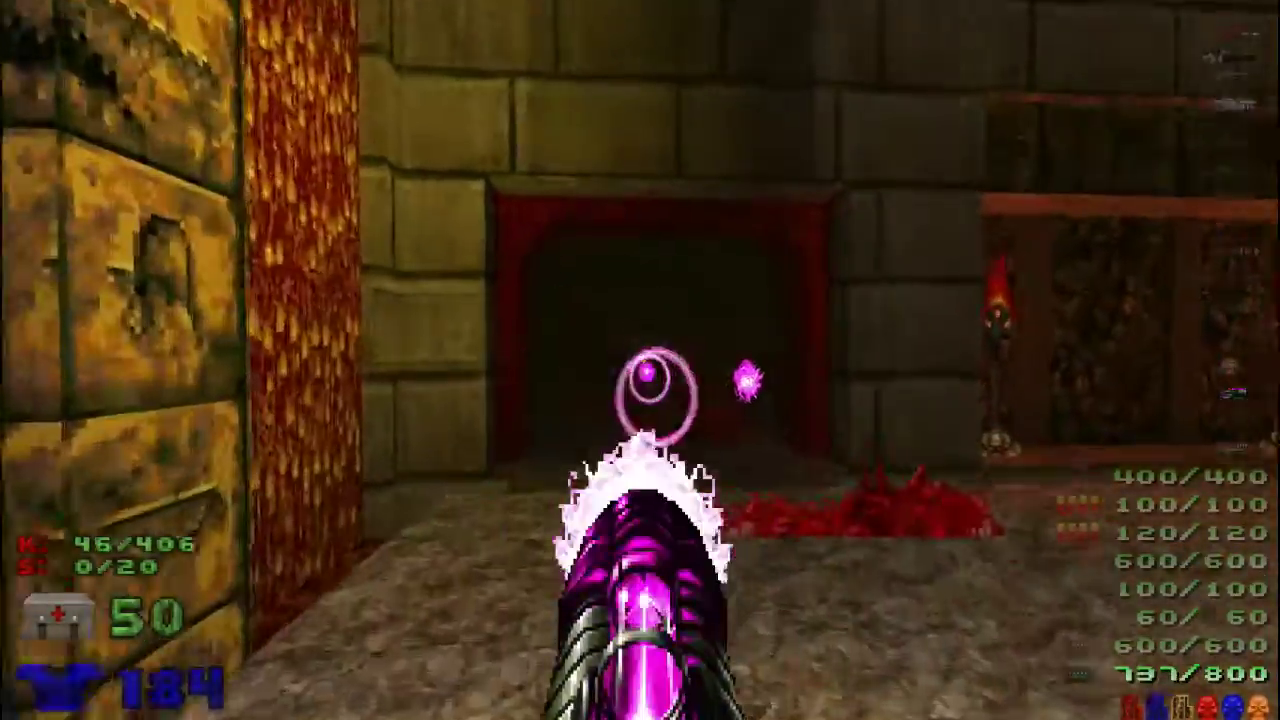
left_click(643, 360)
key("Left")
key("ctrl")
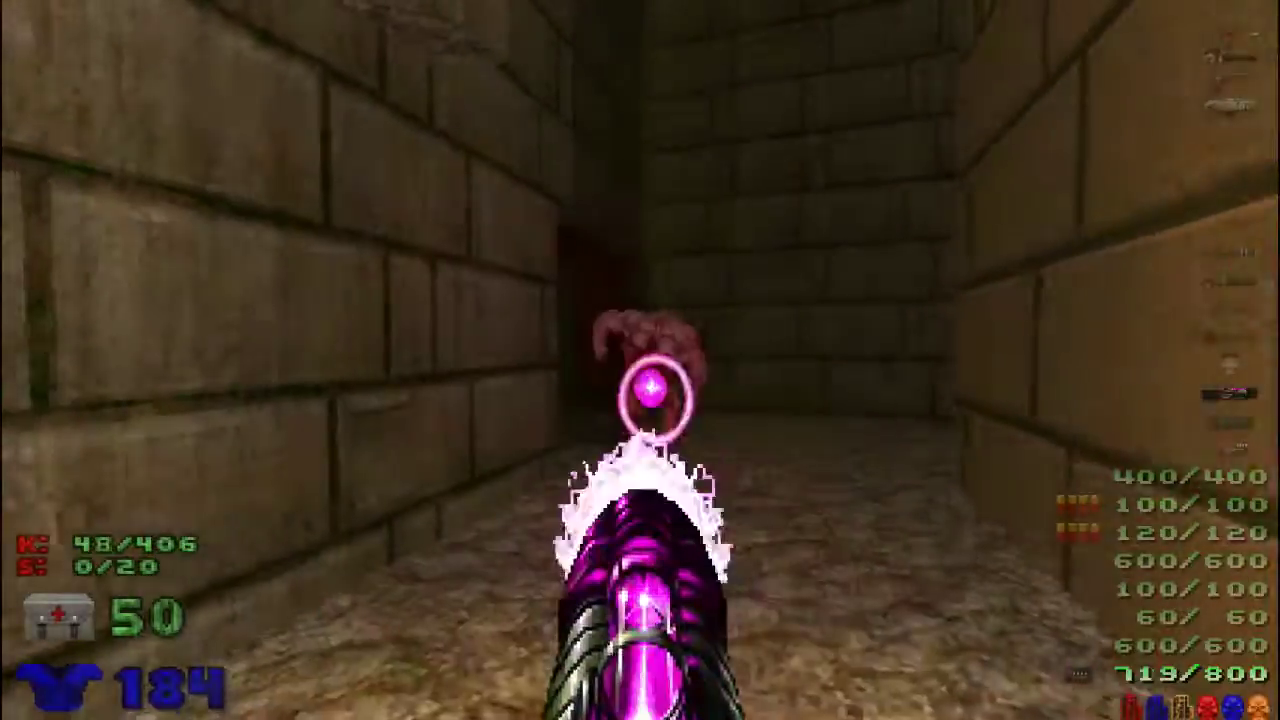
key("Up")
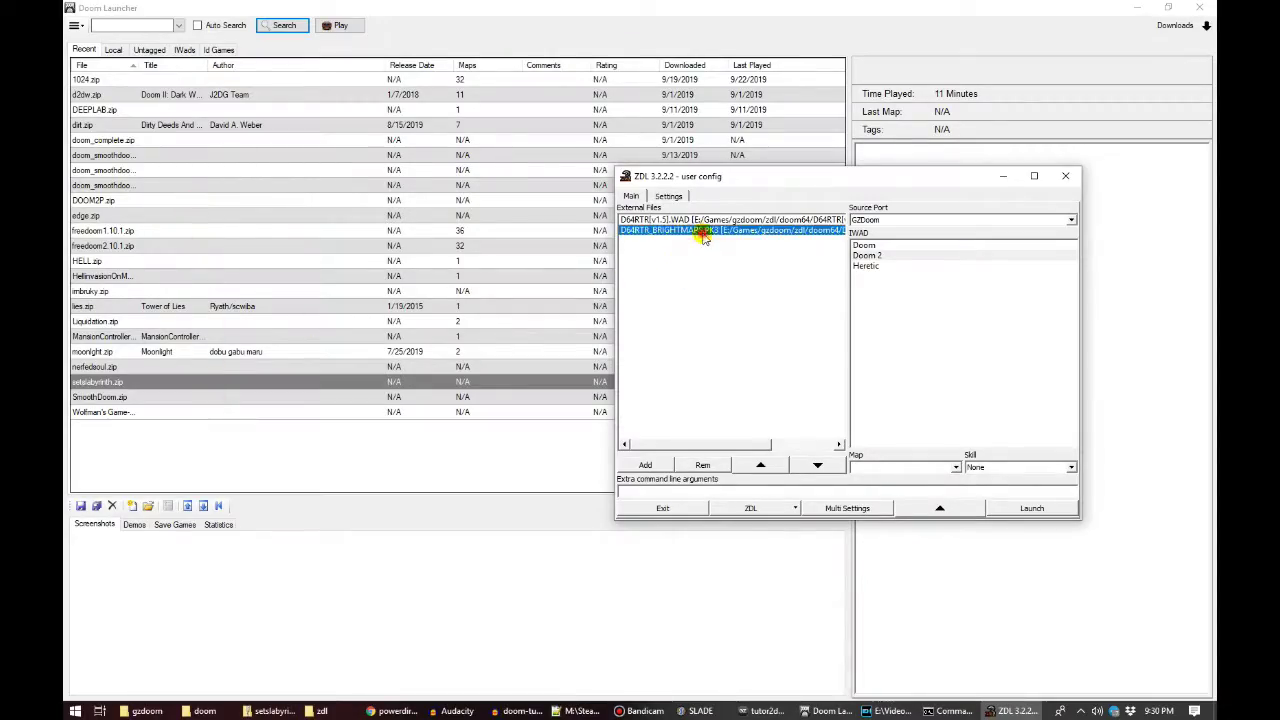
Switch to Doom Launcher and examine the details of several WAD entries, including dirt.zip, d2dw.zip, MansionController.zip, SmoothDoom.zip and HELL.zip.
left_click(157, 192)
left_click(132, 157)
left_click(140, 128)
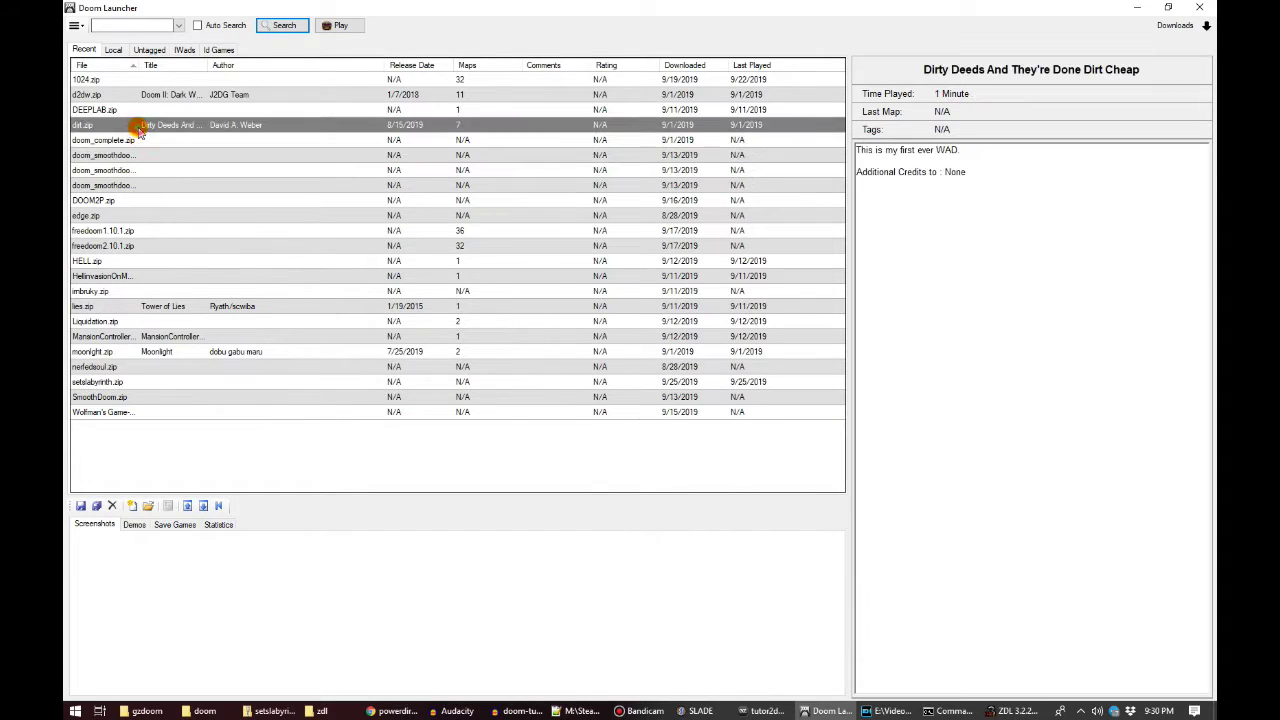
left_click(148, 96)
left_click(148, 337)
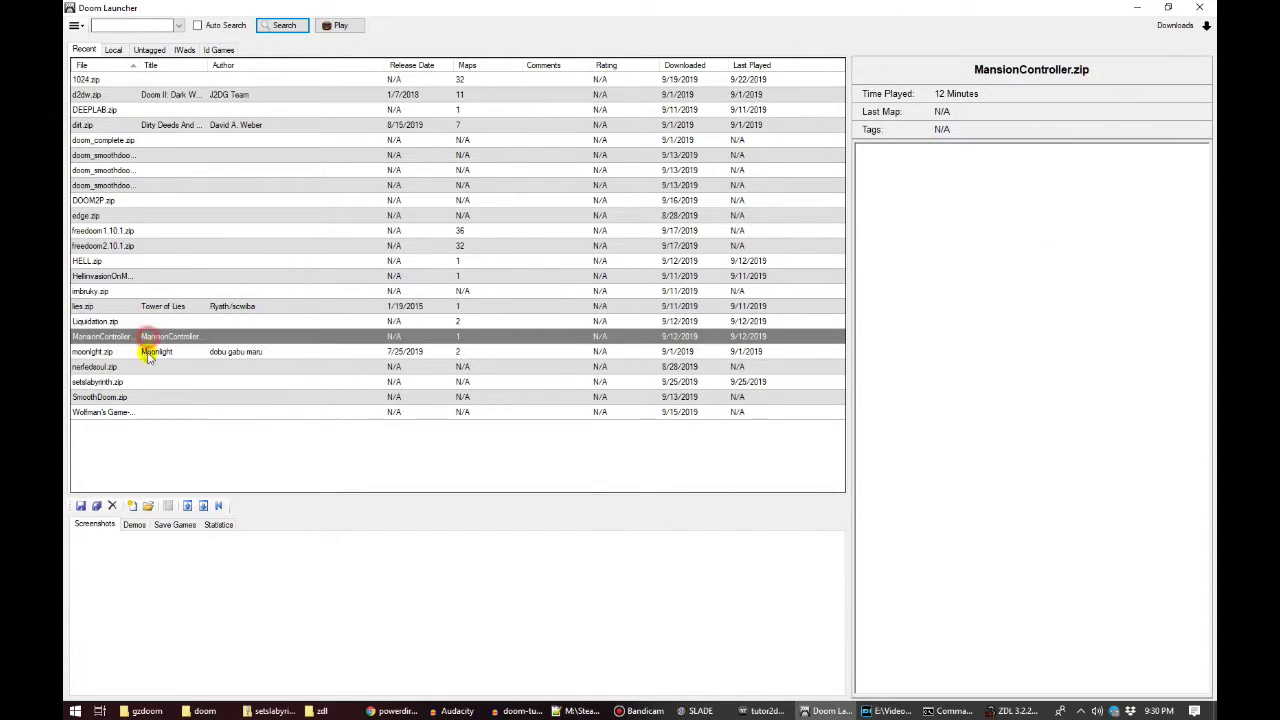
left_click(144, 398)
left_click(144, 412)
left_click(150, 262)
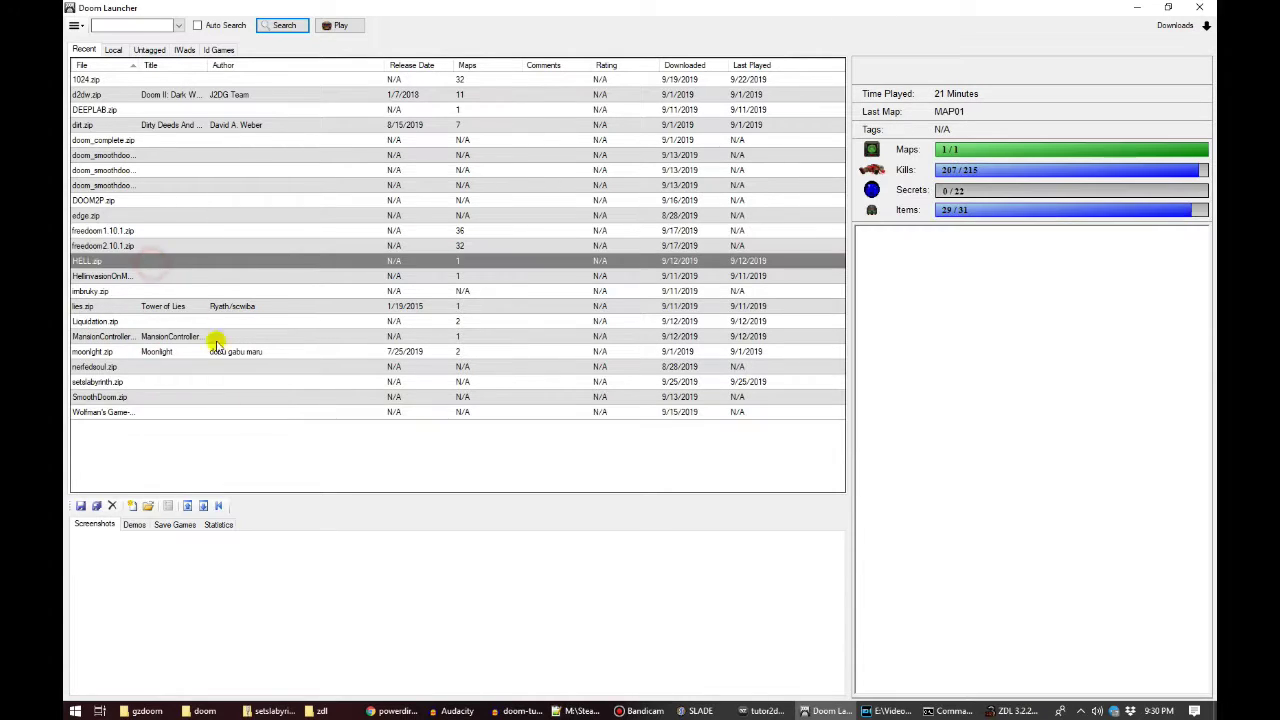
left_click(190, 414)
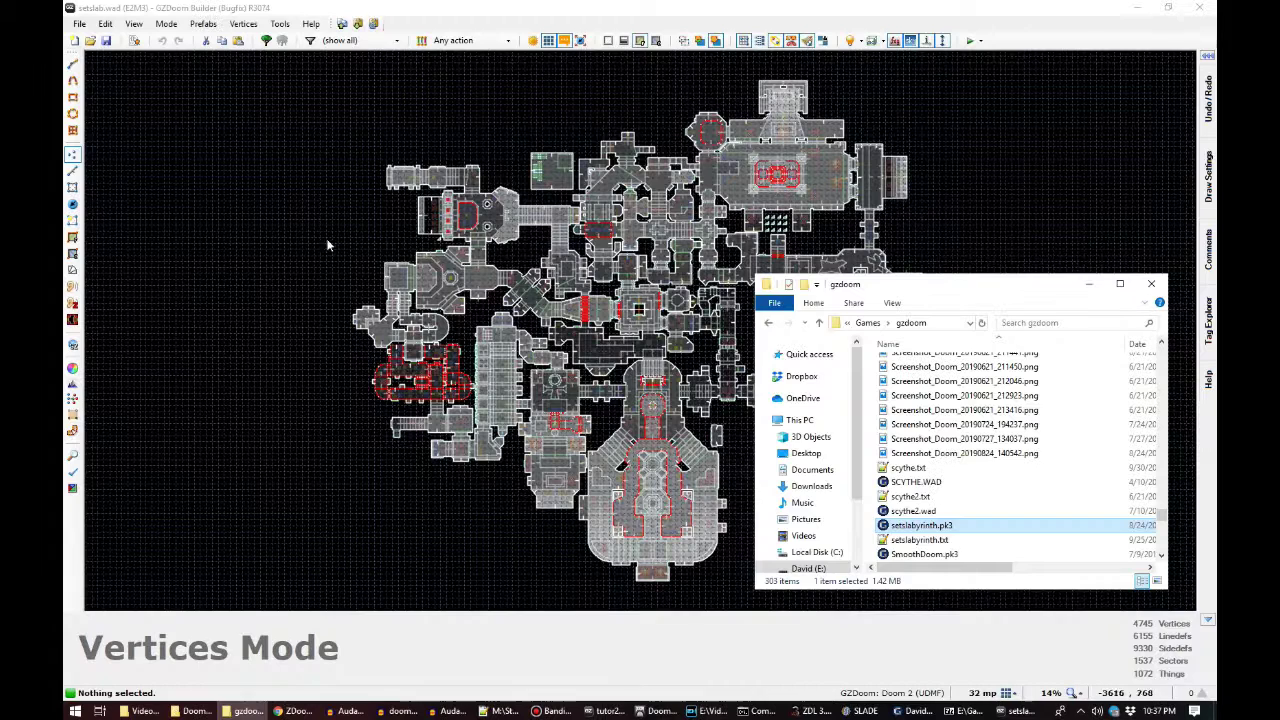
Open setslabyrinth.pk3 from the gzdoom folder as an archive in 7-Zip.
right_click(930, 526)
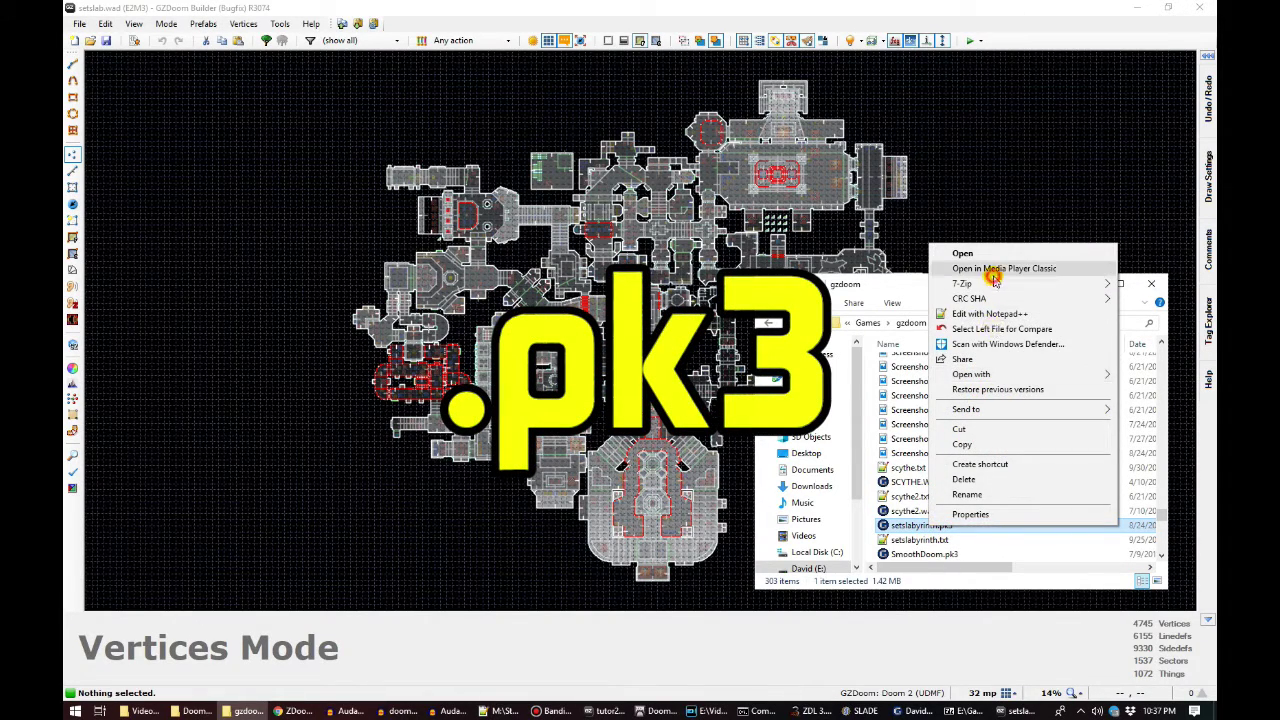
mouse_move(993, 284)
left_click(848, 285)
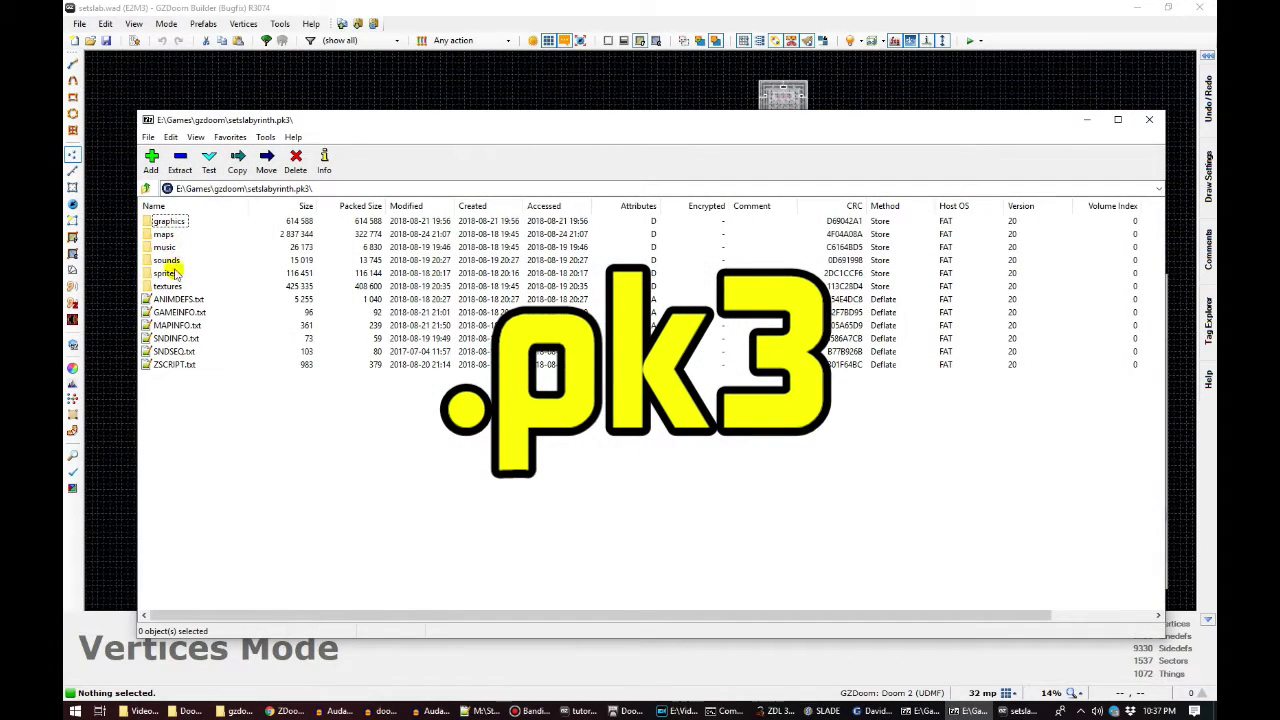
Look inside the graphics, maps and music folders of setslabyrinth.pk3, returning to the archive's root after each.
double_click(170, 221)
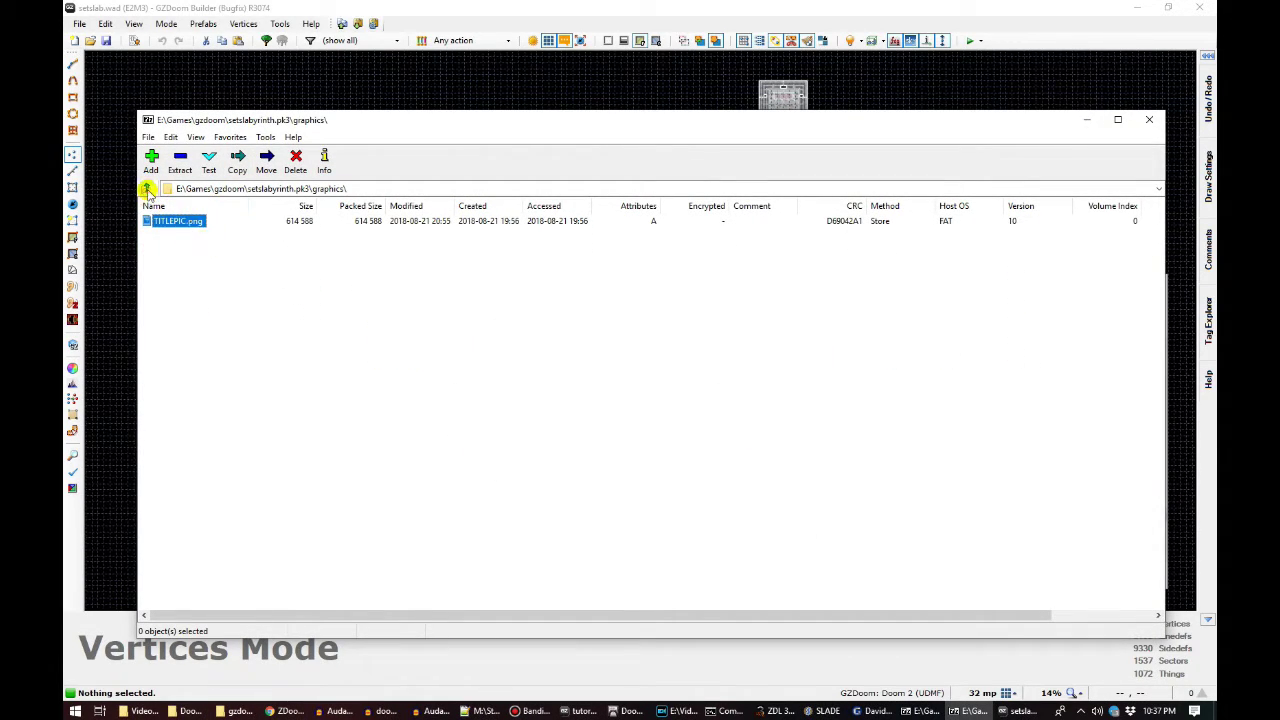
left_click(146, 189)
double_click(165, 234)
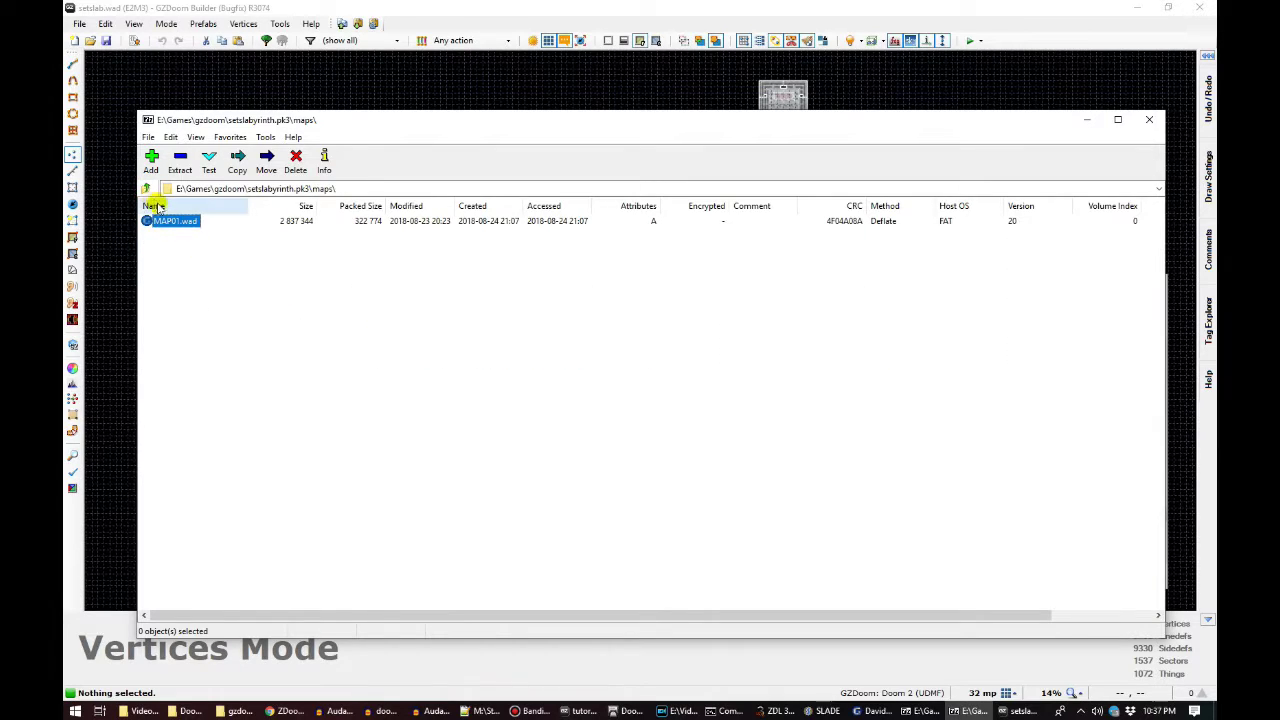
left_click(146, 189)
double_click(166, 247)
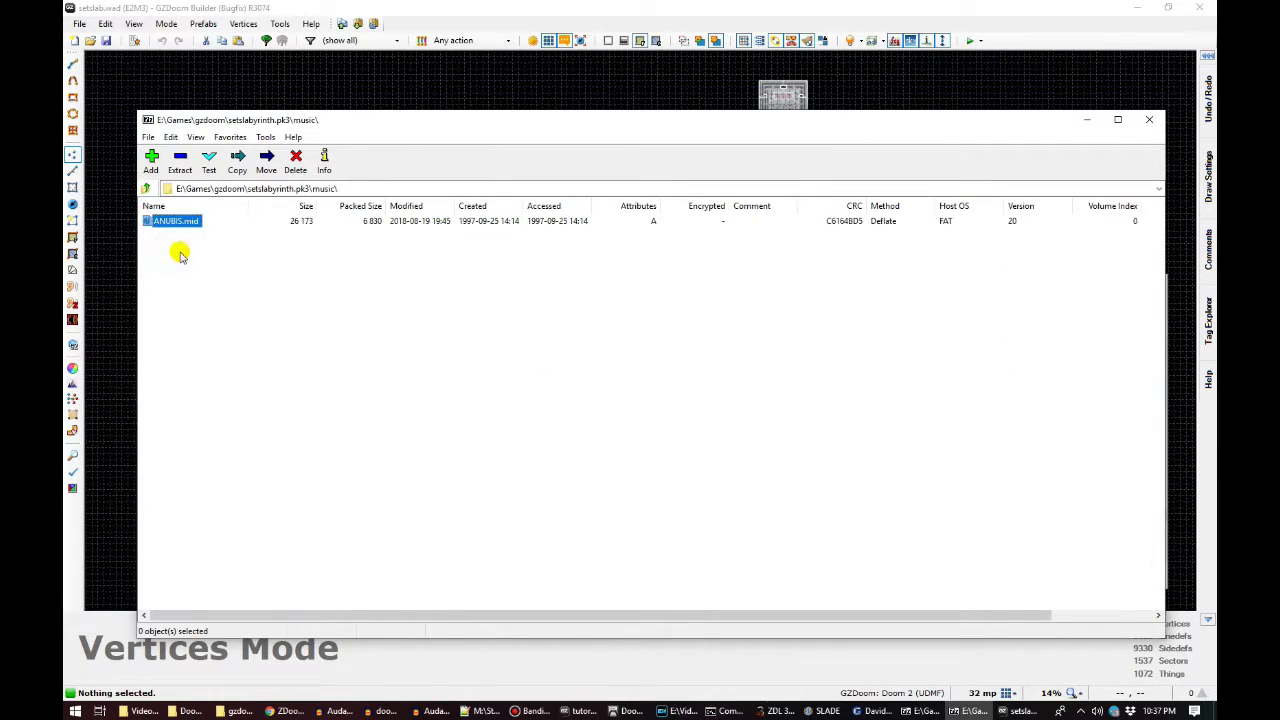
left_click(146, 189)
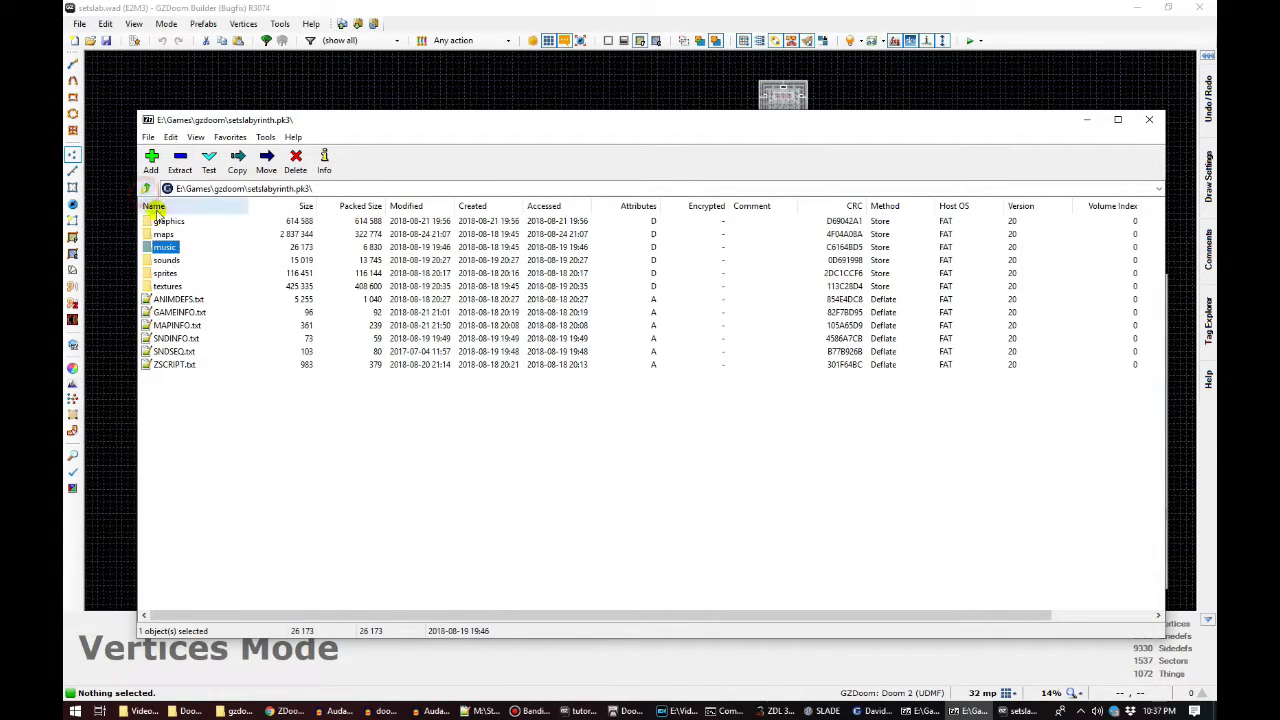
Look inside the sprites folder, examine the full list of images in the textures folder, and return to the archive's root.
double_click(166, 273)
left_click(146, 189)
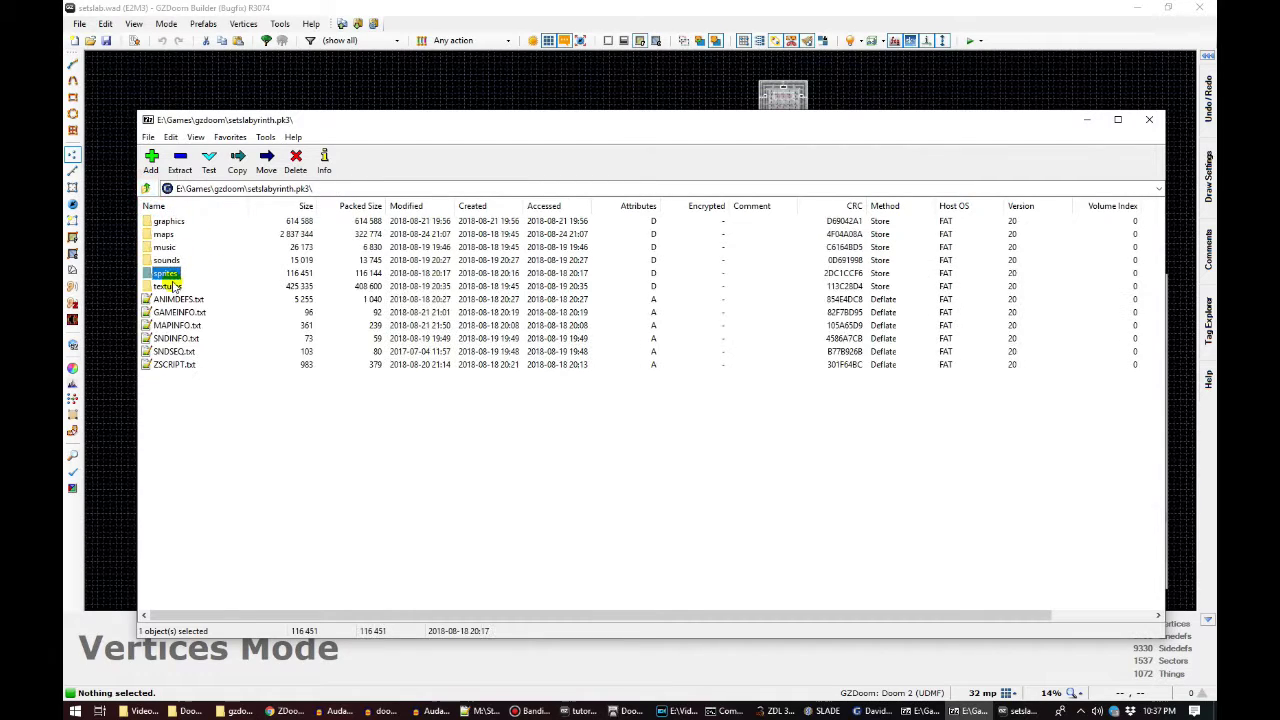
double_click(170, 286)
scroll(215, 322, "down", 15)
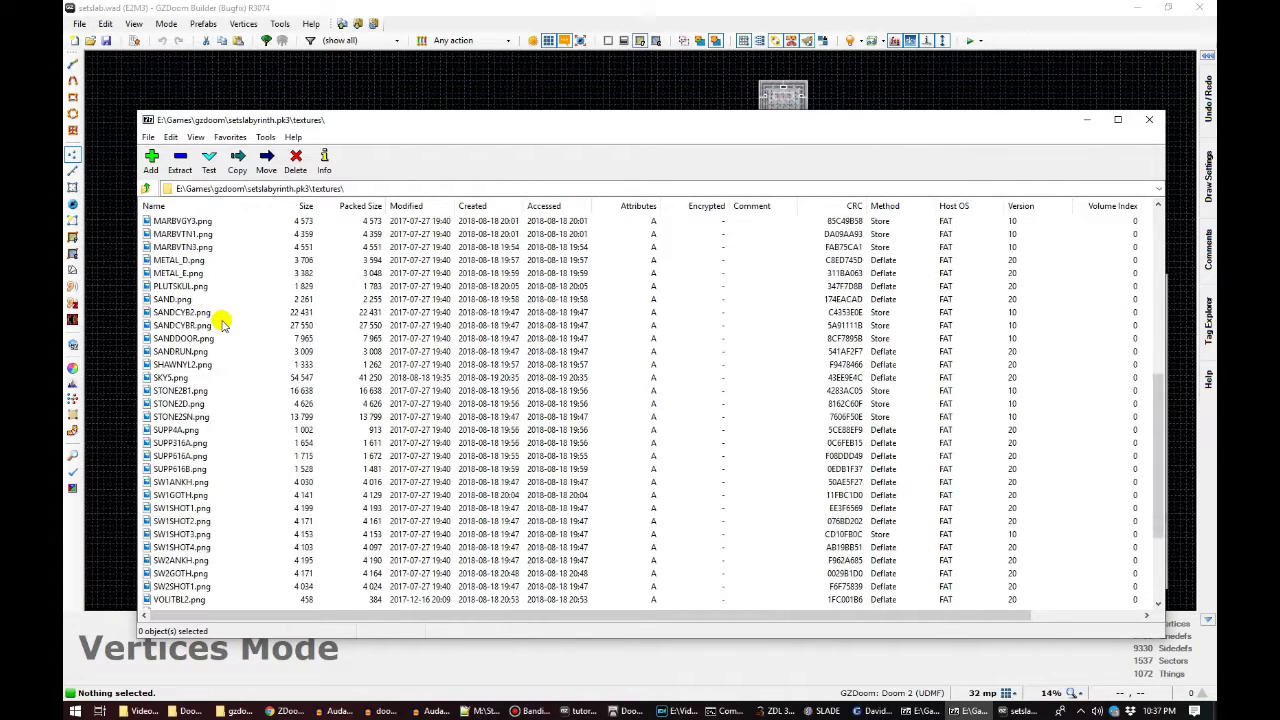
scroll(233, 383, "up", 15)
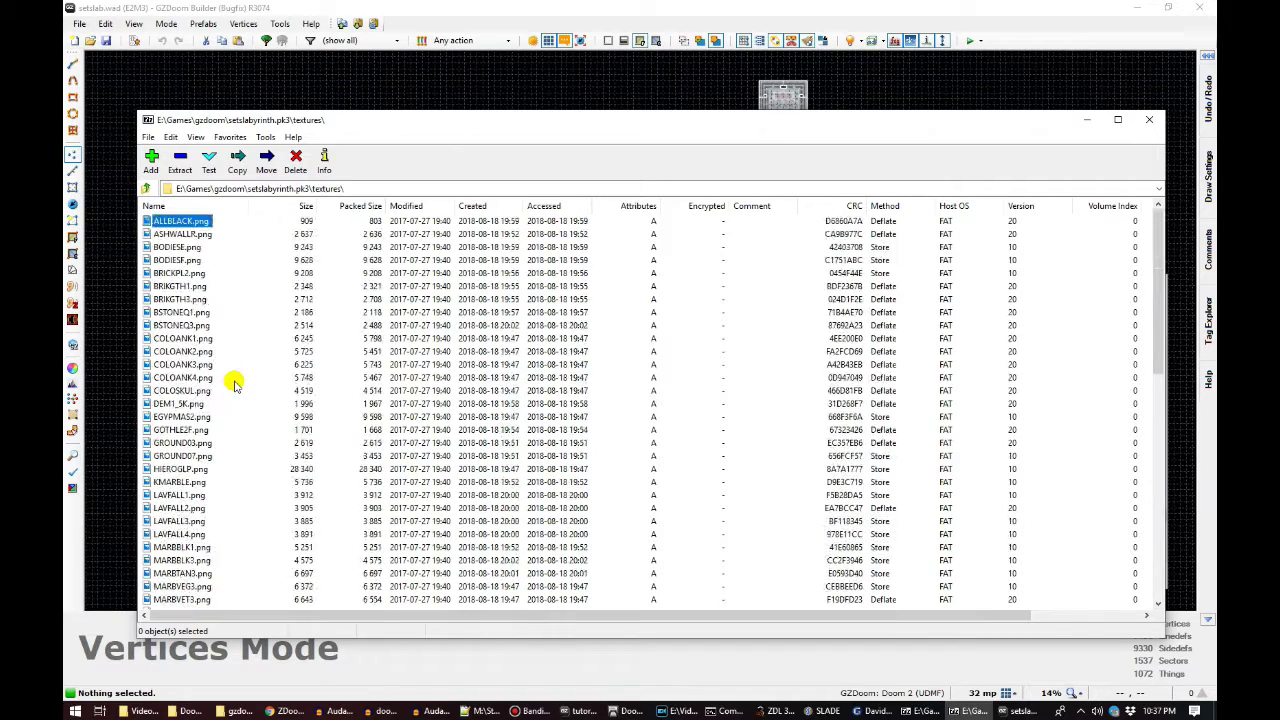
left_click(146, 189)
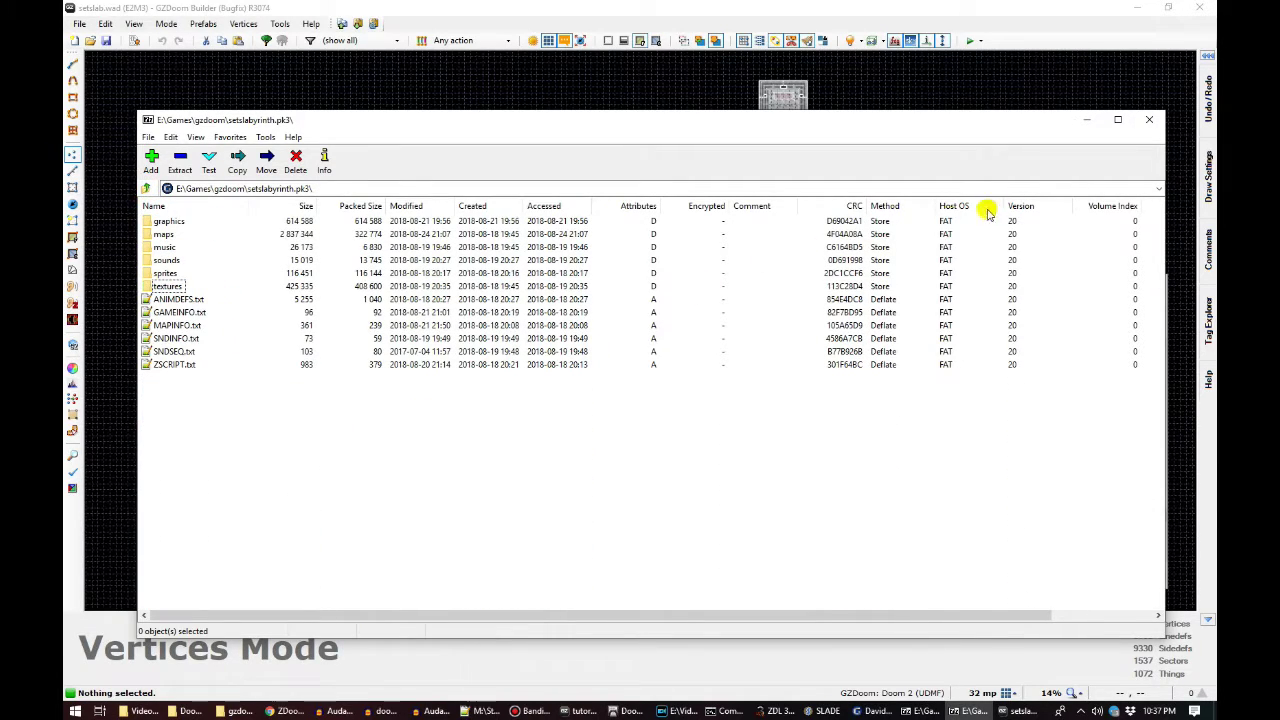
Close the setslabyrinth.pk3 archive window.
left_click(1152, 121)
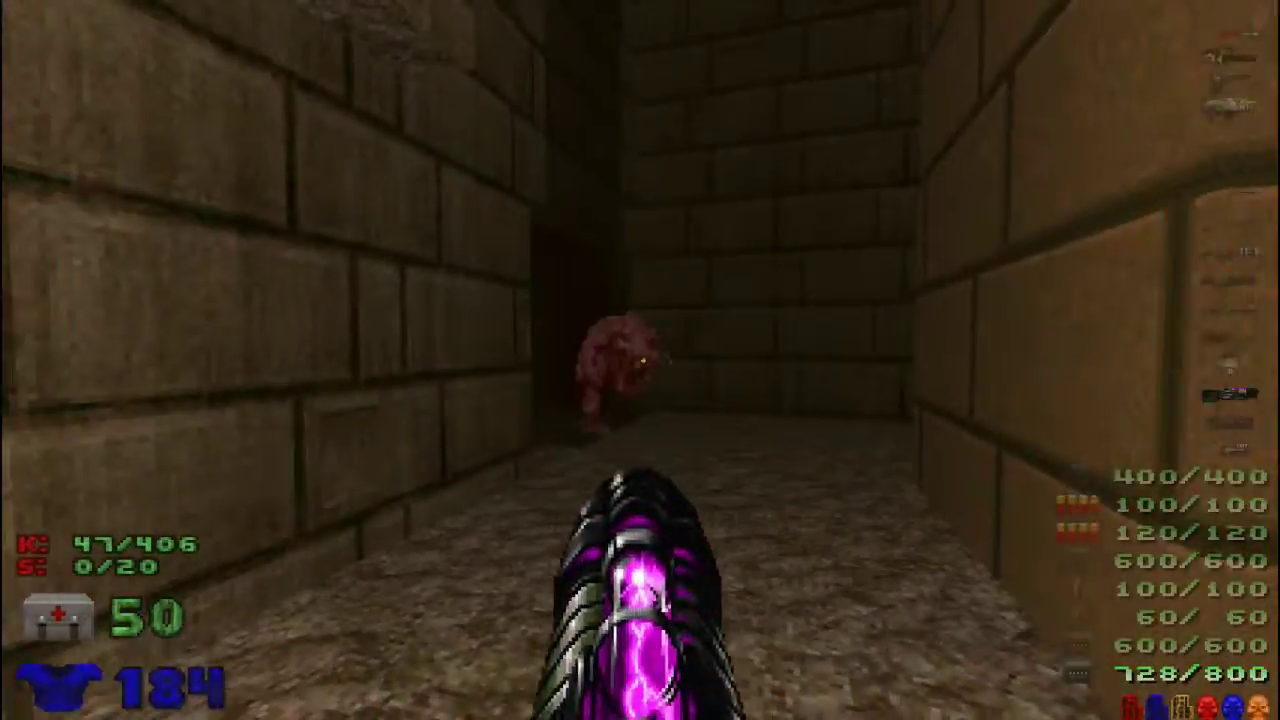
key("w")
left_click(640, 360)
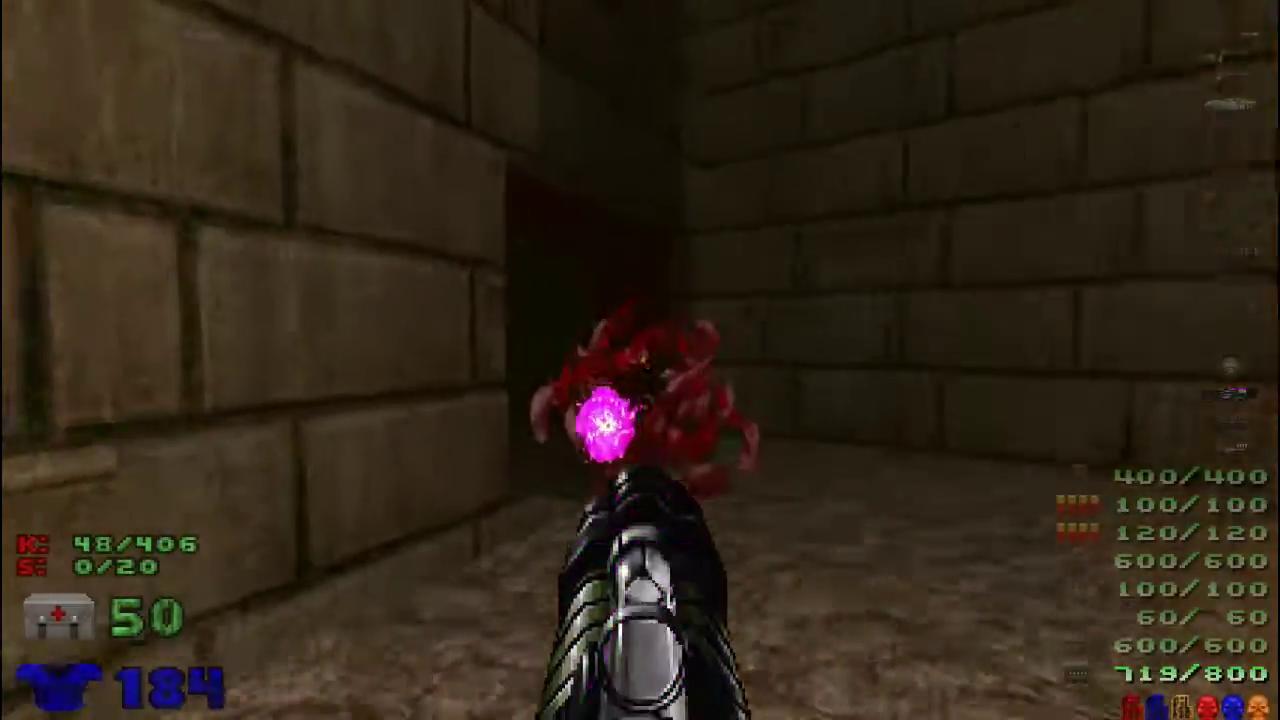
key("w")
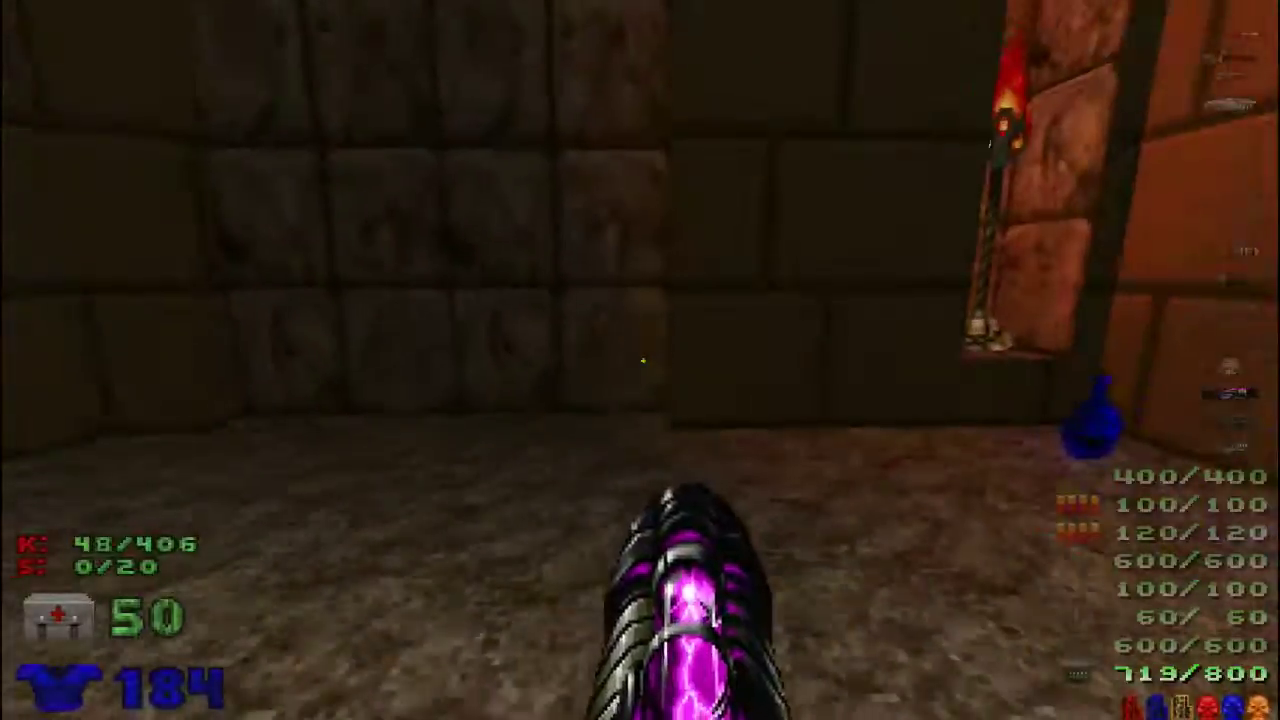
key("Up")
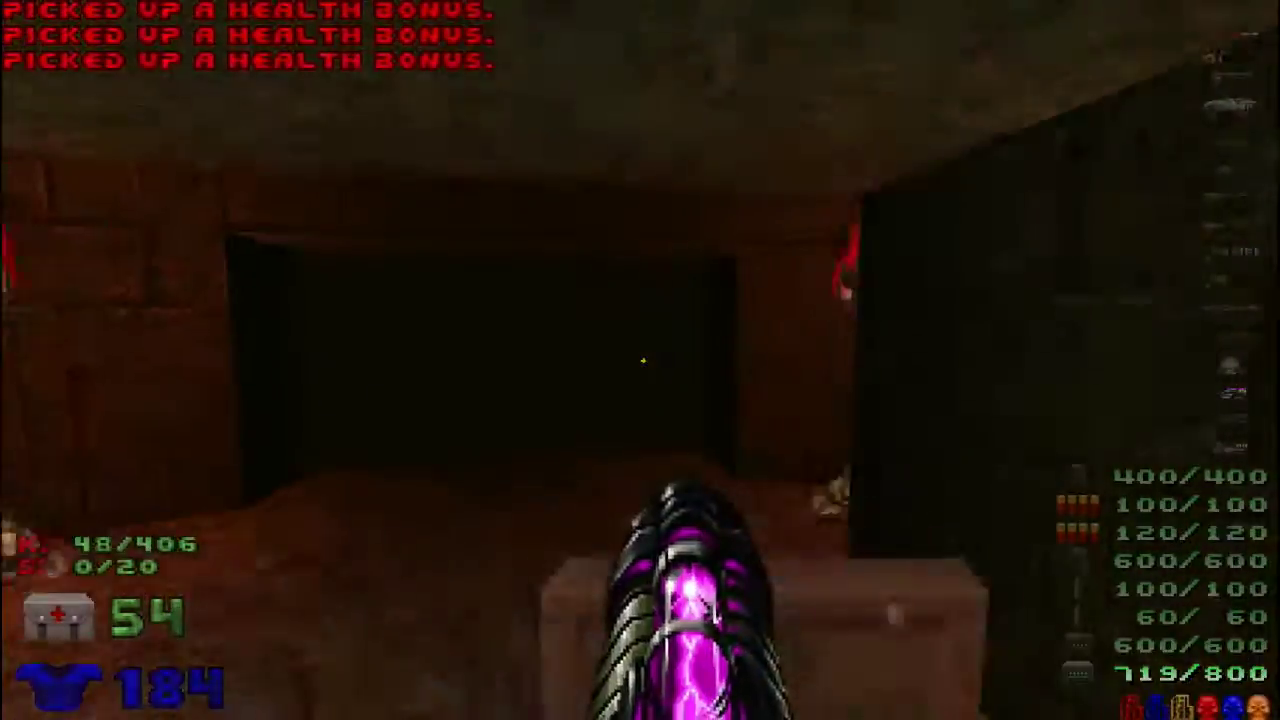
key("w")
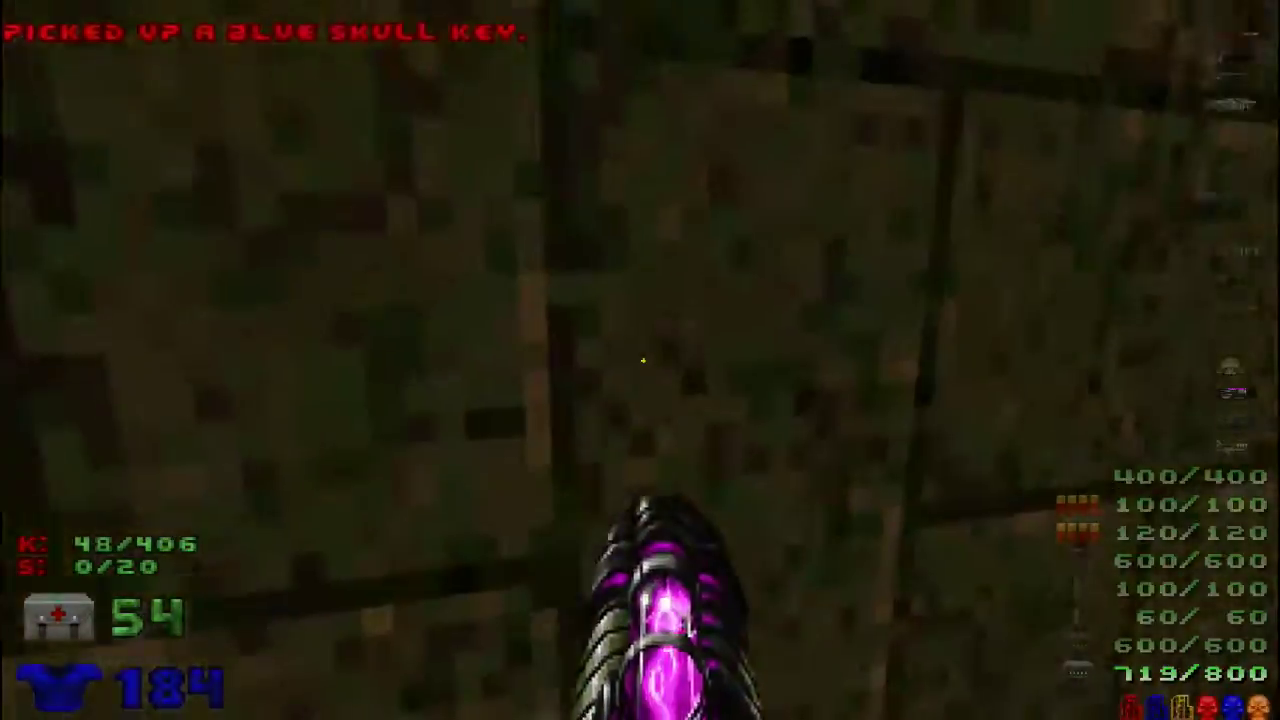
key("Up")
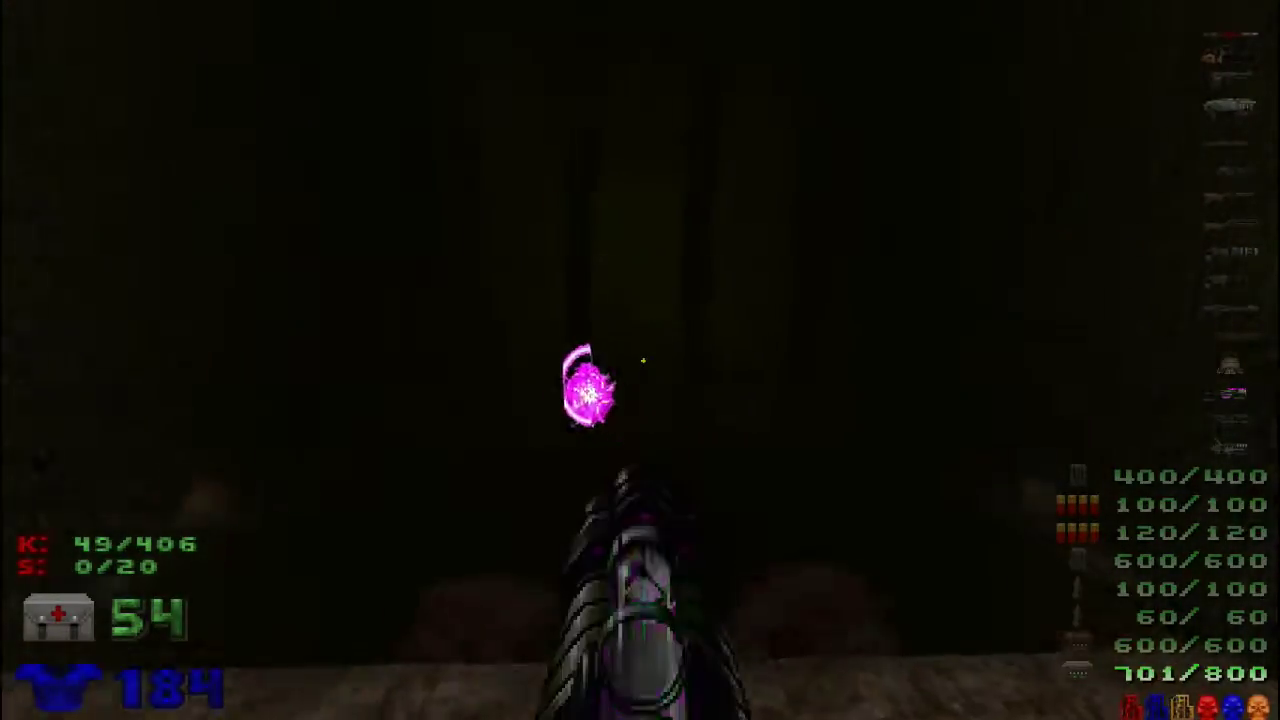
left_click(643, 360)
left_click(643, 360)
left_click(643, 360)
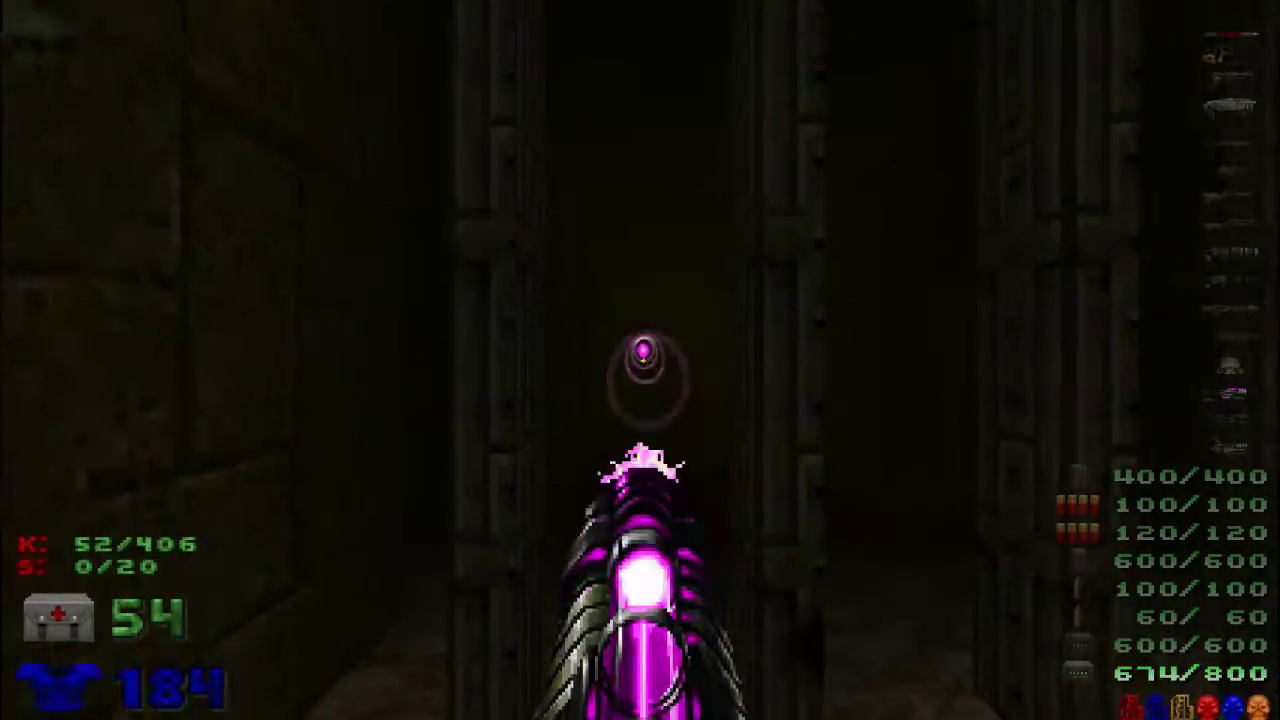
key("ctrl")
key("Up")
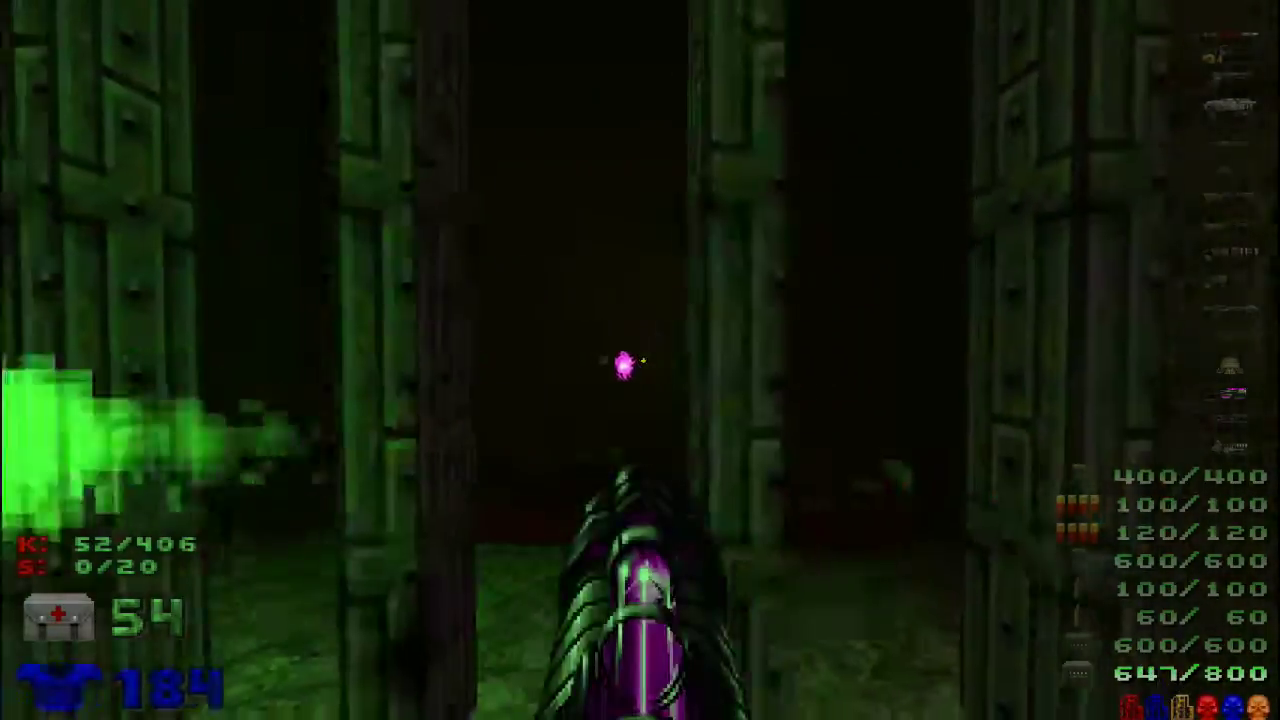
key("Up")
key("ctrl")
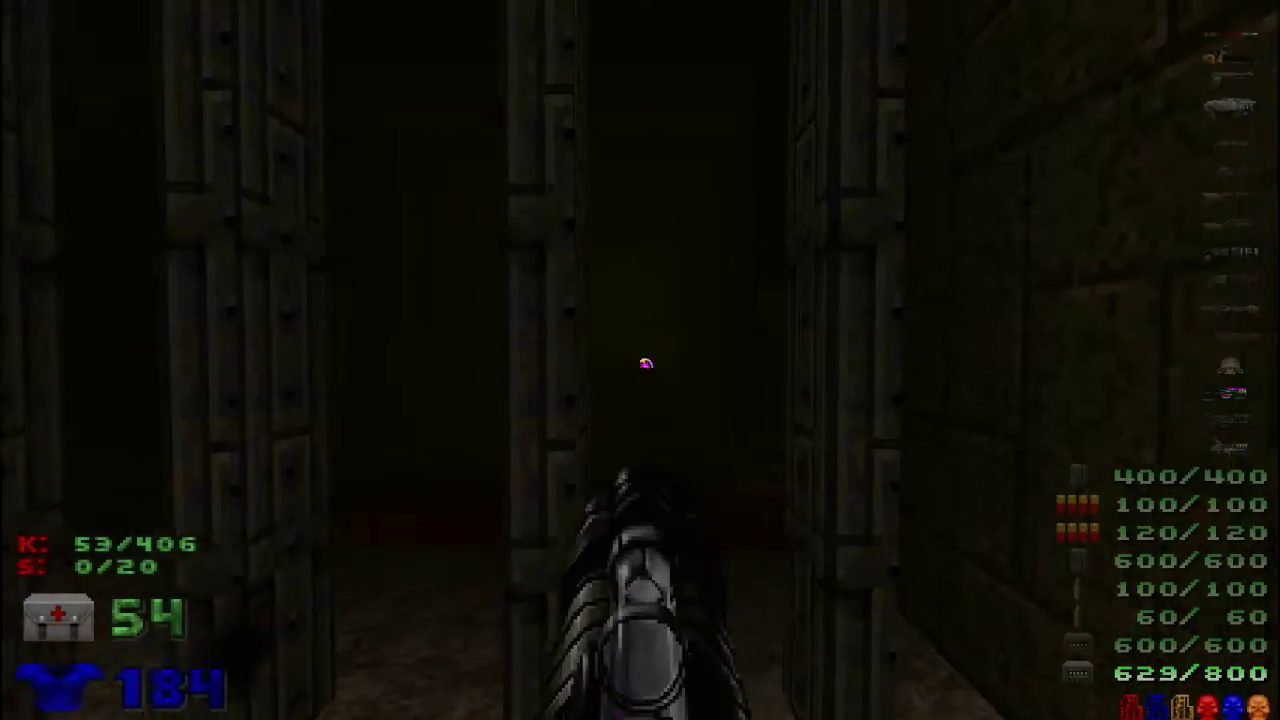
key("w")
left_click(643, 360)
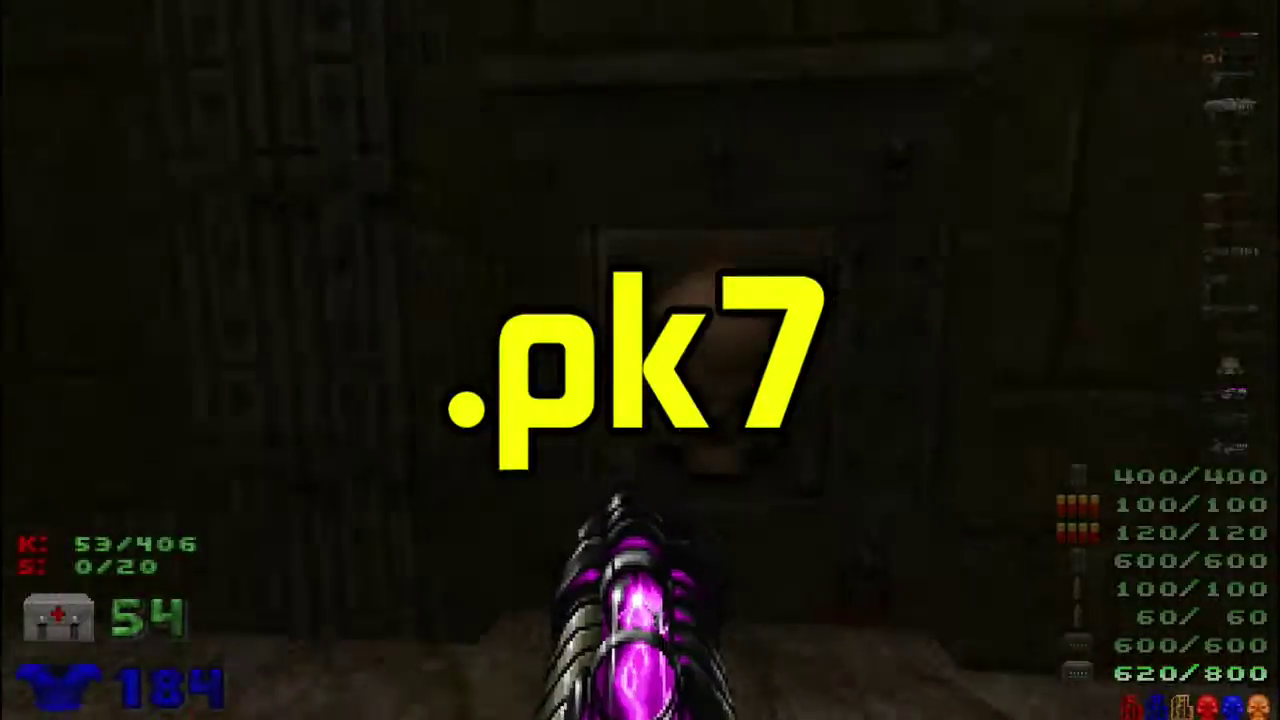
key("w")
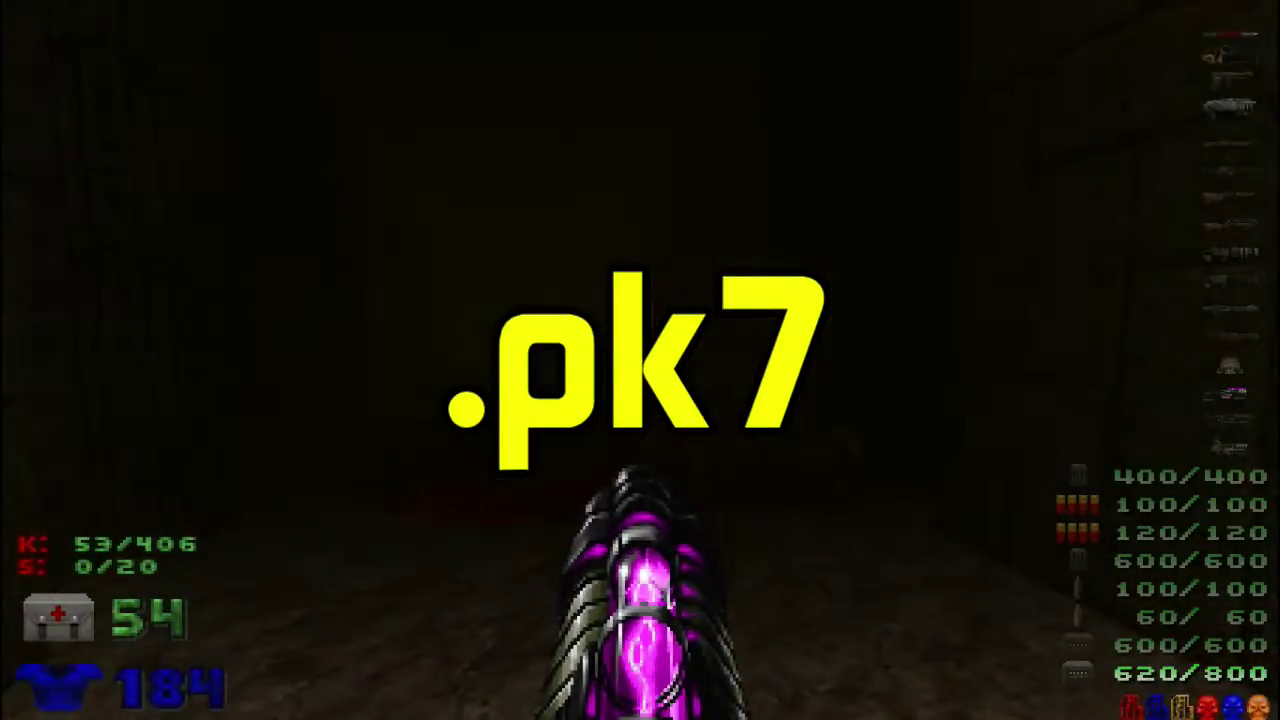
key("w")
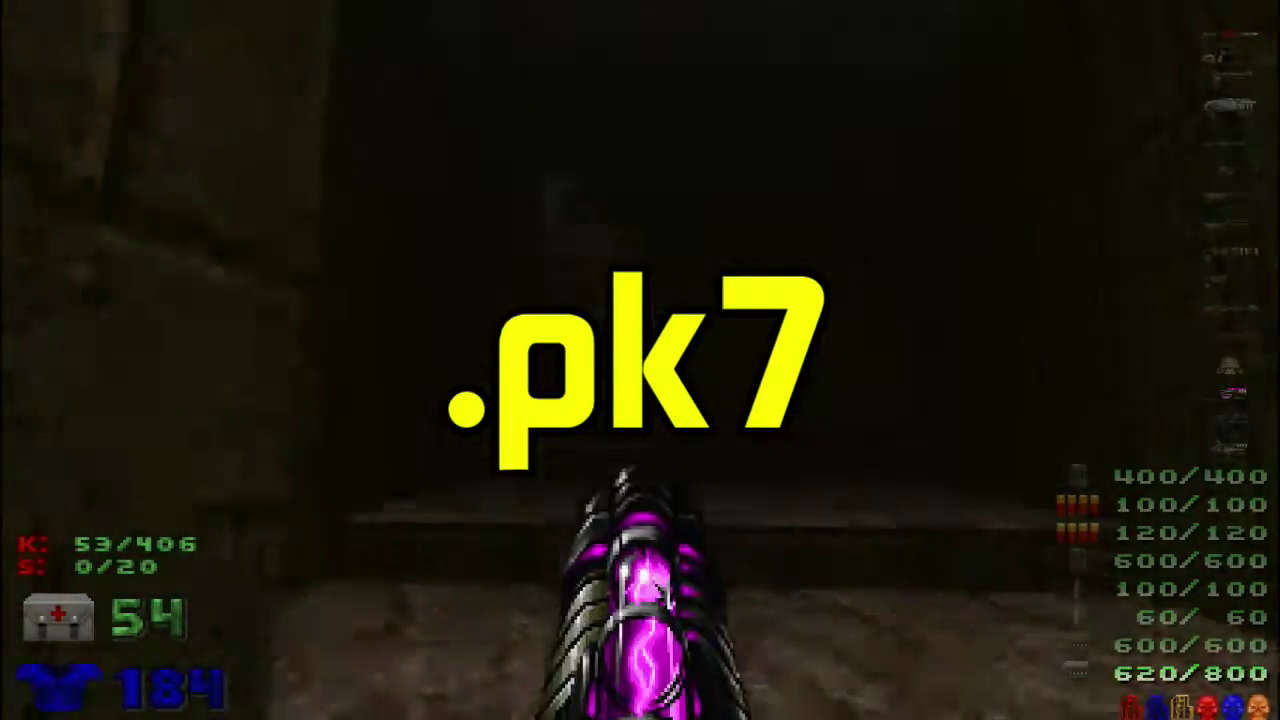
left_click(640, 360)
left_click(640, 360)
key("w")
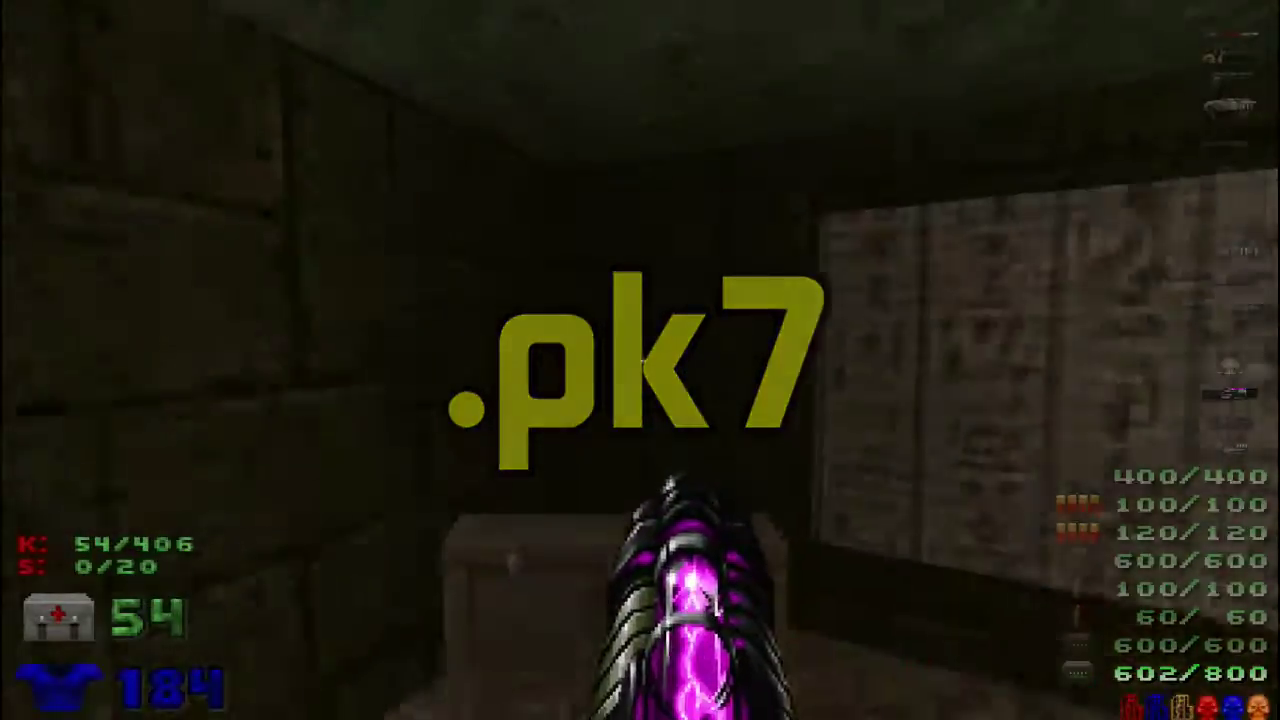
key("ctrl")
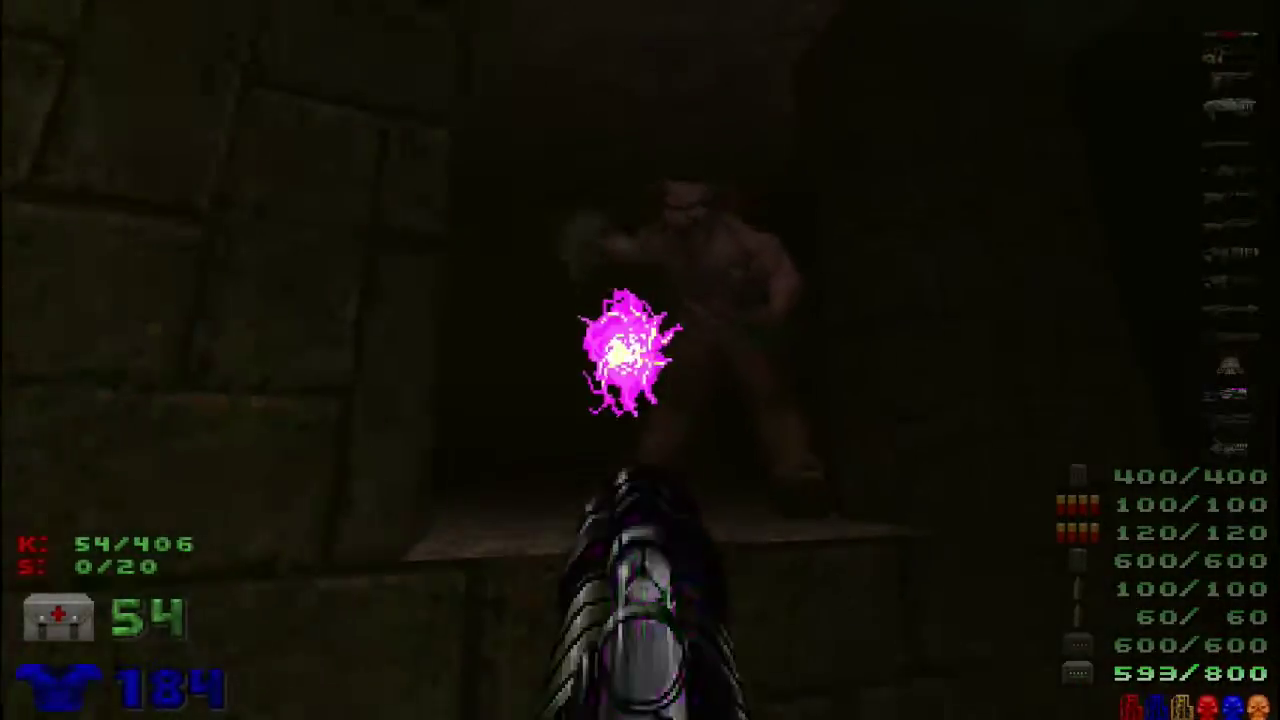
key("Left")
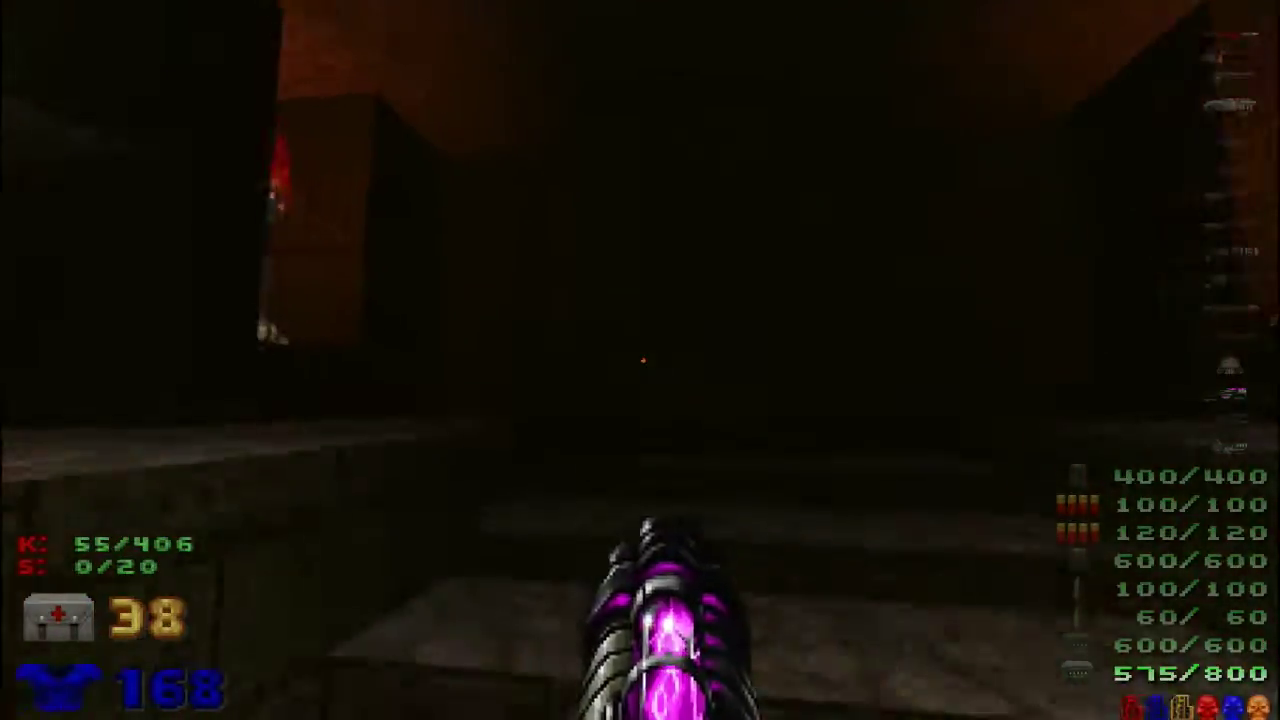
key("ctrl")
key("w")
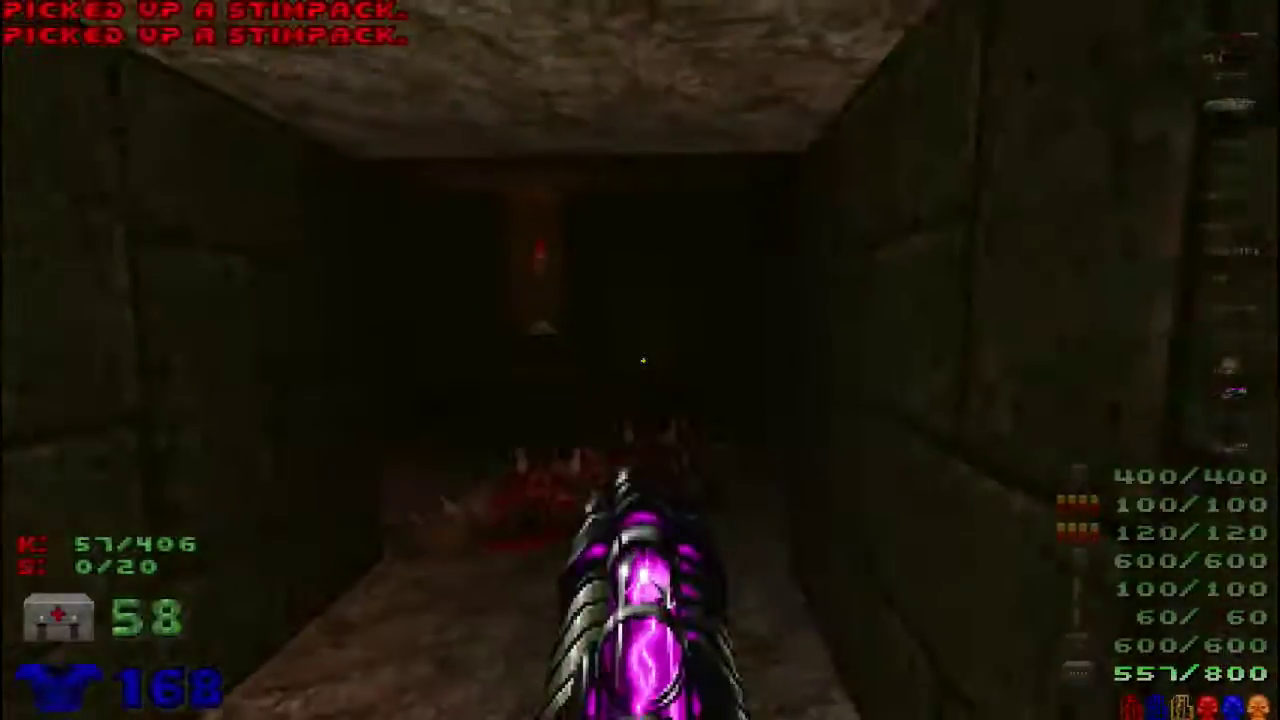
key("ctrl")
key("ctrl")
key("Left")
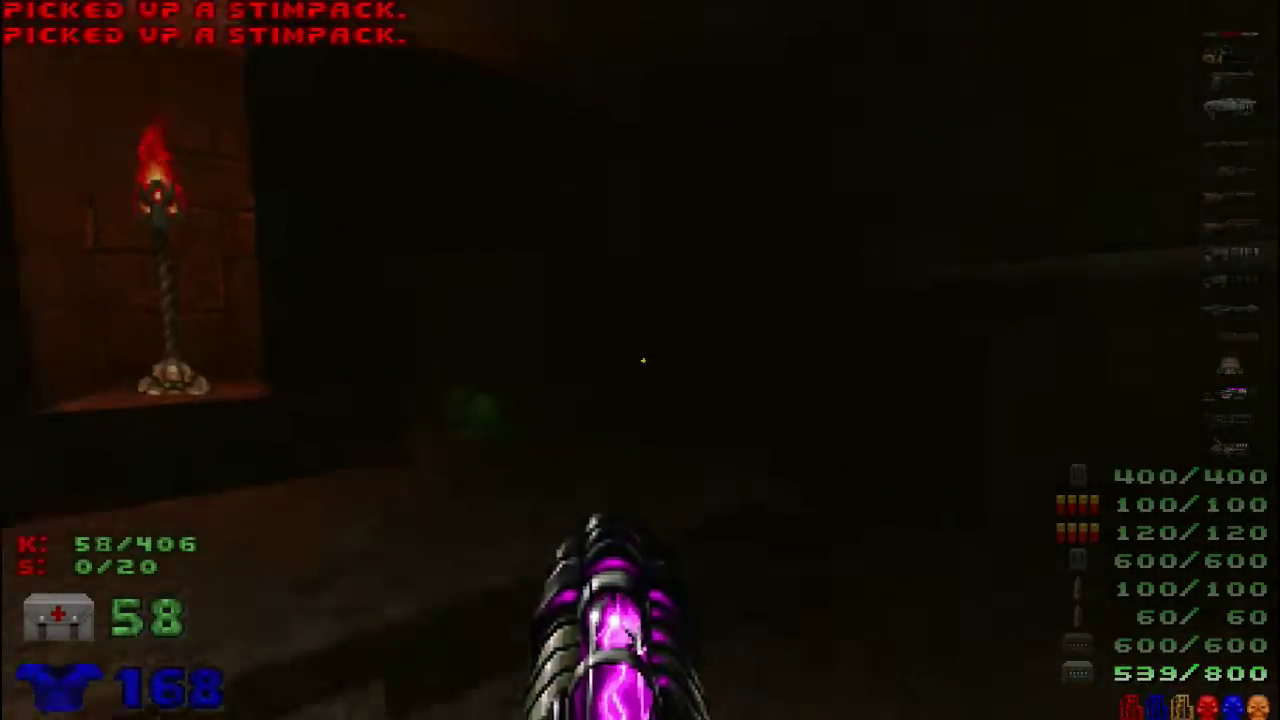
key("Up")
key("Left")
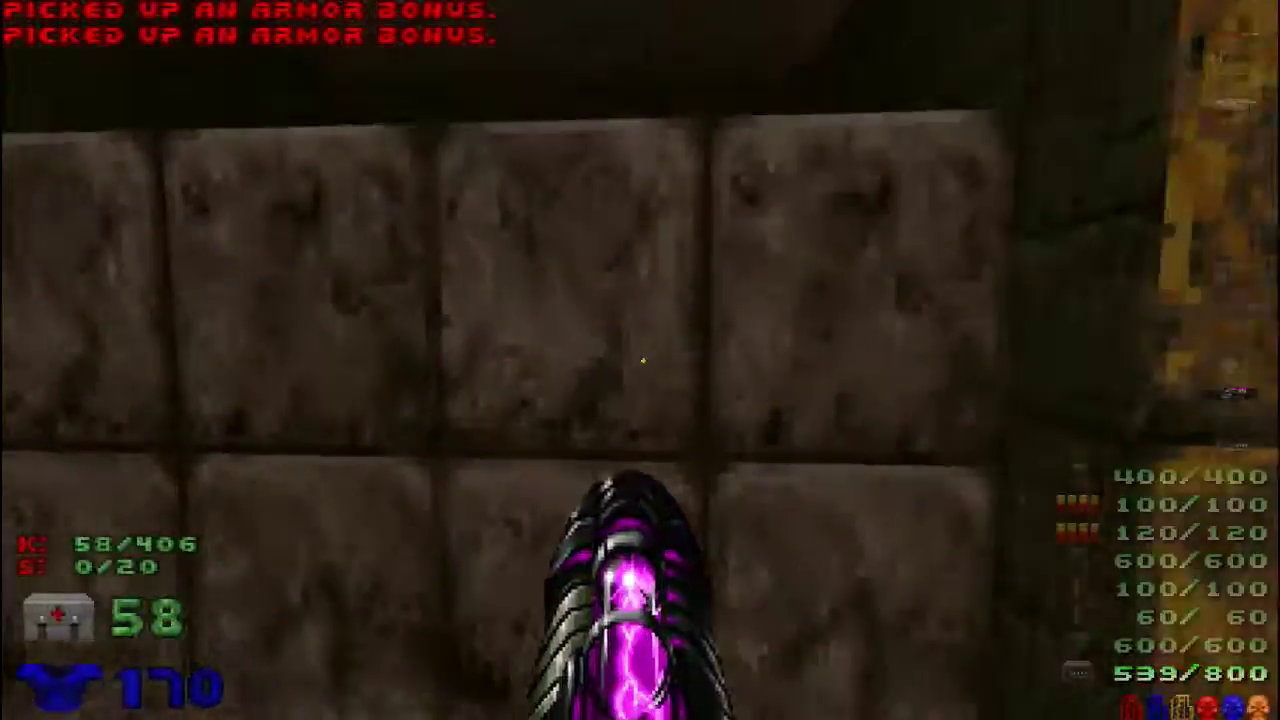
key("Right")
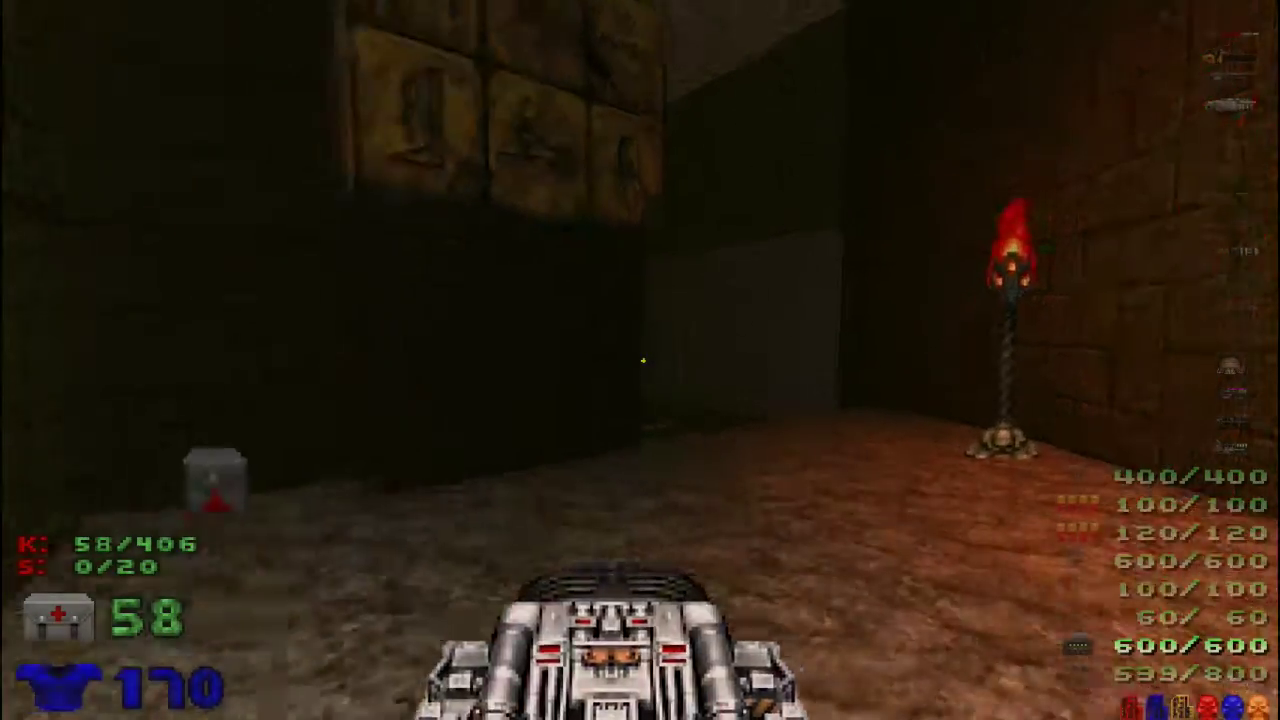
key("Up")
key("Up")
key("Left")
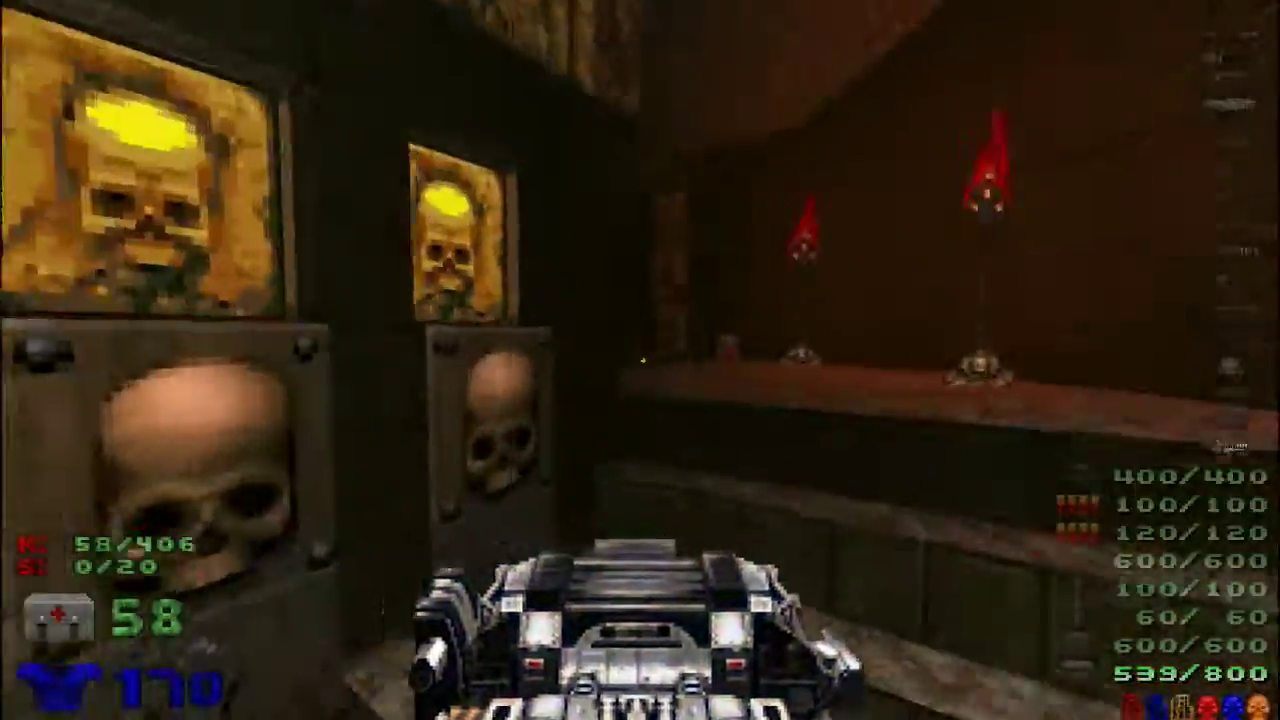
key("w")
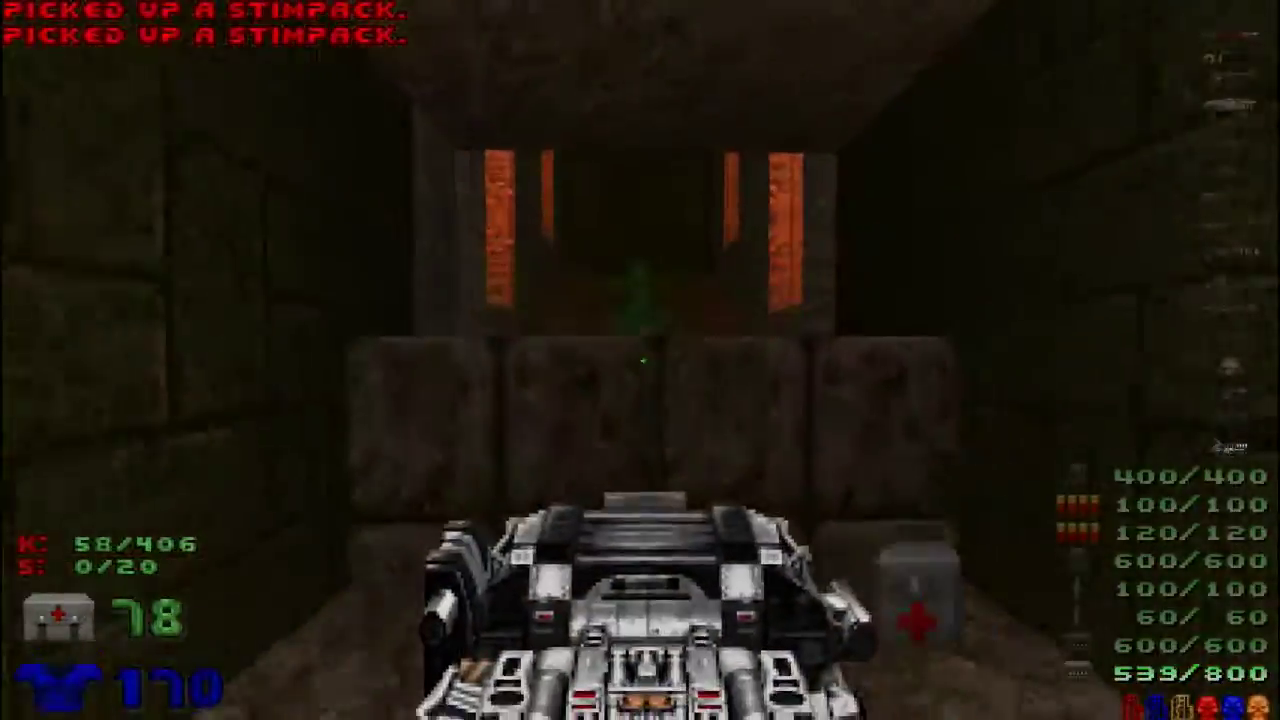
key("Up")
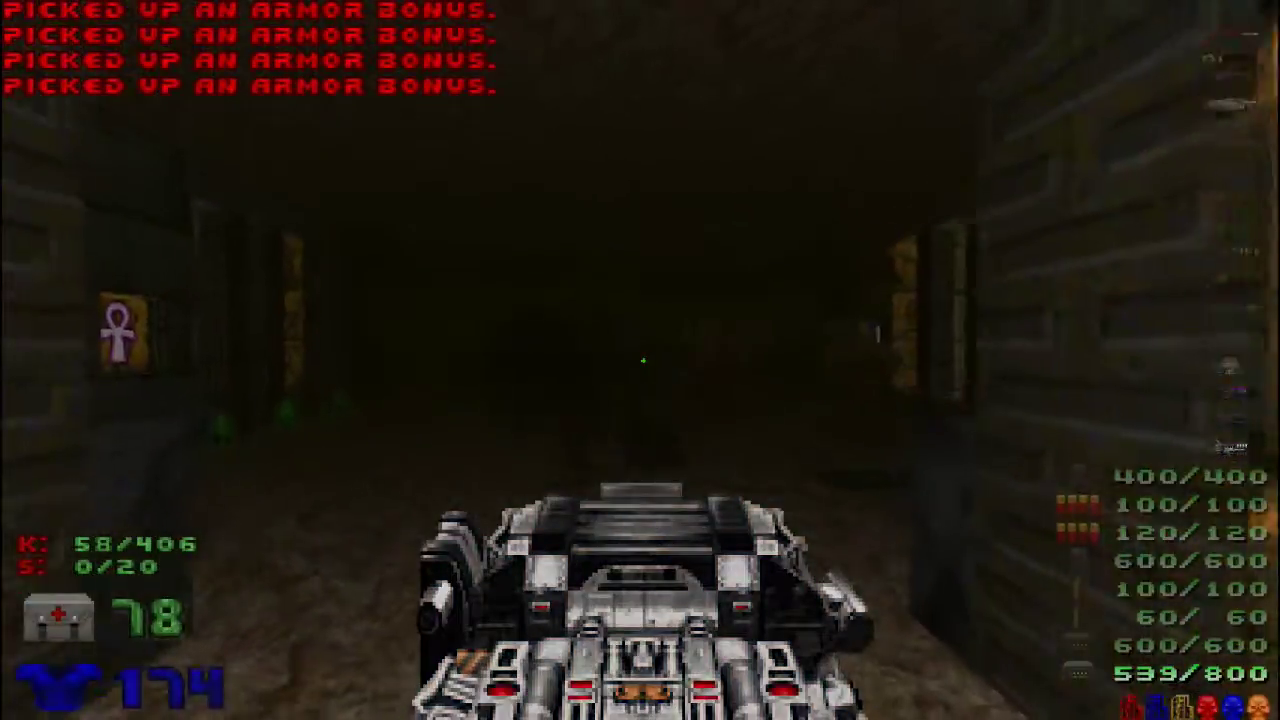
left_click(643, 360)
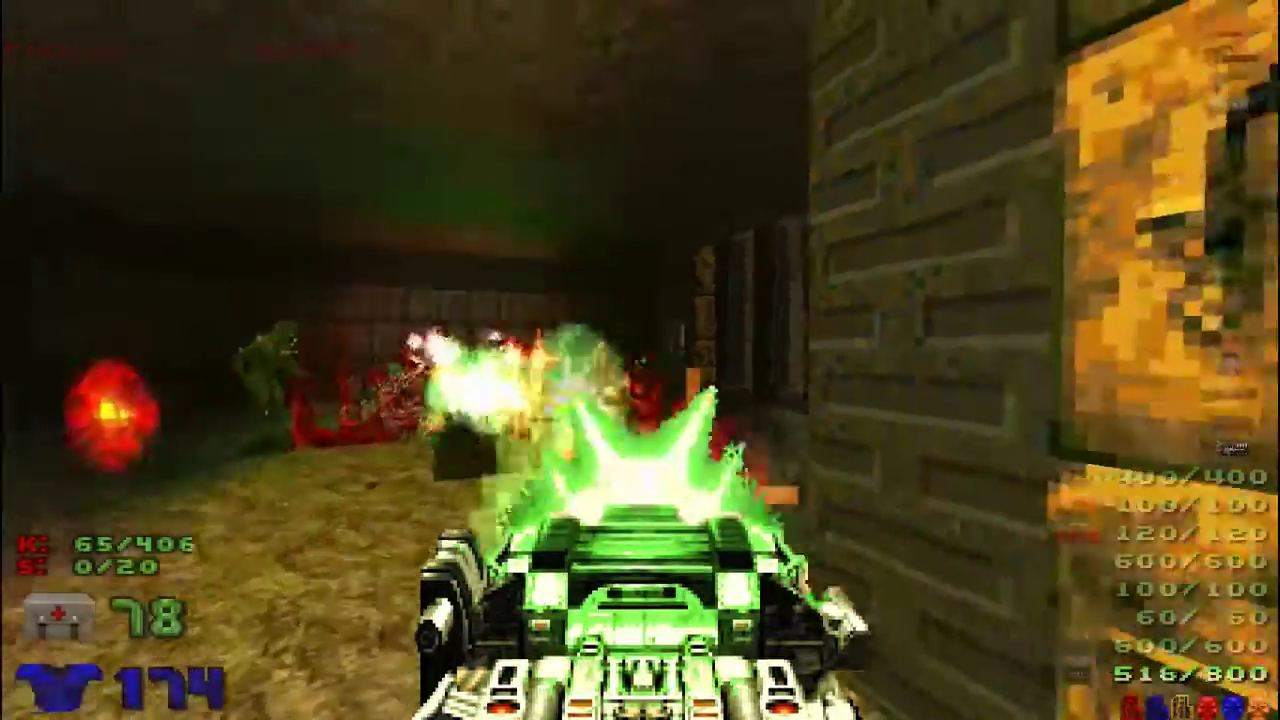
key("Up")
key("Right")
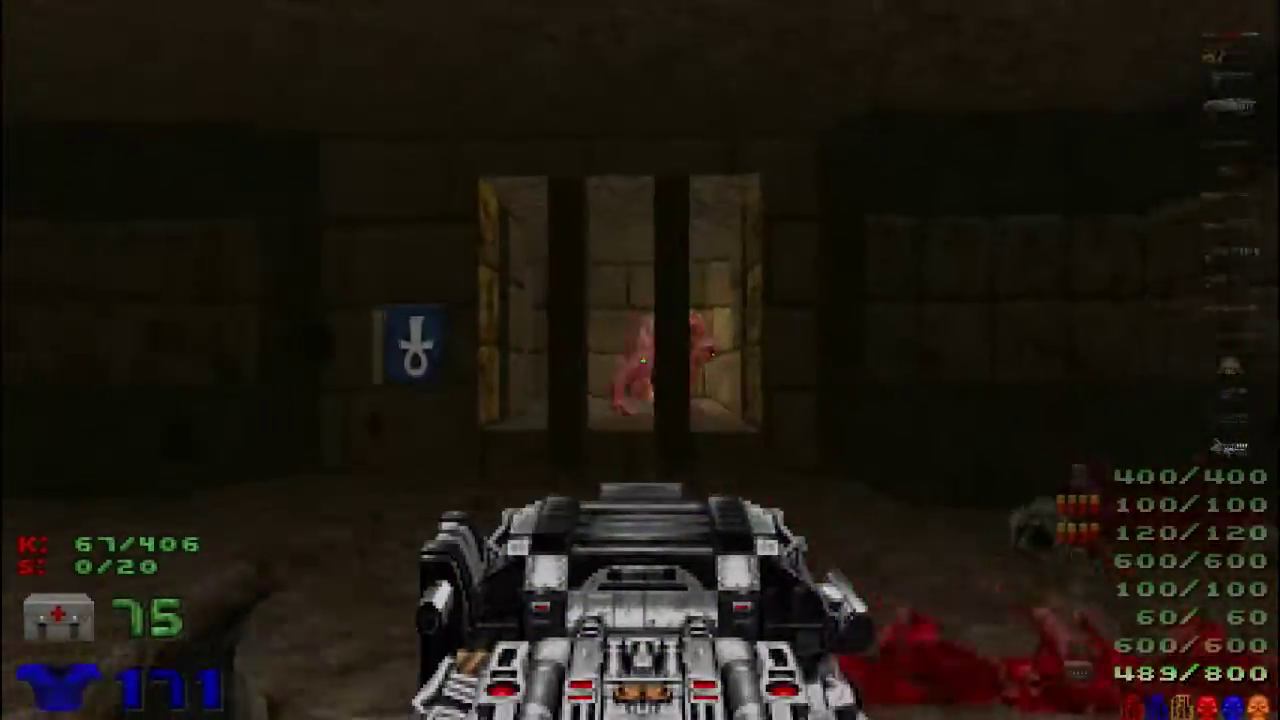
key("ctrl")
key("Up")
key("Left")
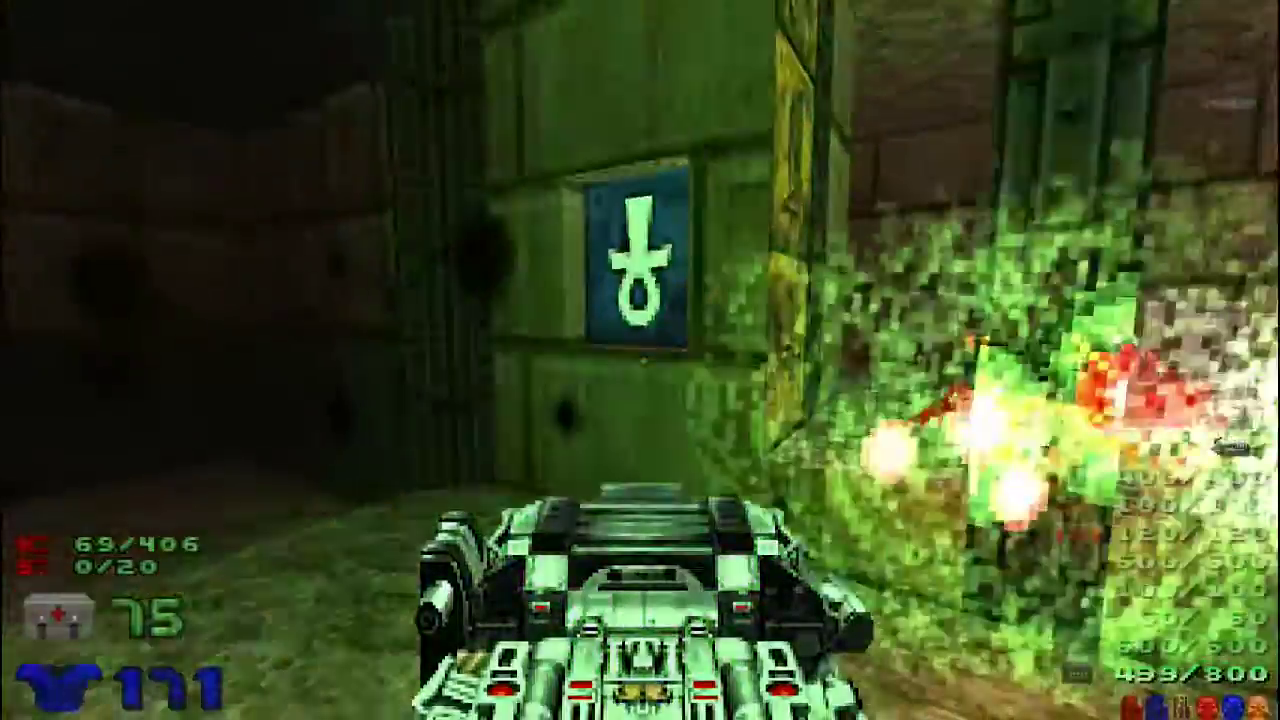
key("Up")
key("Right")
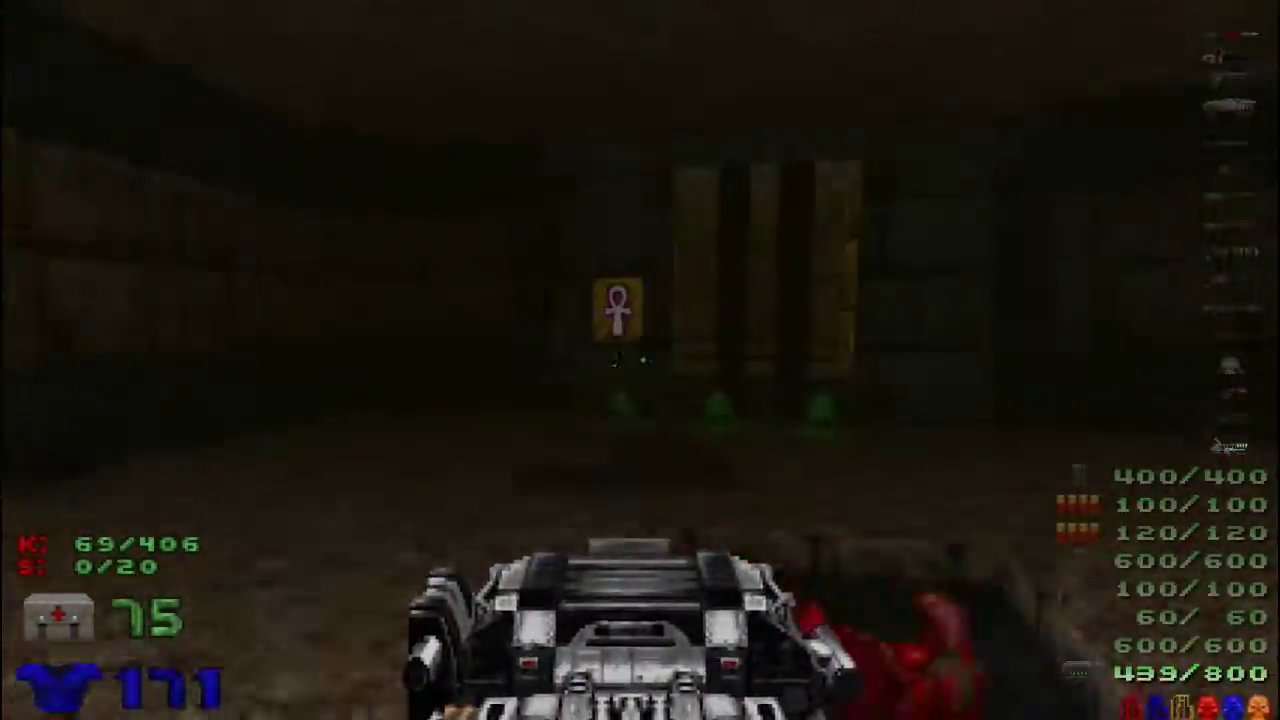
key("w")
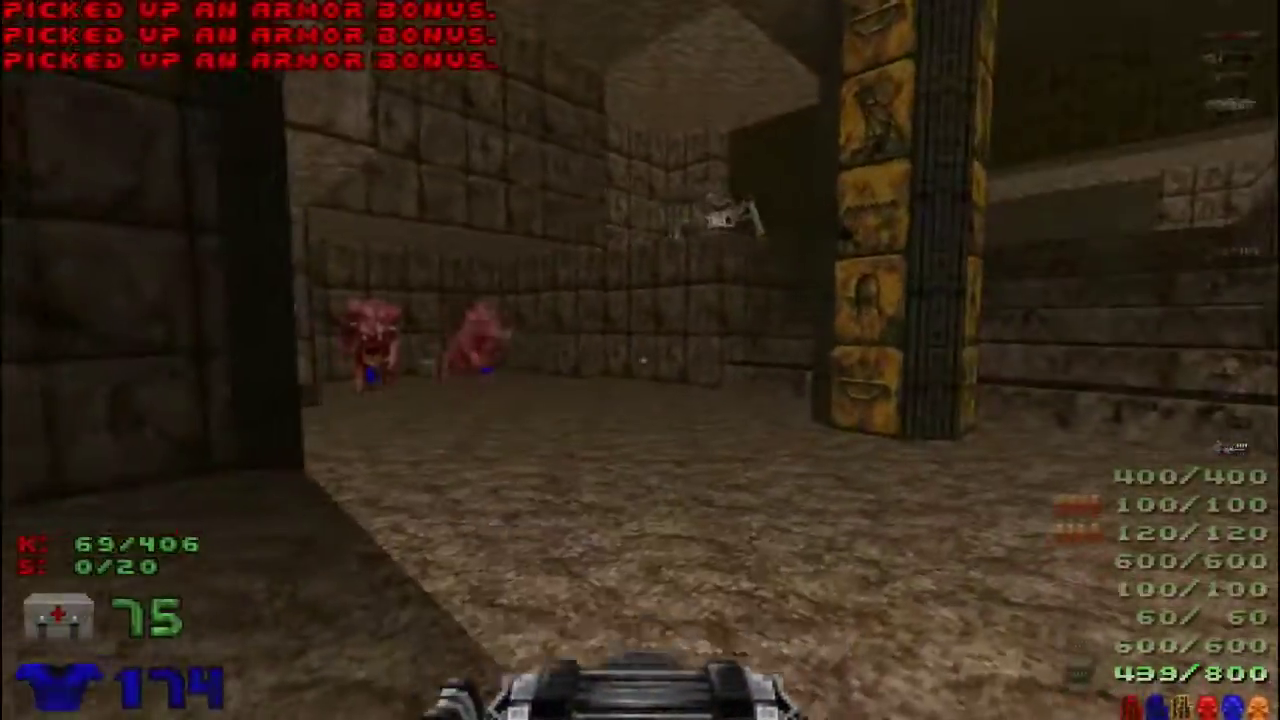
key("3")
left_click(643, 360)
key("s")
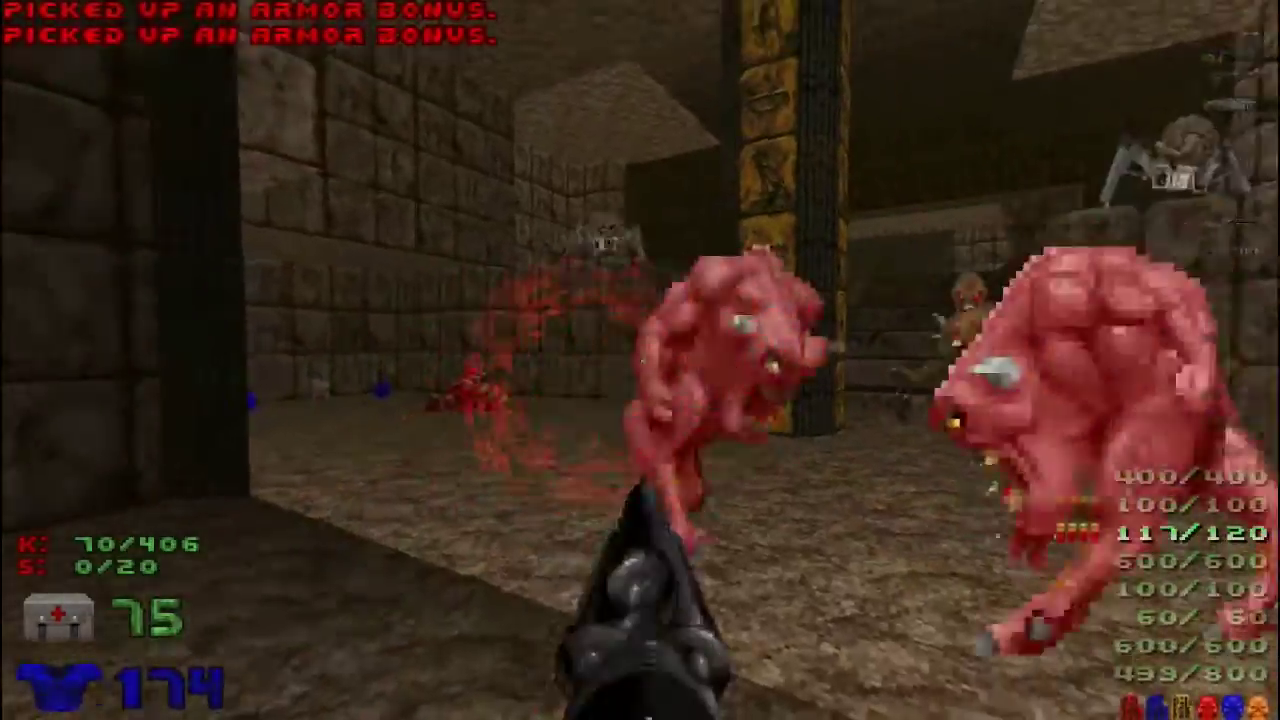
left_click(643, 360)
left_click(643, 360)
key("w")
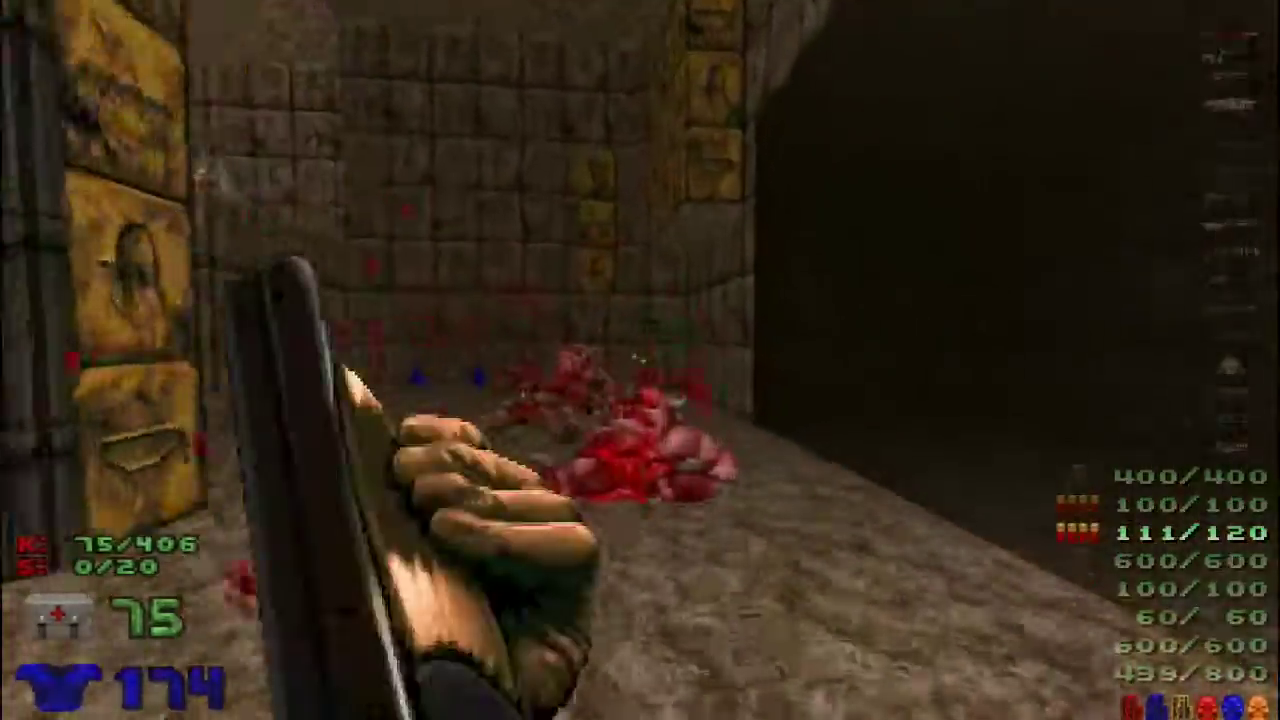
key("Left")
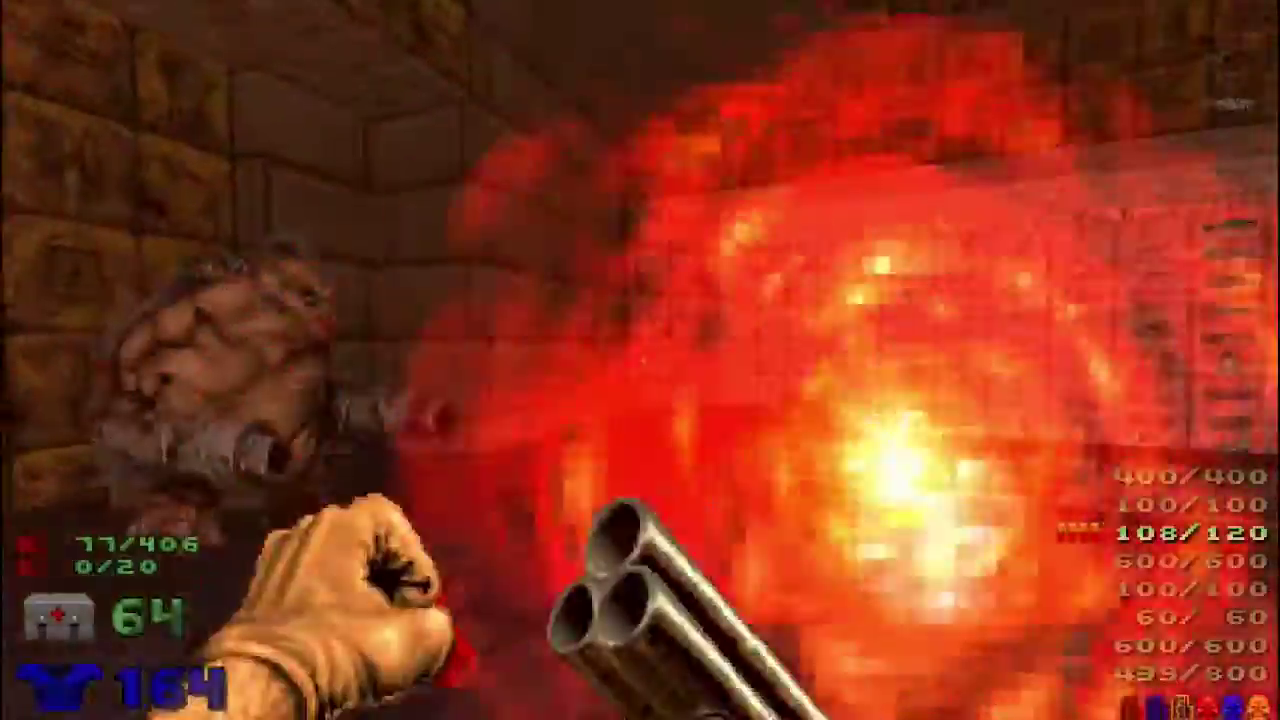